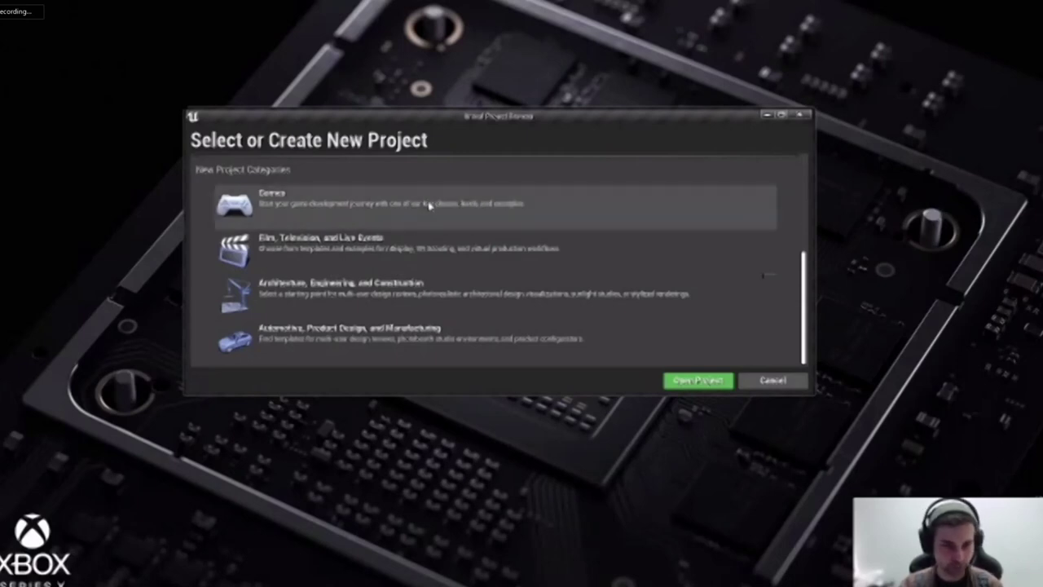
Choose the Games category and the Side Scroller template for the new project
{"action": "left_click", "coordinate": [476, 210]}
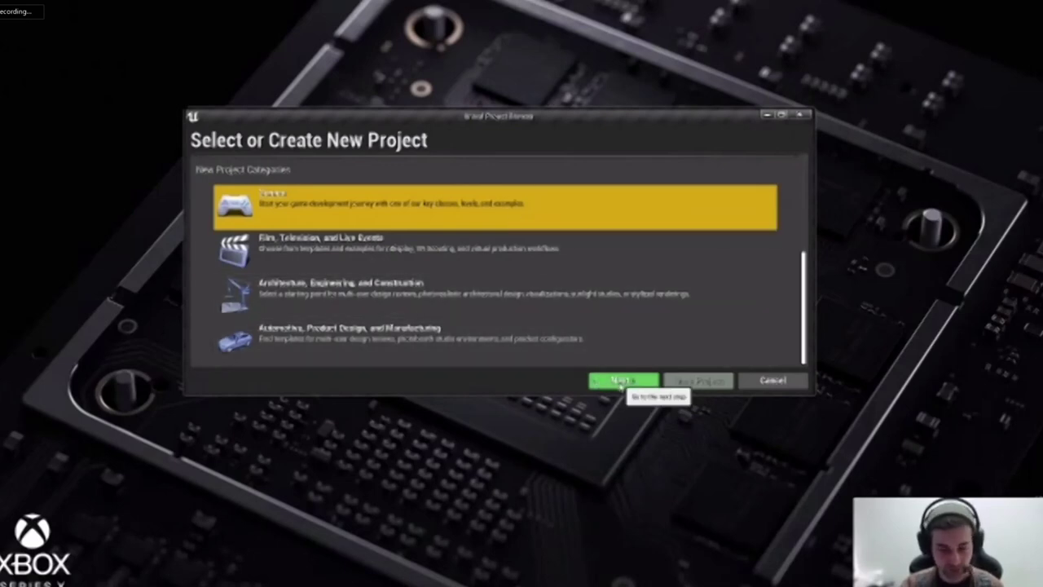
{"action": "scroll", "coordinate": [470, 315], "scroll_direction": "up", "scroll_amount": 2}
{"action": "scroll", "coordinate": [470, 315], "scroll_direction": "down", "scroll_amount": 2}
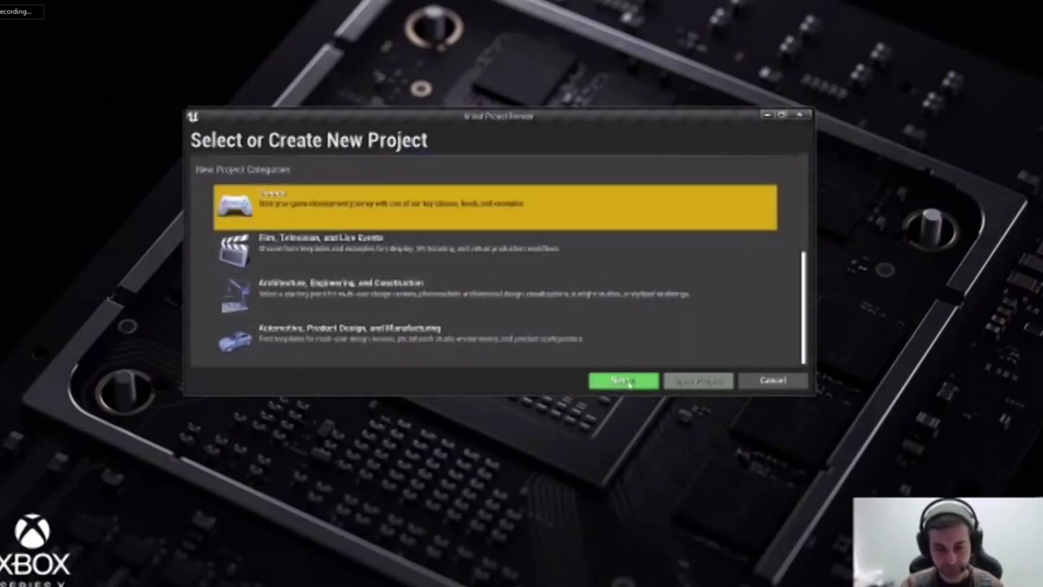
{"action": "left_click", "coordinate": [624, 380]}
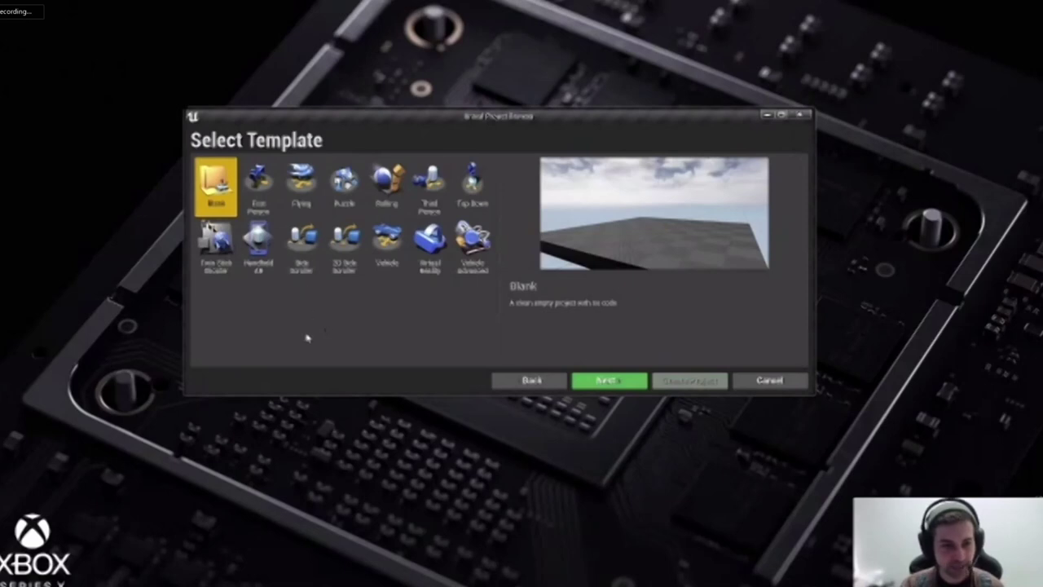
{"action": "left_click", "coordinate": [301, 238]}
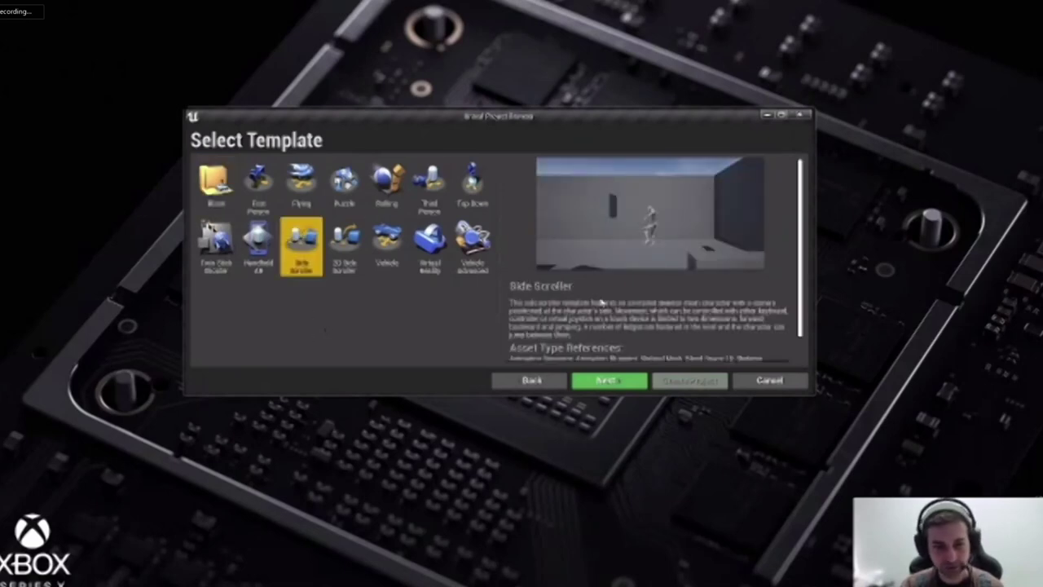
{"action": "scroll", "coordinate": [601, 302], "scroll_direction": "down", "scroll_amount": 1}
{"action": "left_click", "coordinate": [609, 381]}
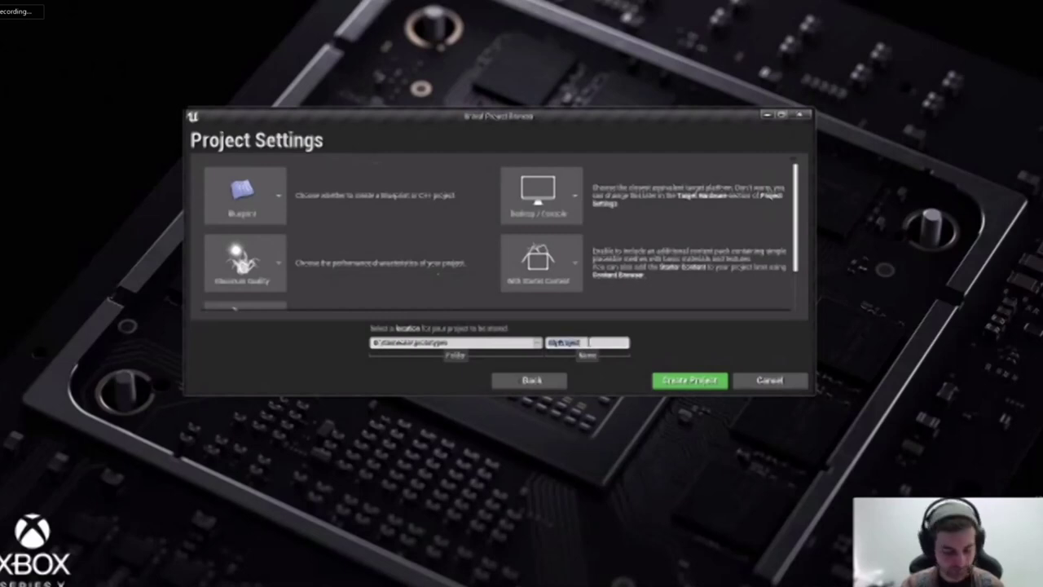
Name the project huub2 and create it as a Blueprint project with starter content
{"action": "left_click", "coordinate": [588, 343]}
{"action": "type", "text": "TwoDot"}
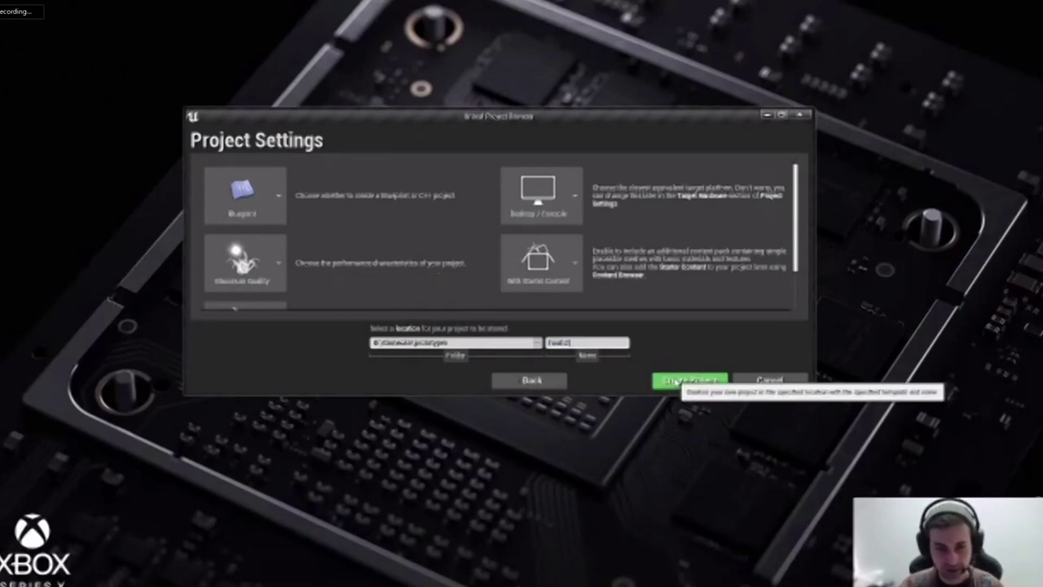
{"action": "scroll", "coordinate": [590, 289], "scroll_direction": "down", "scroll_amount": 2}
{"action": "scroll", "coordinate": [599, 298], "scroll_direction": "up", "scroll_amount": 2}
{"action": "scroll", "coordinate": [657, 288], "scroll_direction": "down", "scroll_amount": 2}
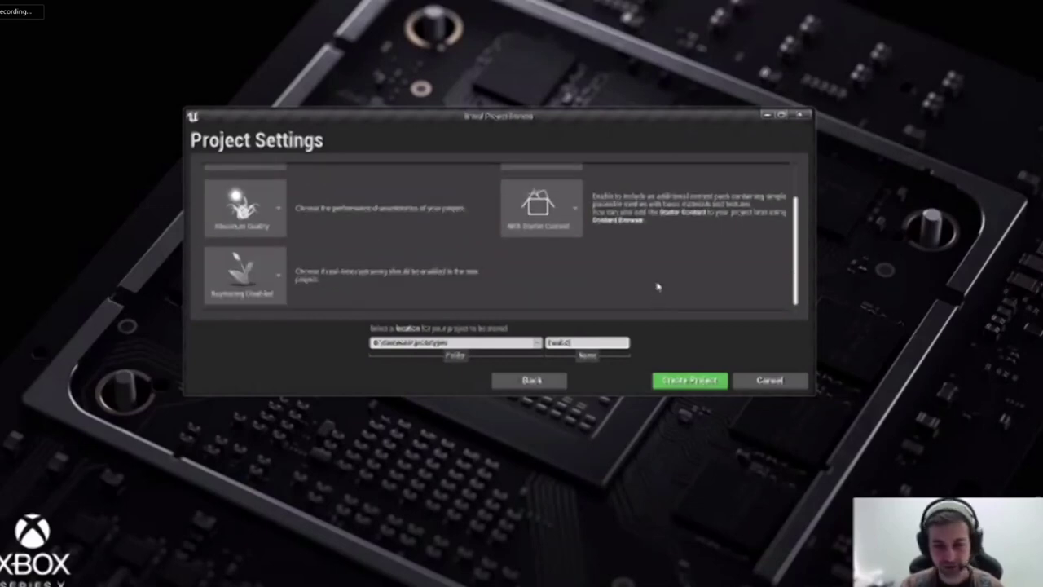
{"action": "scroll", "coordinate": [658, 277], "scroll_direction": "up", "scroll_amount": 2}
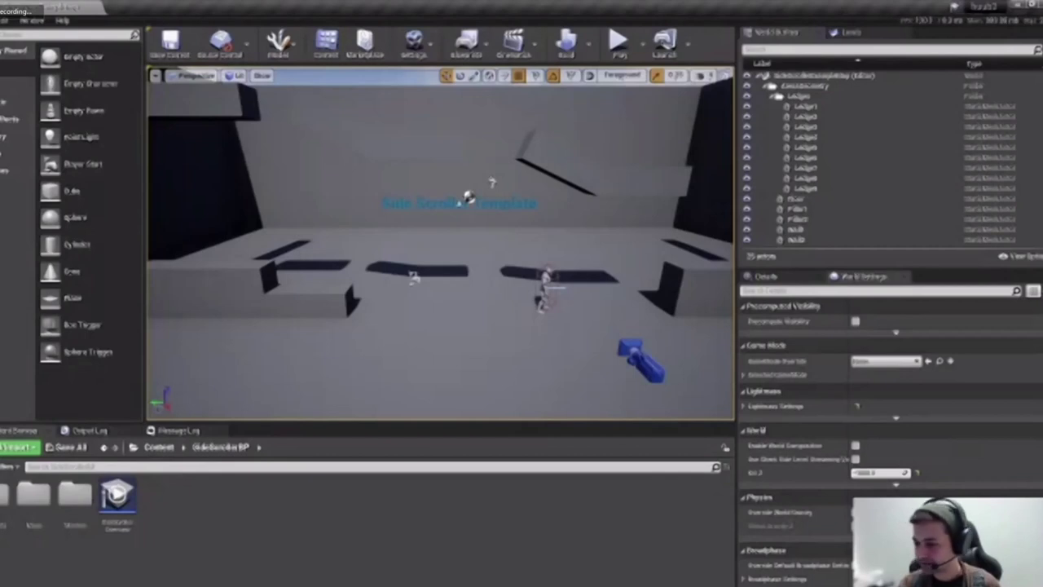
{"action": "key", "text": "super"}
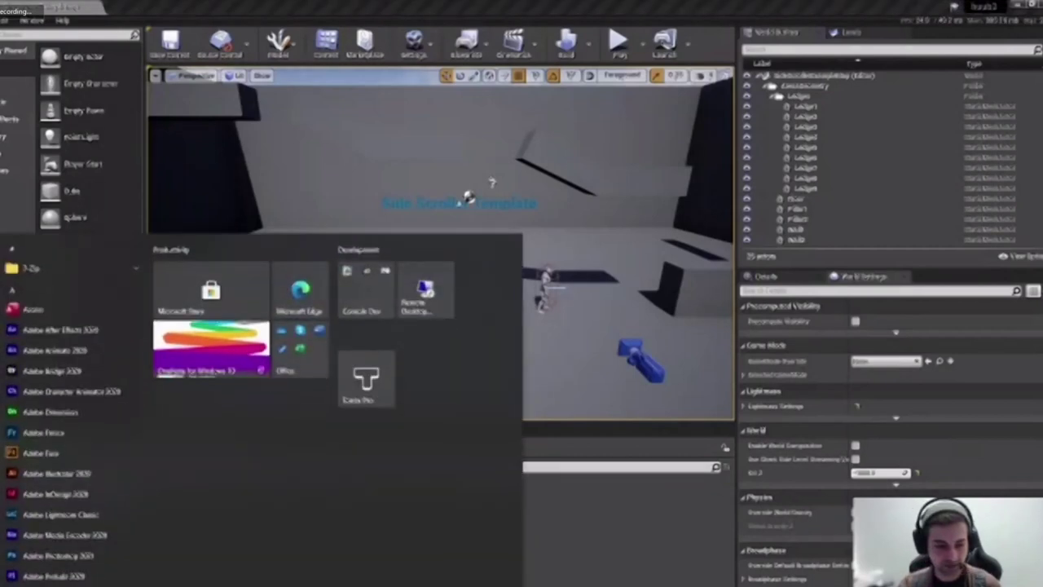
{"action": "key", "text": "Escape"}
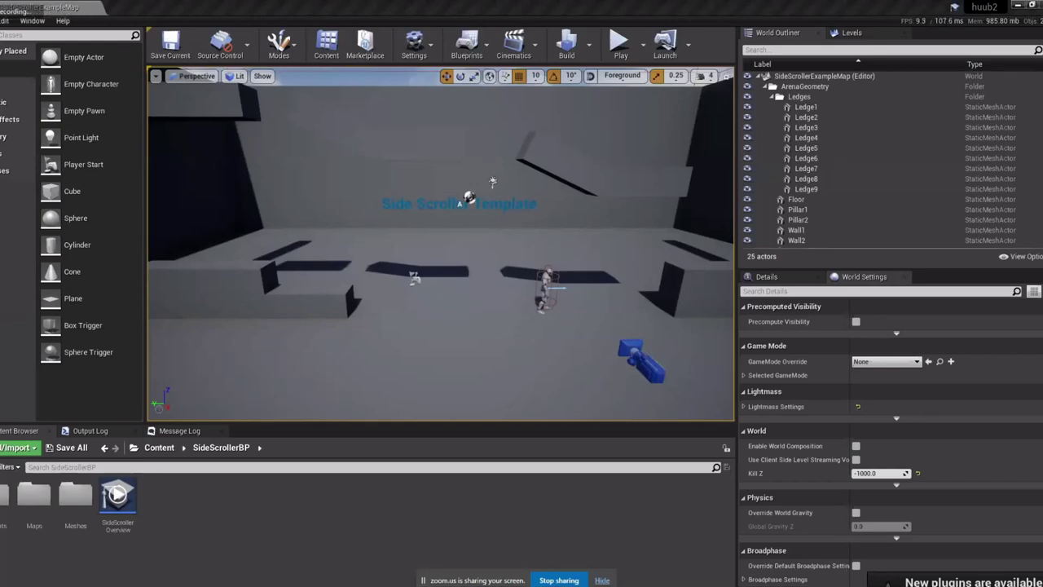
Delete the Side Scroller Template text label from the level and save the map
{"action": "left_click", "coordinate": [500, 208]}
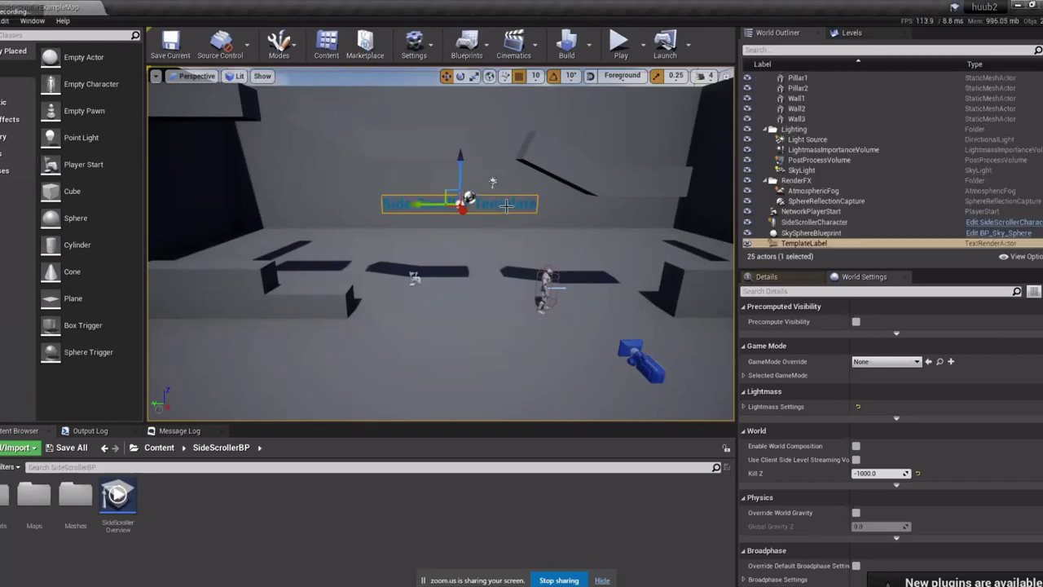
{"action": "key", "text": "Delete"}
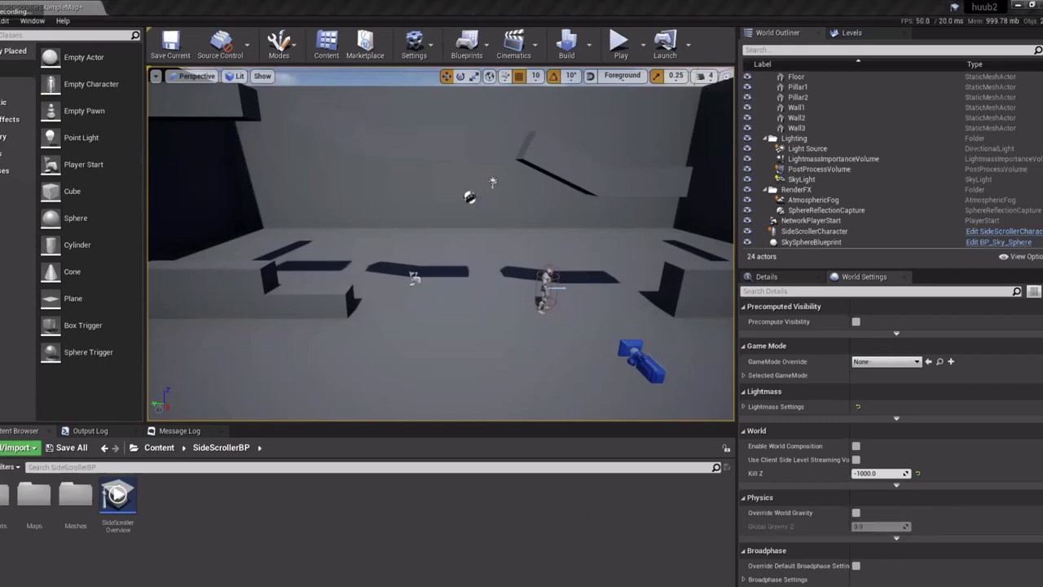
{"action": "scroll", "coordinate": [537, 343], "scroll_direction": "down", "scroll_amount": 6}
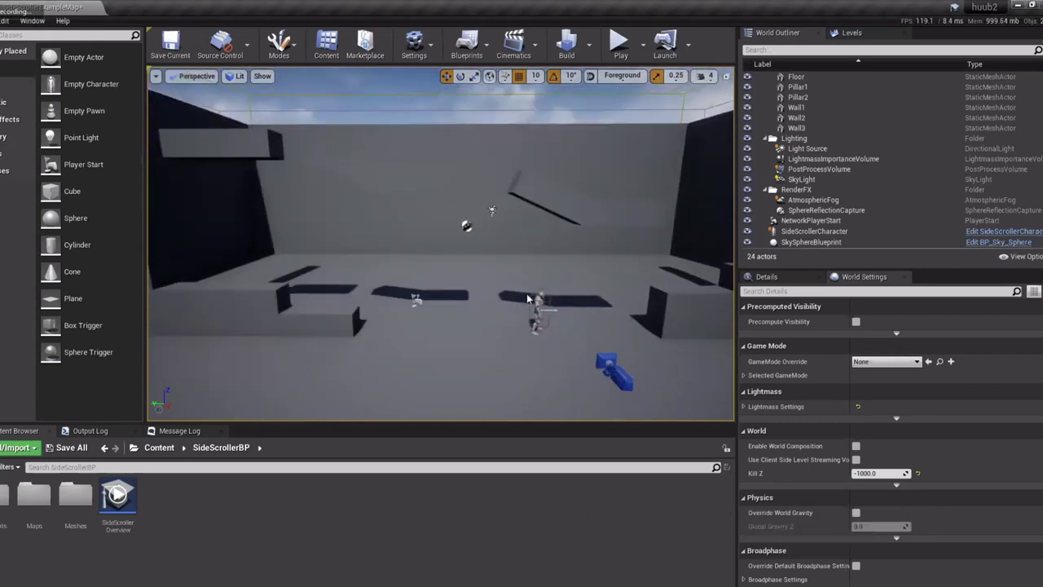
{"action": "left_click", "coordinate": [171, 45]}
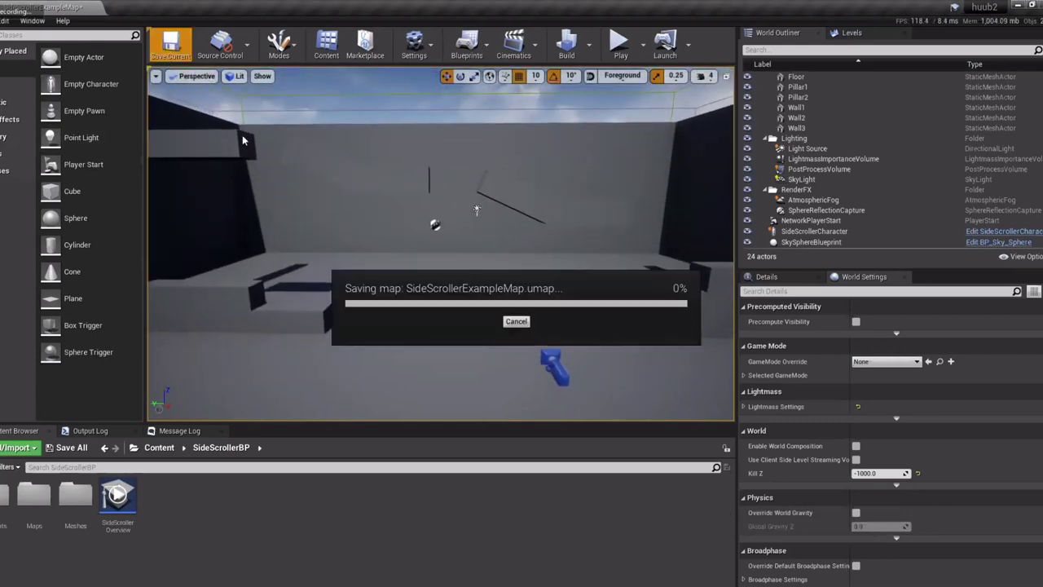
Play-test the level by running the character in both directions and jumping around the arena, and end the play session
{"action": "left_click", "coordinate": [628, 47]}
{"action": "key", "text": "a"}
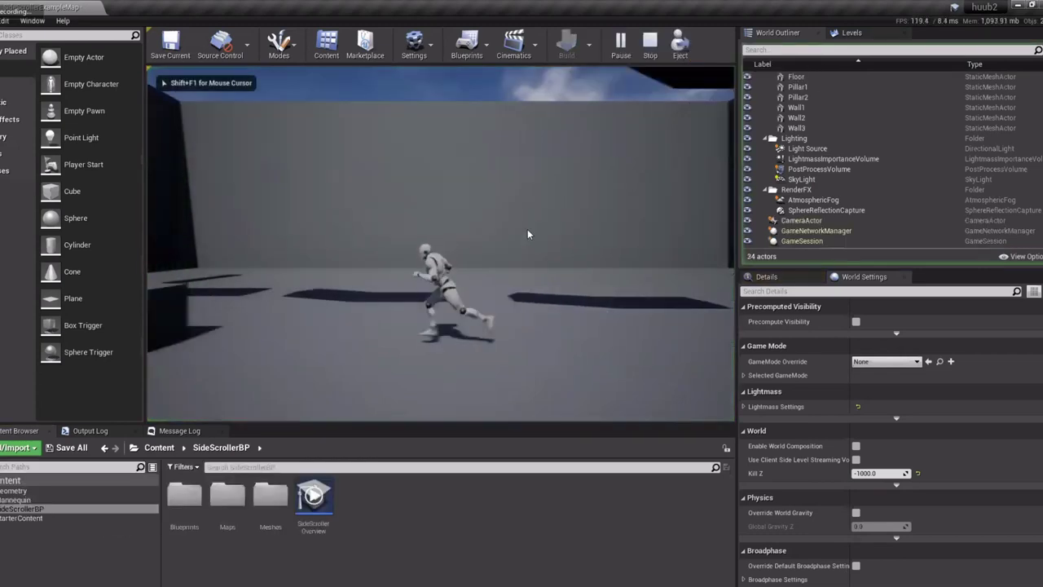
{"action": "key", "text": "space"}
{"action": "key", "text": "d"}
{"action": "key", "text": "space"}
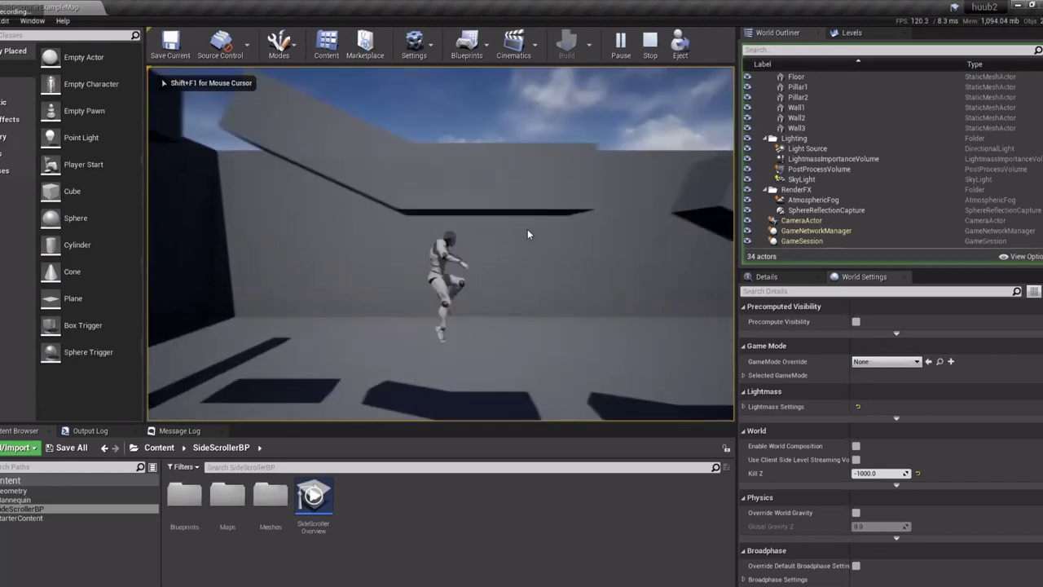
{"action": "key", "text": "space"}
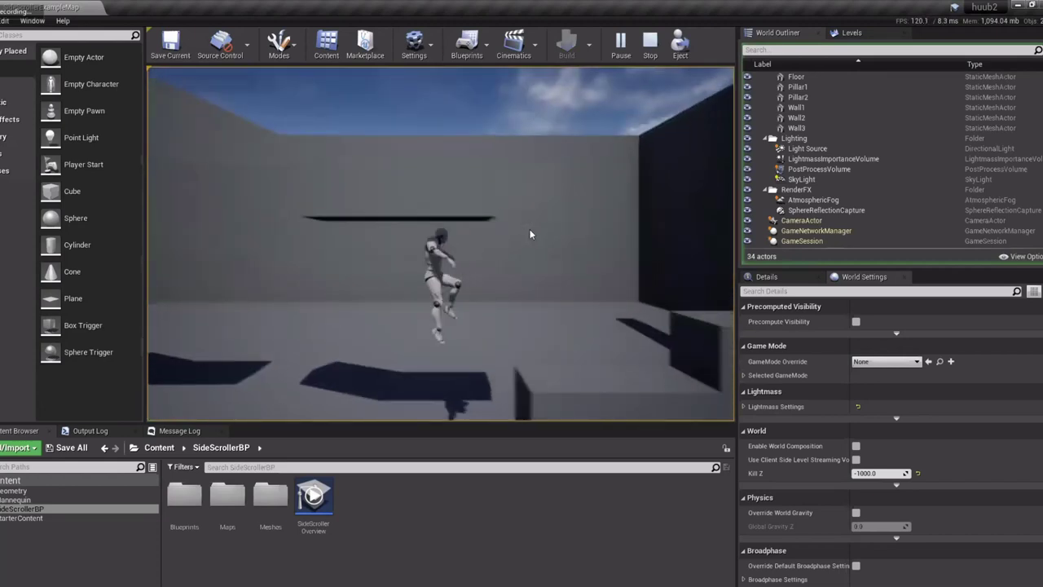
{"action": "key", "text": "d"}
{"action": "key", "text": "space"}
{"action": "key", "text": "a"}
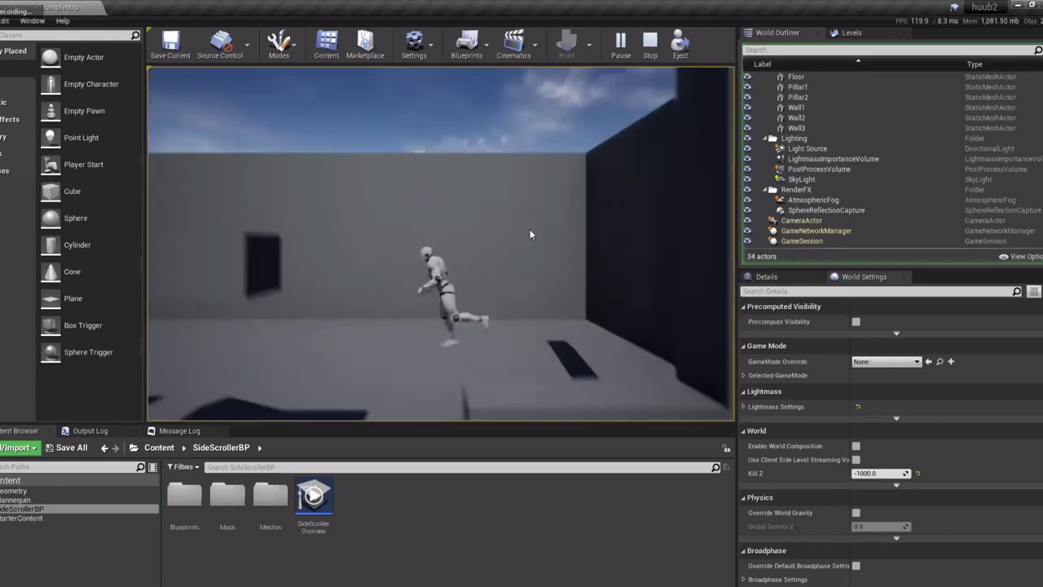
{"action": "key", "text": "space"}
{"action": "key", "text": "space"}
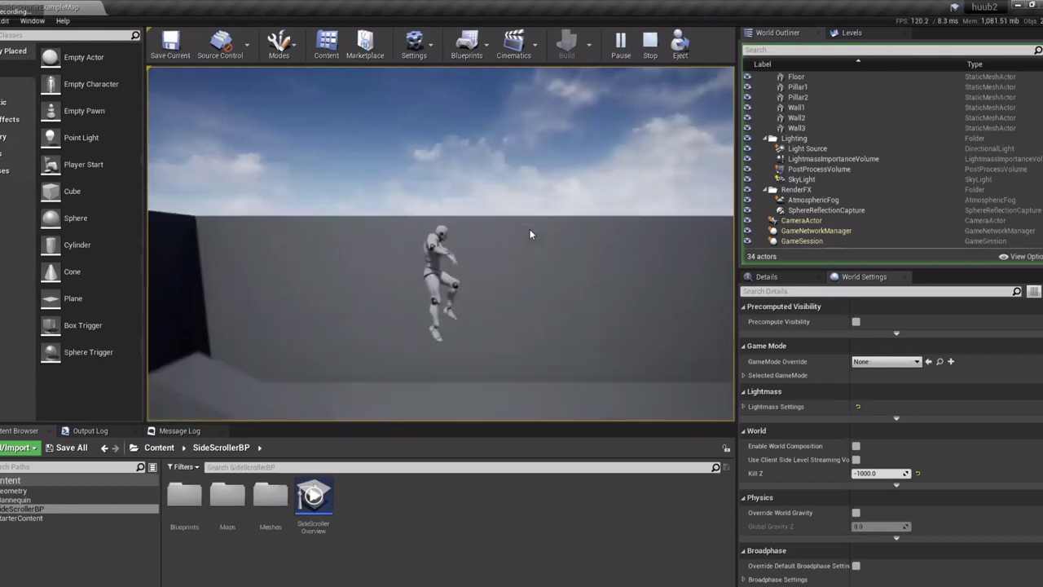
{"action": "key", "text": "space"}
{"action": "key", "text": "d"}
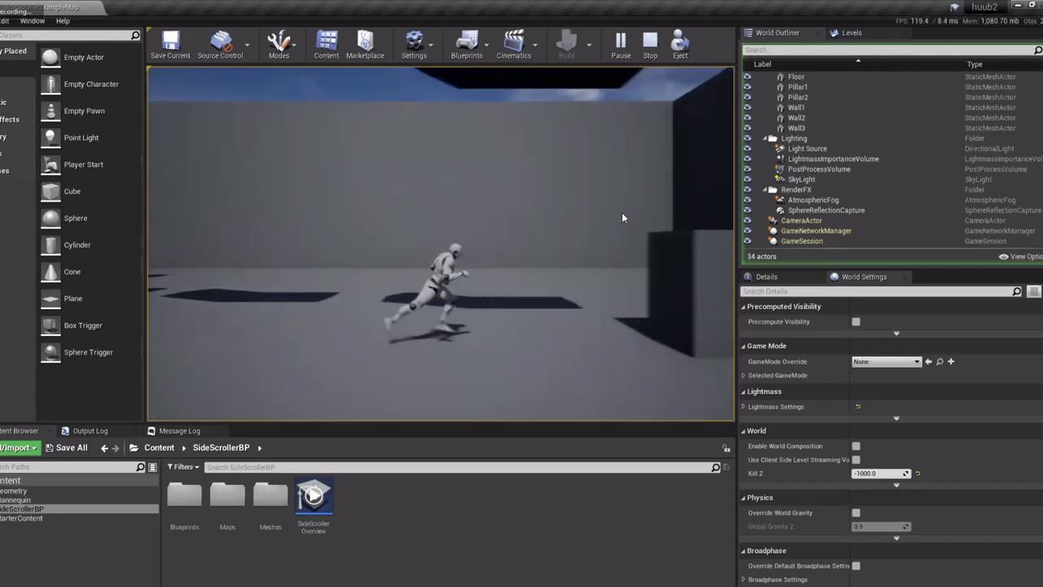
{"action": "key", "text": "a"}
{"action": "key", "text": "Escape"}
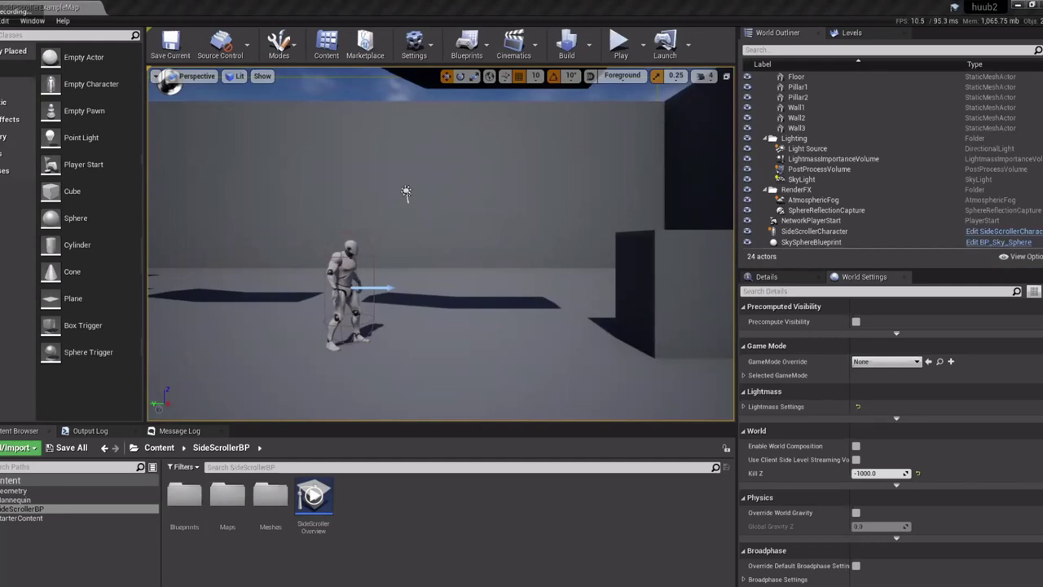
Switch to File Explorer and paste the copied CartoonyFXPACK and FarmAnimalsPack folders into the huub2 project's Content folder
{"action": "key", "text": "super"}
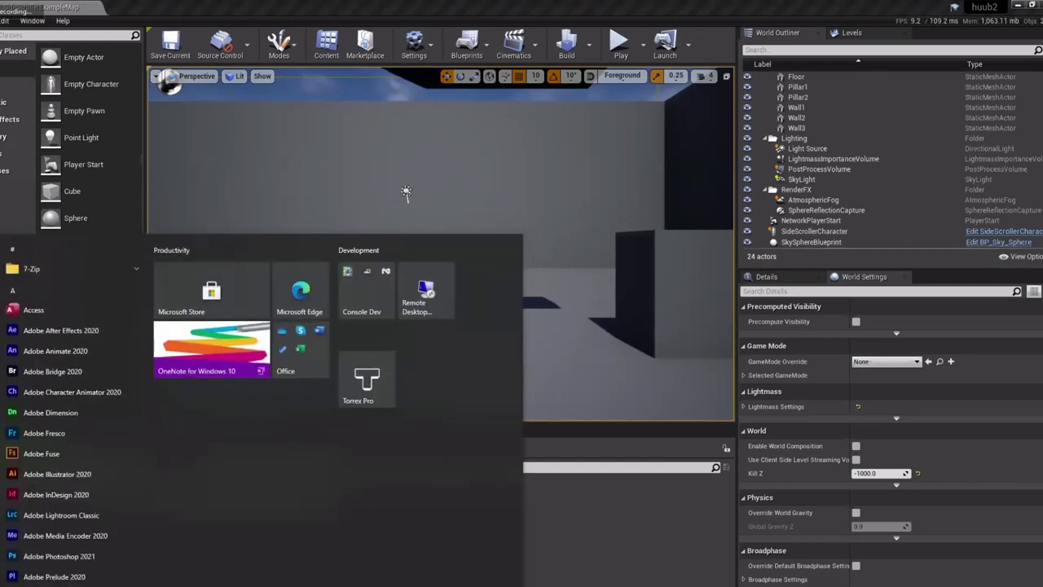
{"action": "mouse_move", "coordinate": [66, 585]}
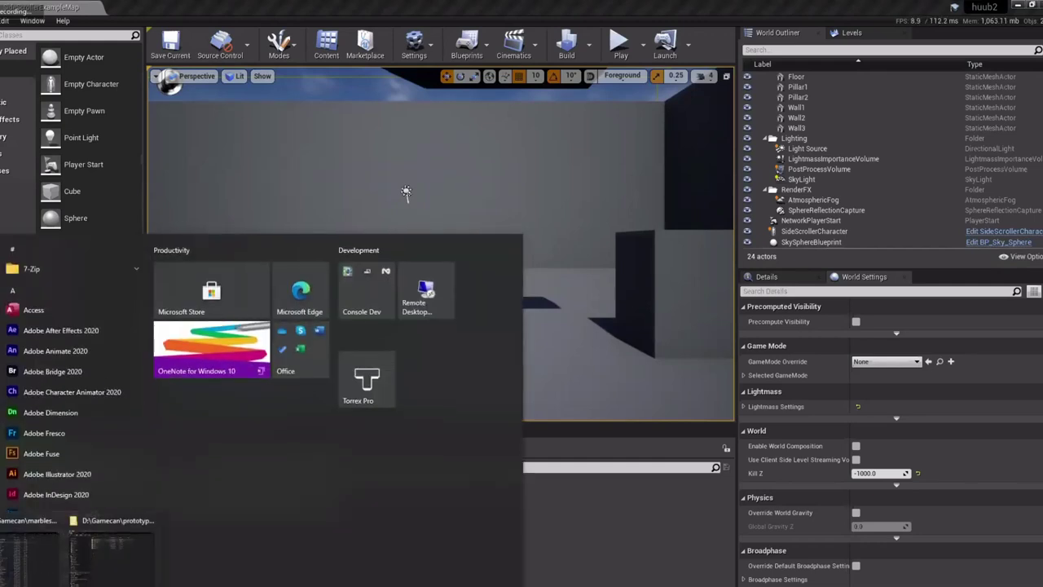
{"action": "left_click", "coordinate": [126, 568]}
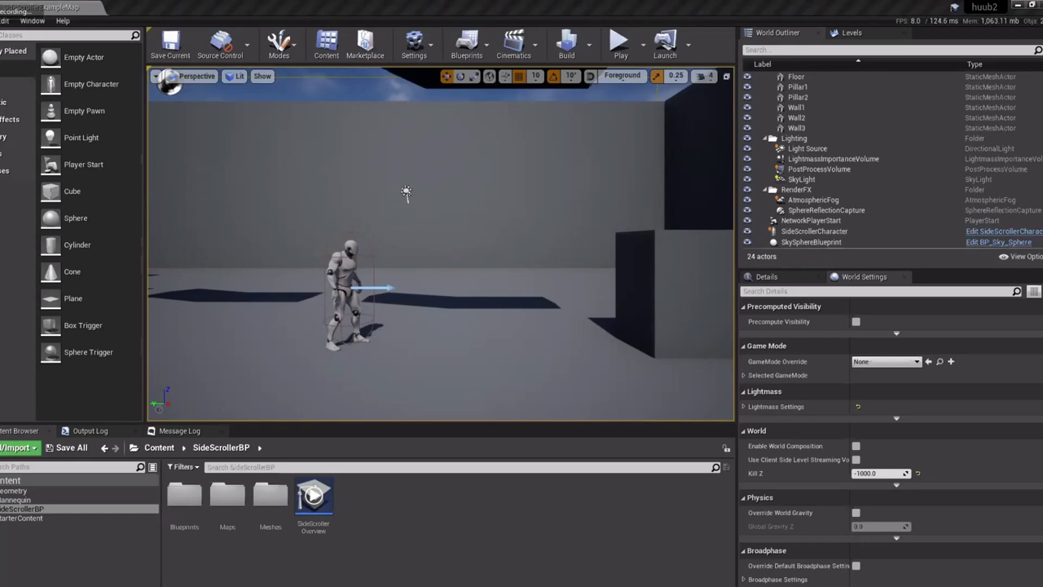
{"action": "left_click_drag", "start_coordinate": [1042, 80], "coordinate": [538, 106]}
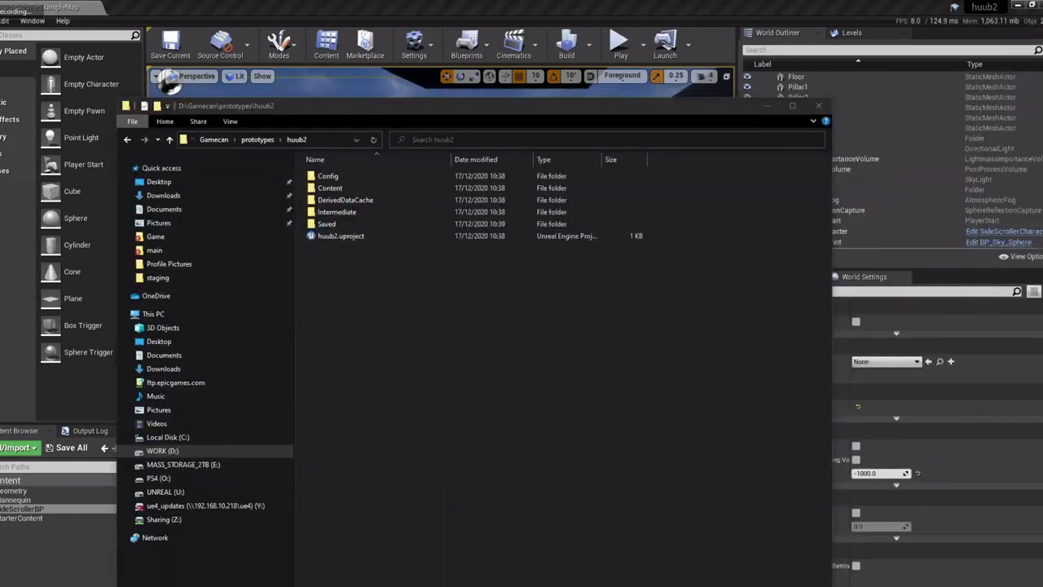
{"action": "double_click", "coordinate": [363, 195]}
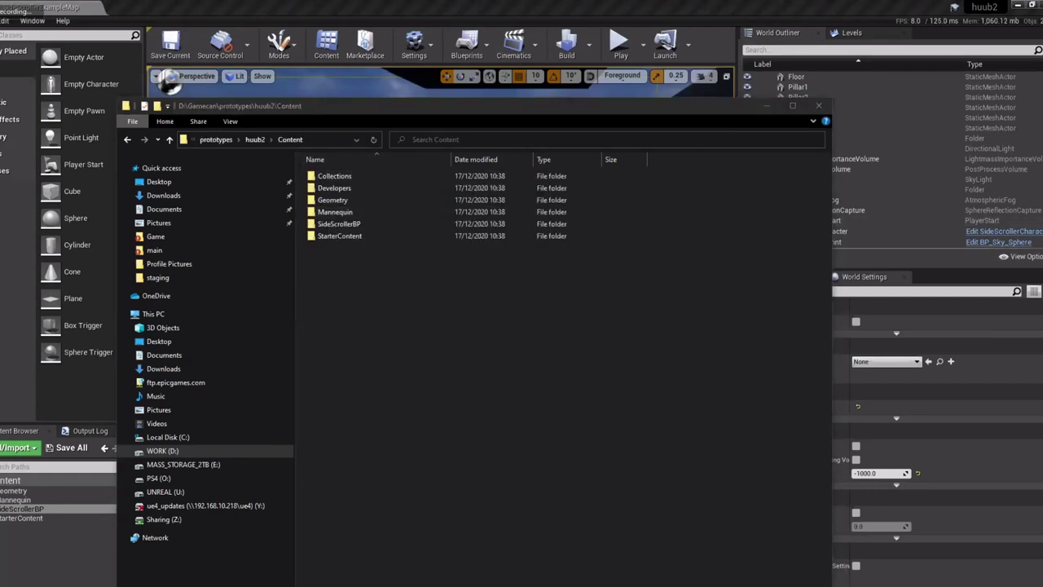
{"action": "left_click", "coordinate": [392, 366]}
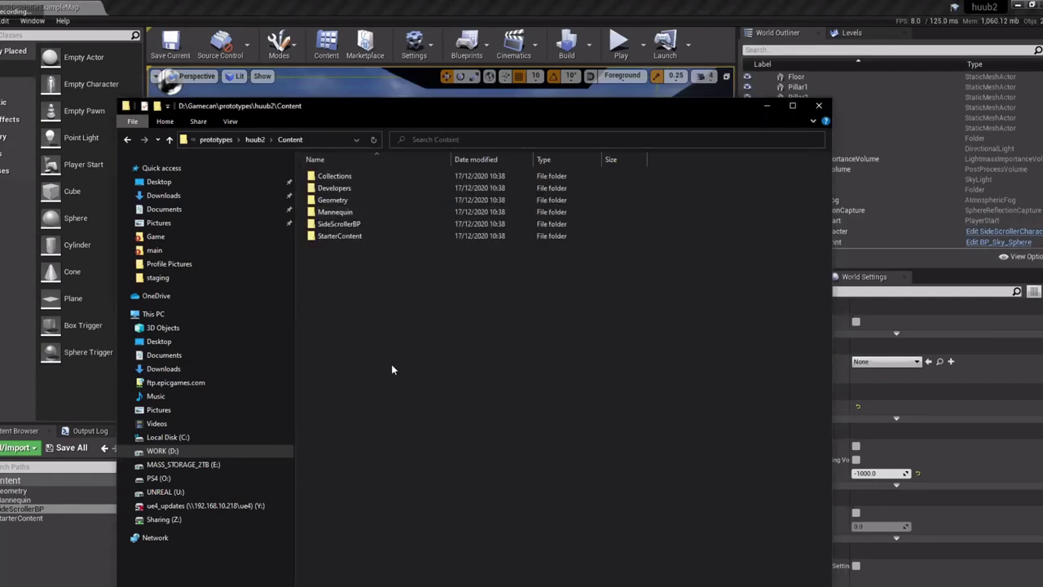
{"action": "key", "text": "ctrl+v"}
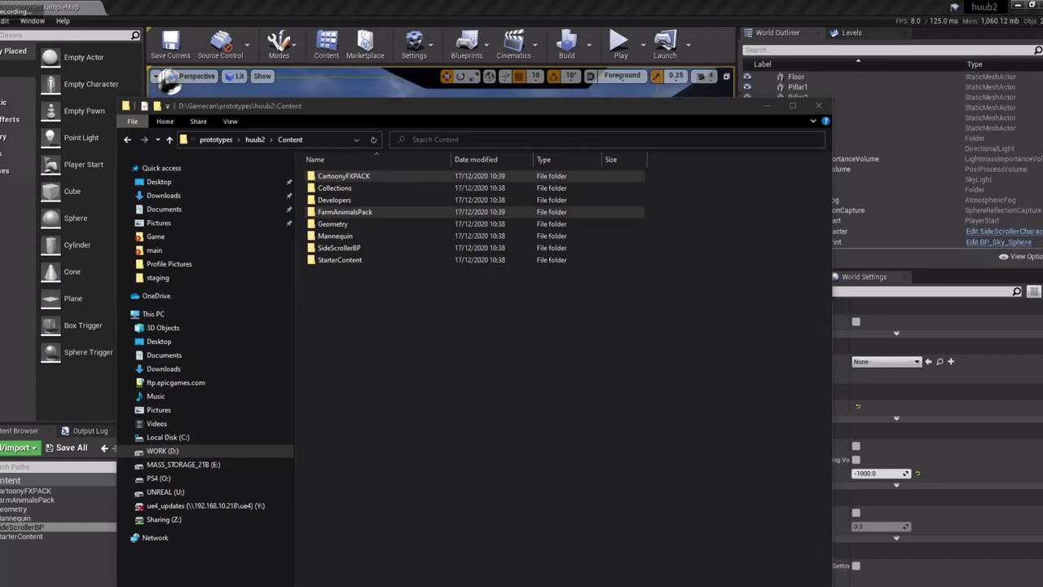
{"action": "left_click", "coordinate": [383, 318]}
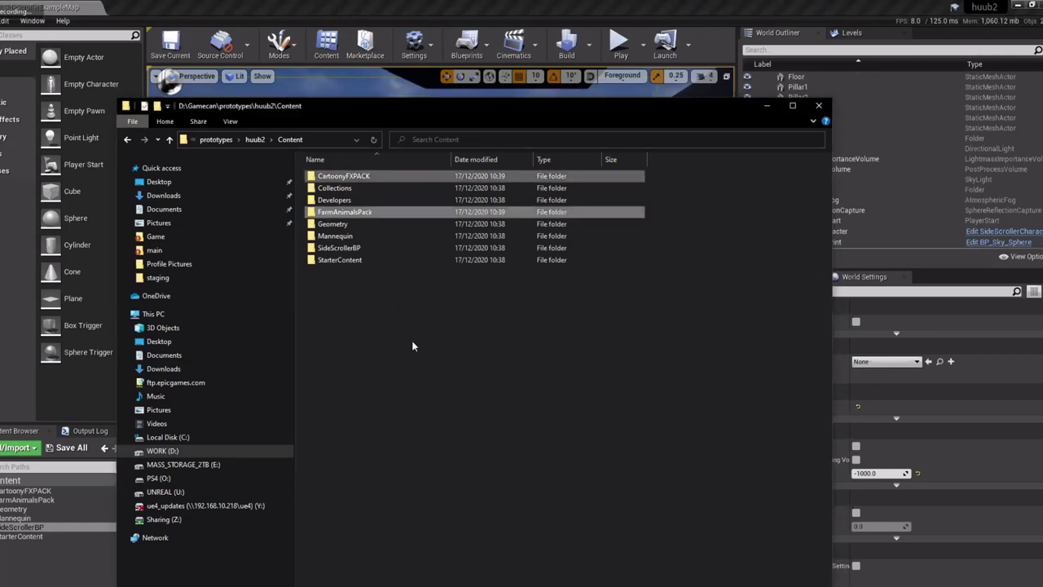
Paste the copied Plugins folder into the huub2 project folder and restart the editor by reopening huub2.uproject
{"action": "key", "text": "alt+Left"}
{"action": "key", "text": "ctrl+v"}
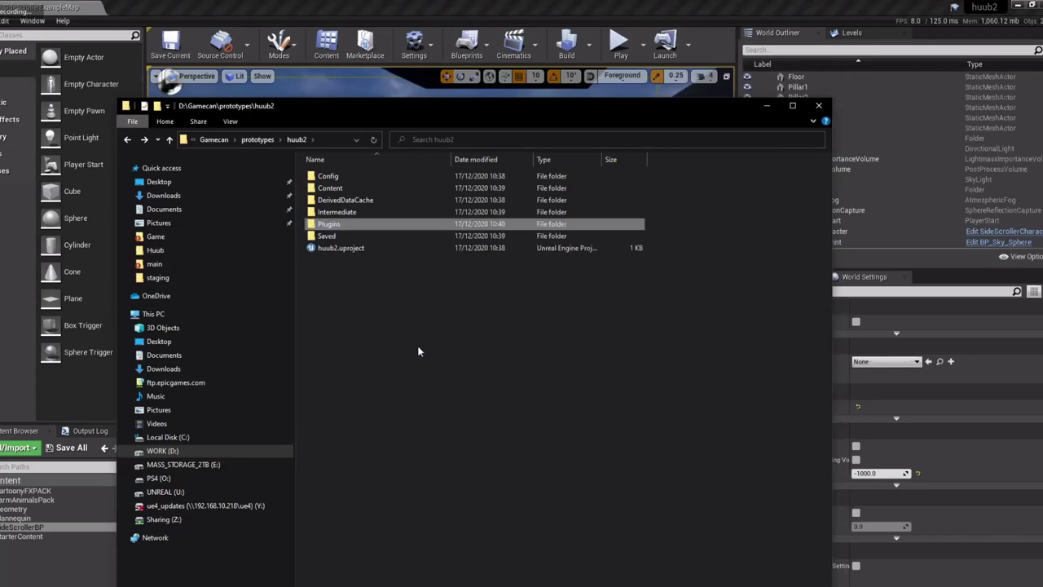
{"action": "left_click", "coordinate": [570, 5]}
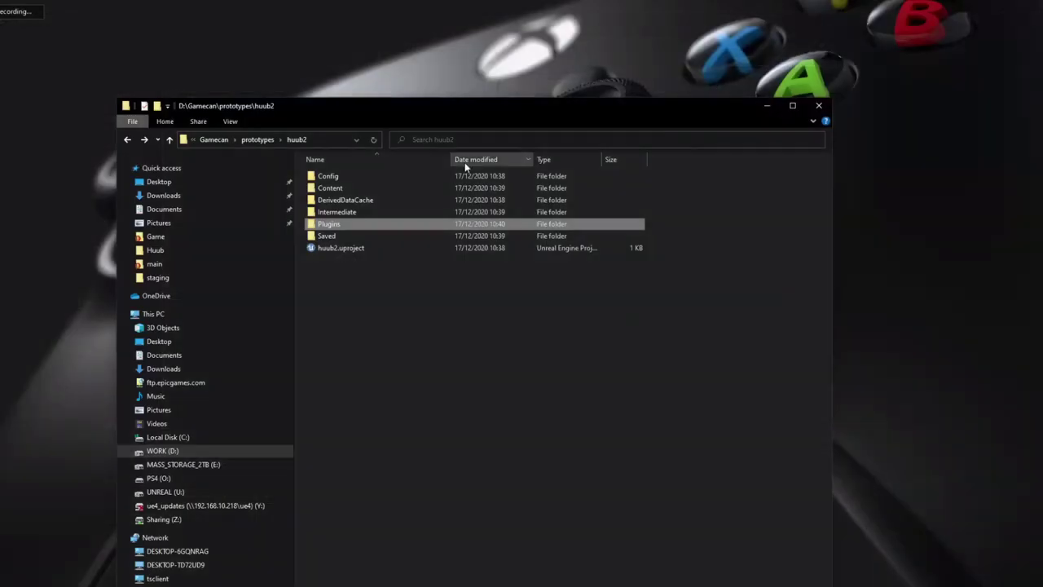
{"action": "left_click", "coordinate": [342, 248]}
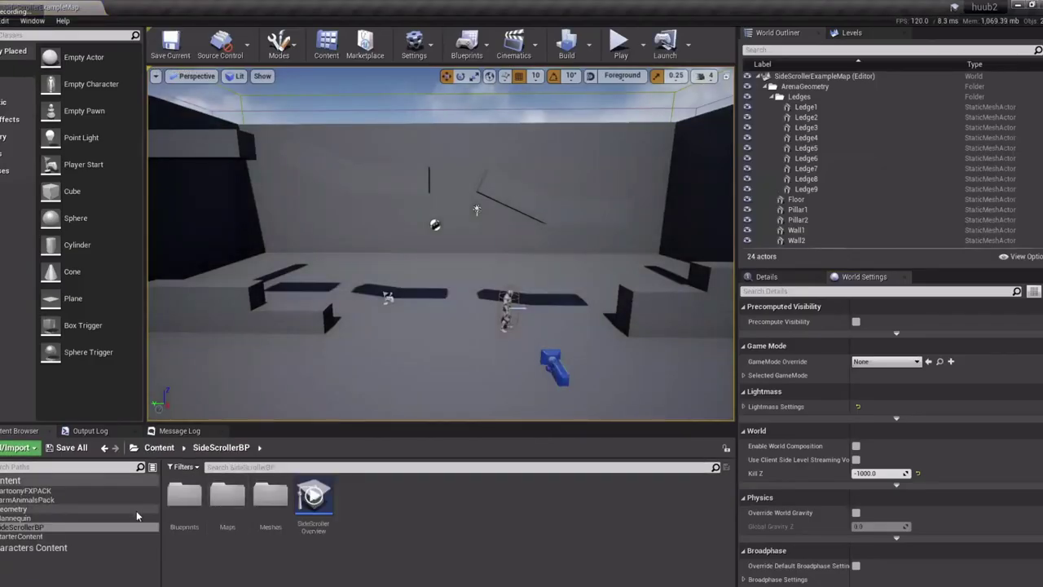
Examine the Gamecanner and Gamecanner2 folders inside the Characters Content plugin folder
{"action": "left_click", "coordinate": [57, 548]}
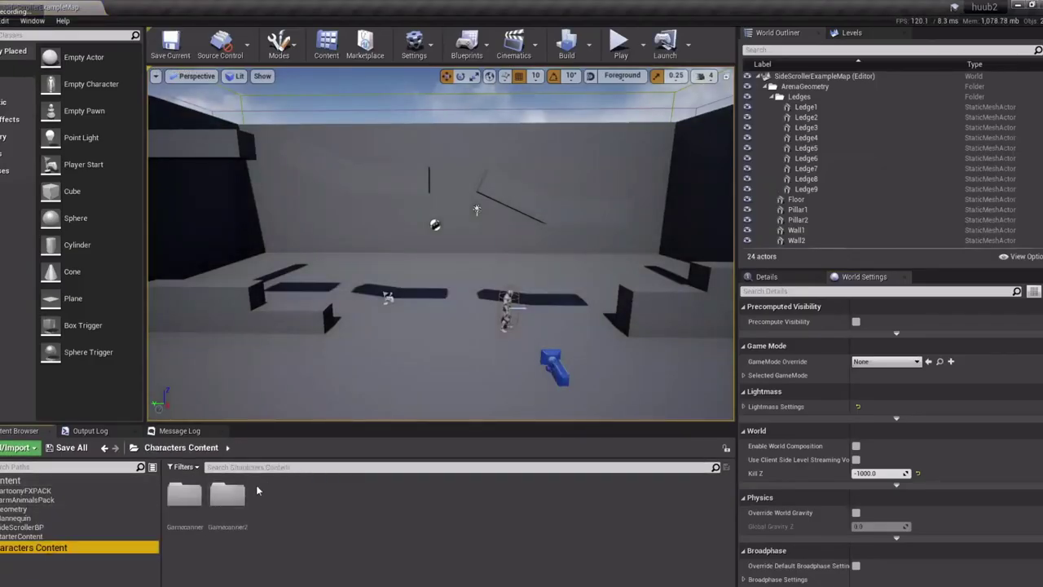
{"action": "double_click", "coordinate": [185, 494]}
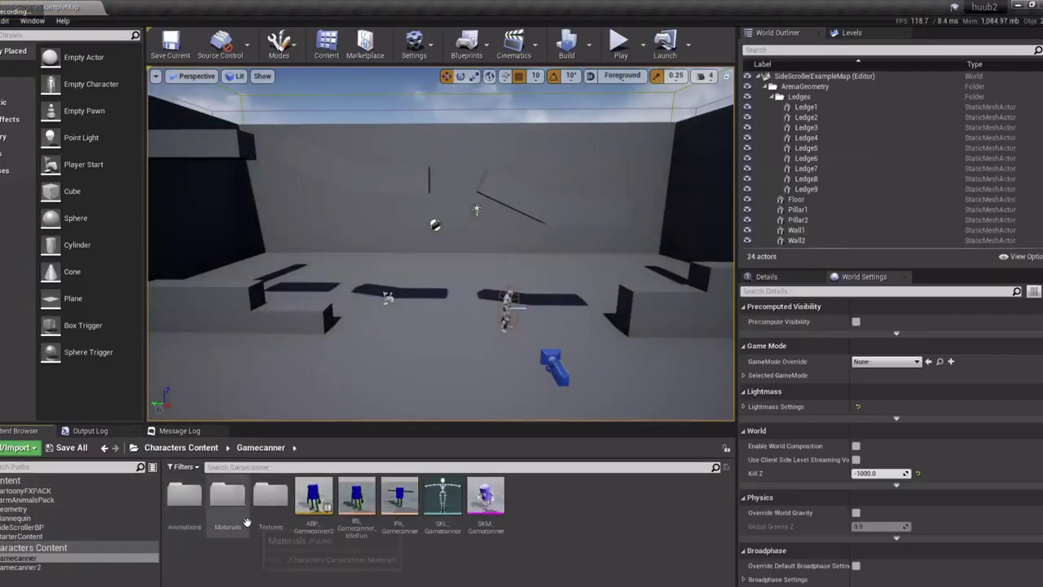
{"action": "key", "text": "alt+Left"}
{"action": "double_click", "coordinate": [226, 495]}
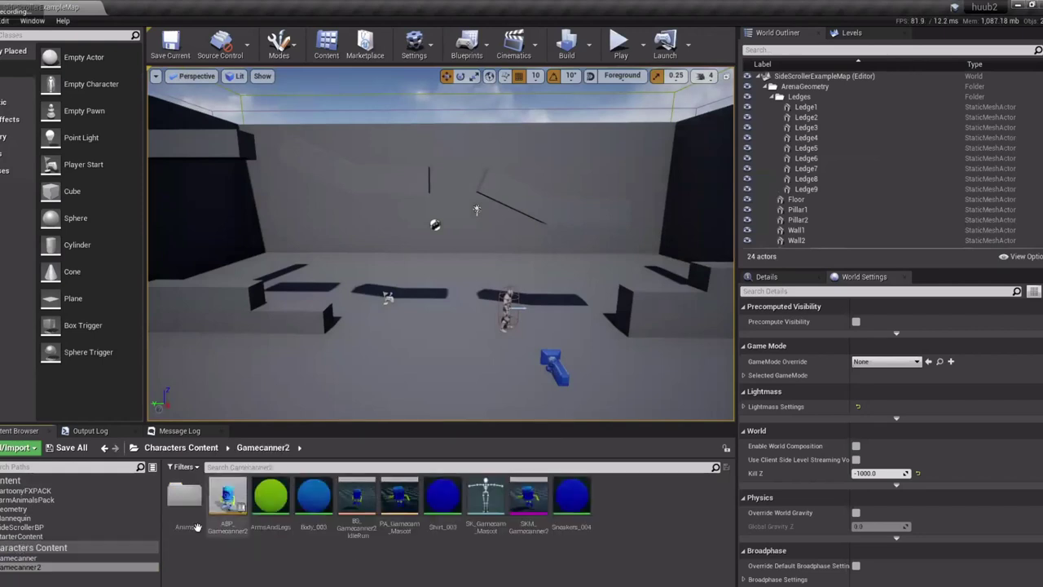
Examine the Event Graph and AnimGraph of the ABP_Gamecanner2 animation blueprint, and close it
{"action": "double_click", "coordinate": [220, 492]}
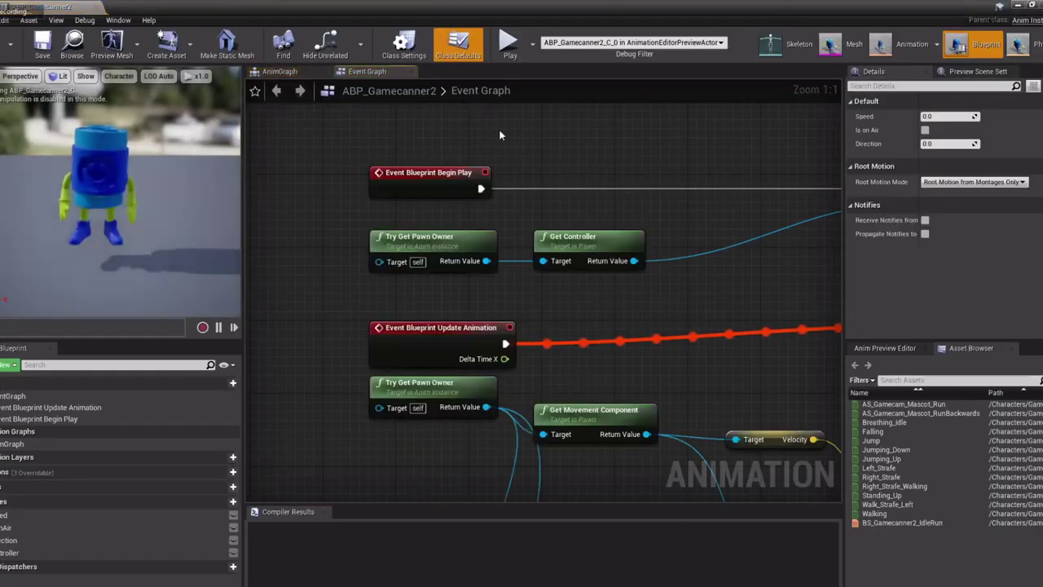
{"action": "scroll", "coordinate": [427, 287], "scroll_direction": "down", "scroll_amount": 4}
{"action": "left_click", "coordinate": [279, 71]}
{"action": "left_click", "coordinate": [362, 72]}
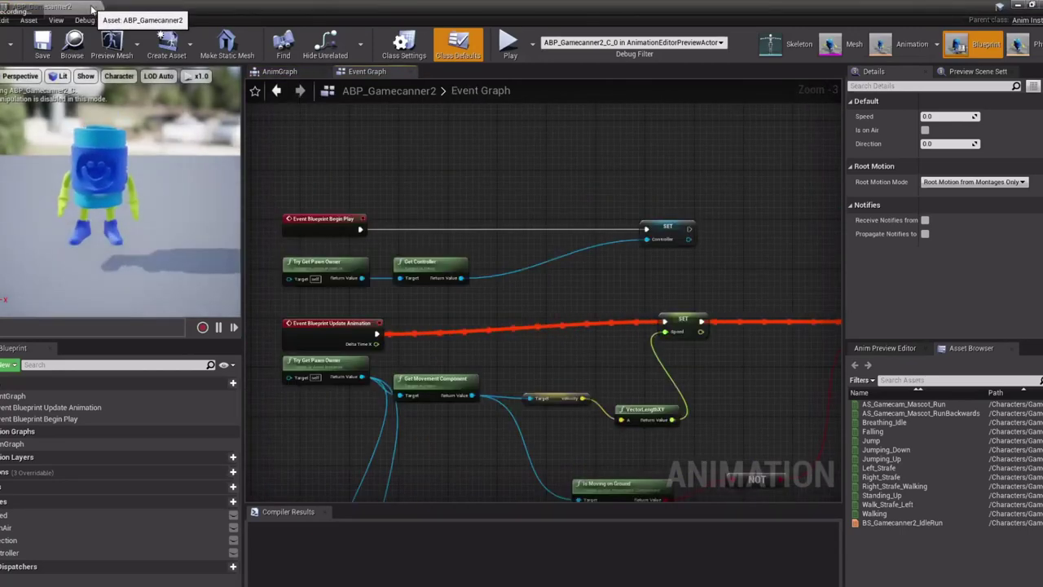
{"action": "left_click_drag", "start_coordinate": [53, 11], "coordinate": [175, 8]}
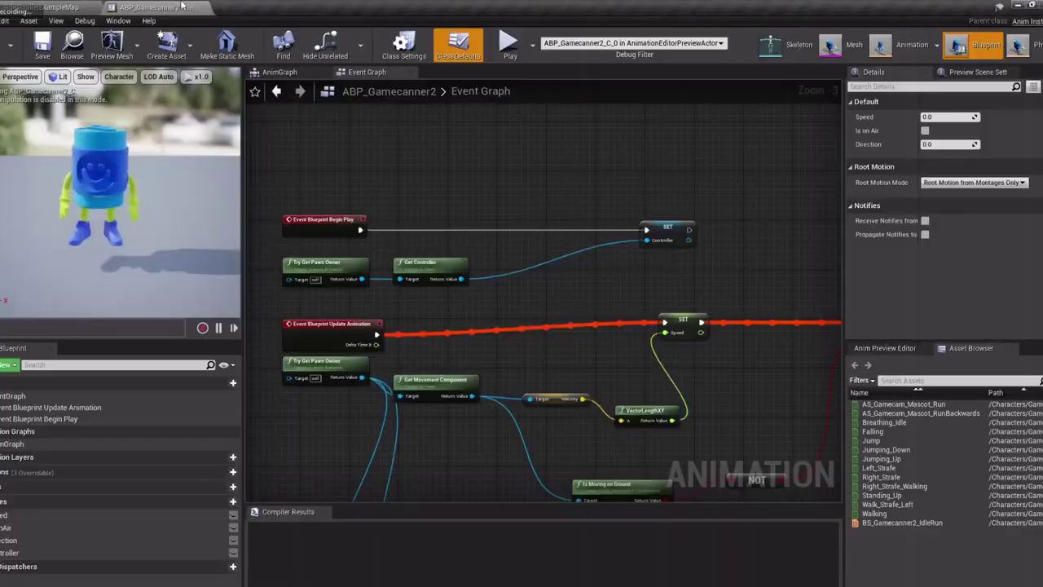
{"action": "left_click", "coordinate": [204, 8]}
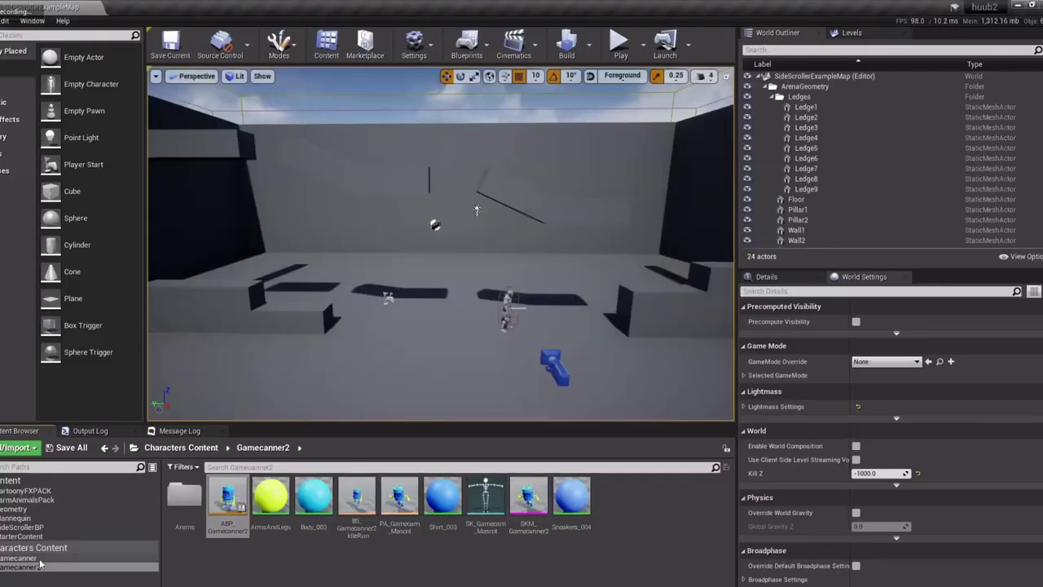
Preview the Gamecanner skeletal mesh from another angle, close it, and return to the Gamecanner2 folder
{"action": "double_click", "coordinate": [486, 498]}
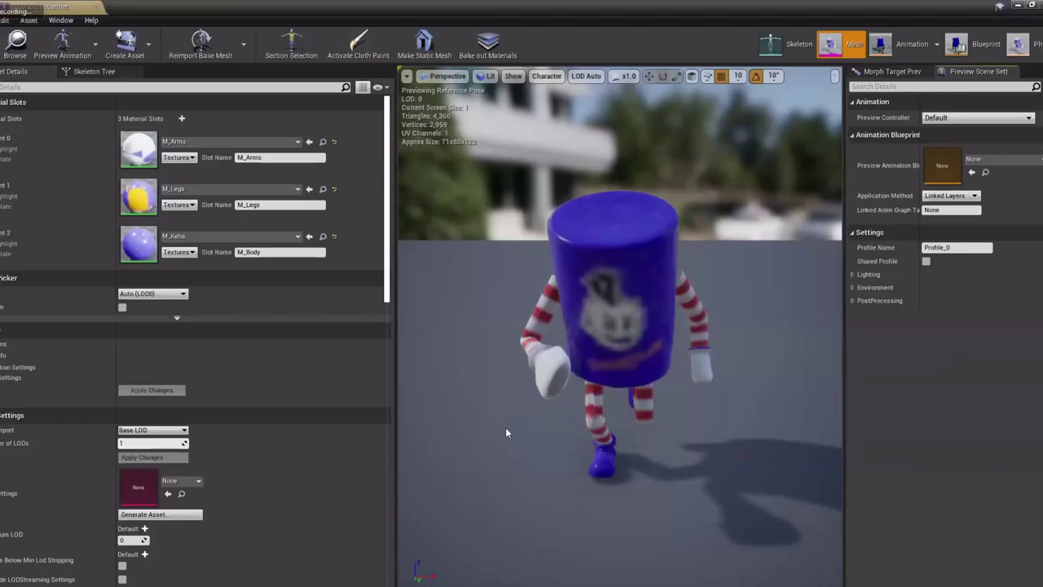
{"action": "left_click_drag", "start_coordinate": [714, 307], "coordinate": [619, 245]}
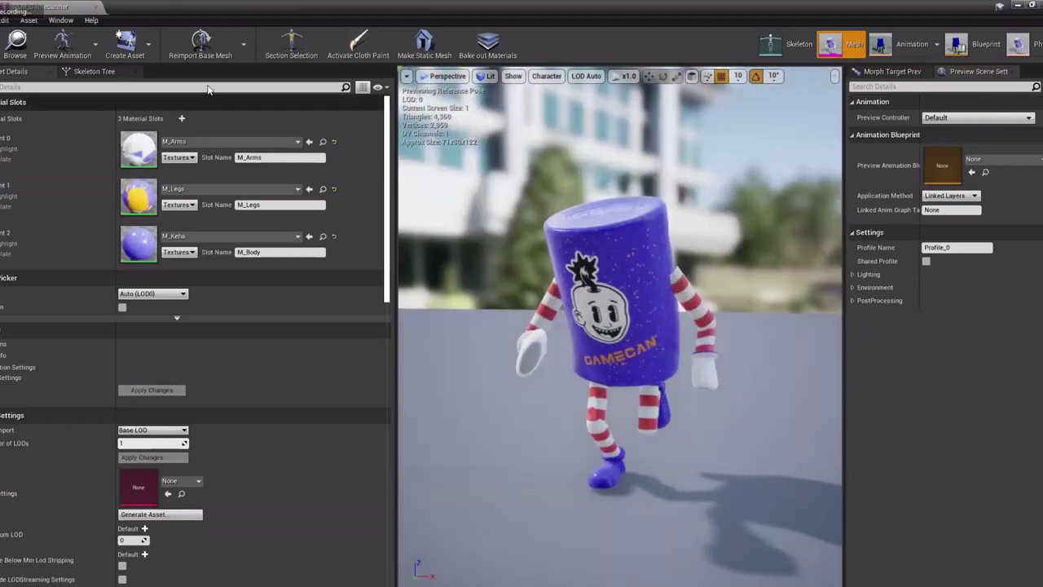
{"action": "left_click", "coordinate": [96, 8]}
{"action": "double_click", "coordinate": [233, 496]}
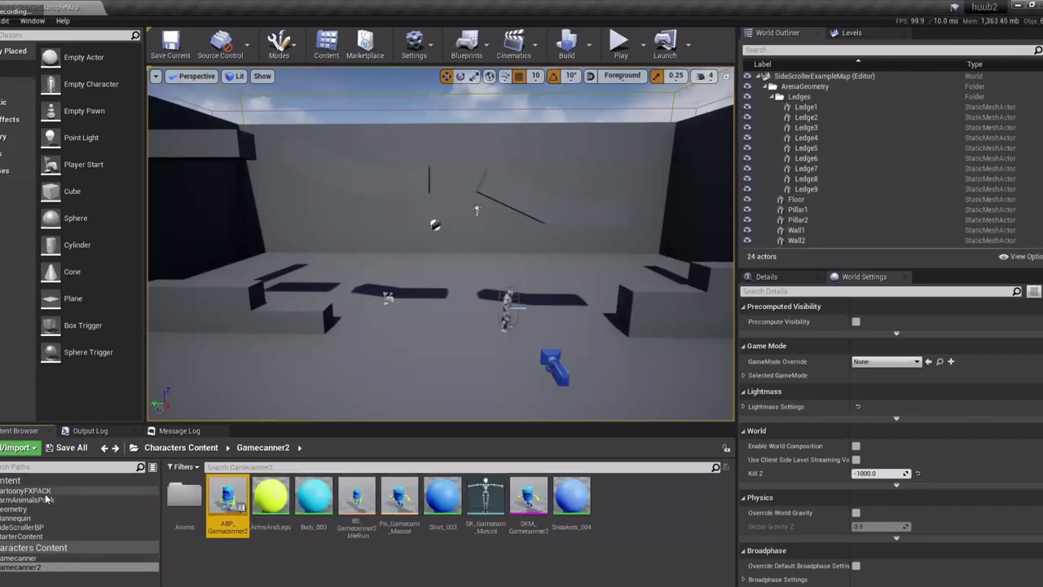
Open the SideScrollerCharacter blueprint from SideScrollerBP's Blueprints folder and show its 3D character preview
{"action": "left_click", "coordinate": [36, 528]}
{"action": "double_click", "coordinate": [182, 493]}
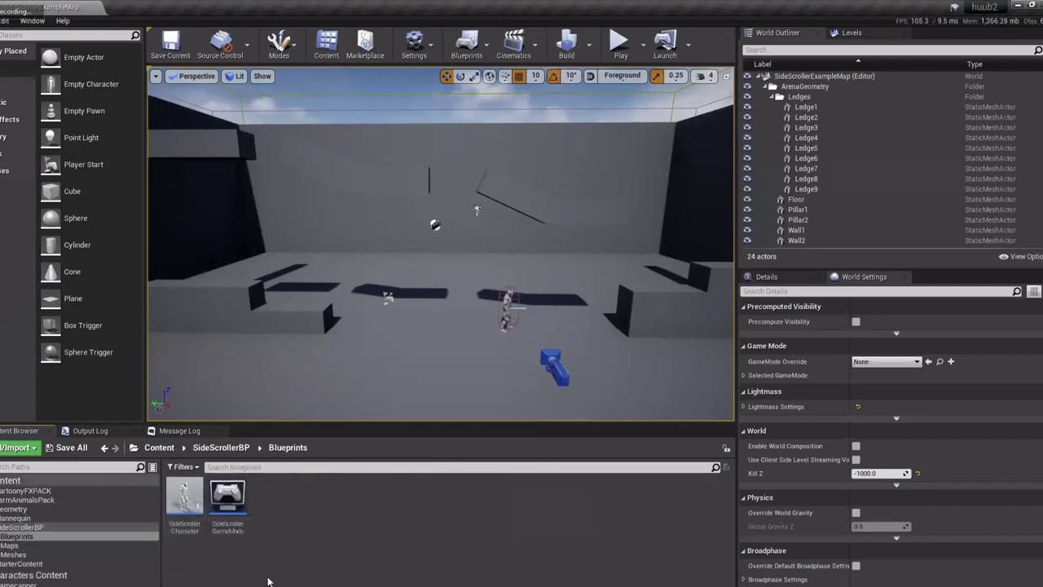
{"action": "double_click", "coordinate": [178, 496]}
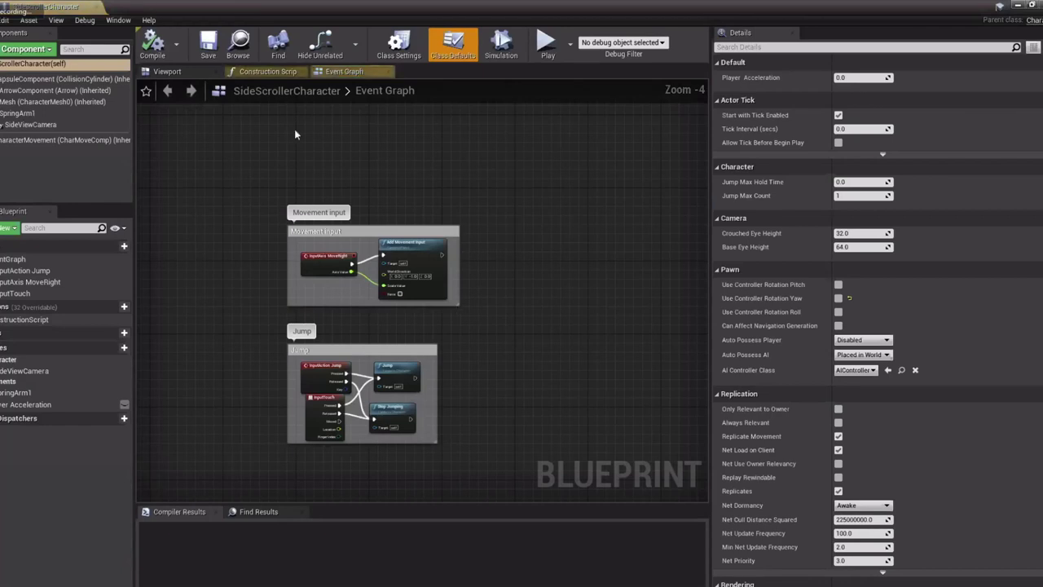
{"action": "left_click", "coordinate": [167, 71]}
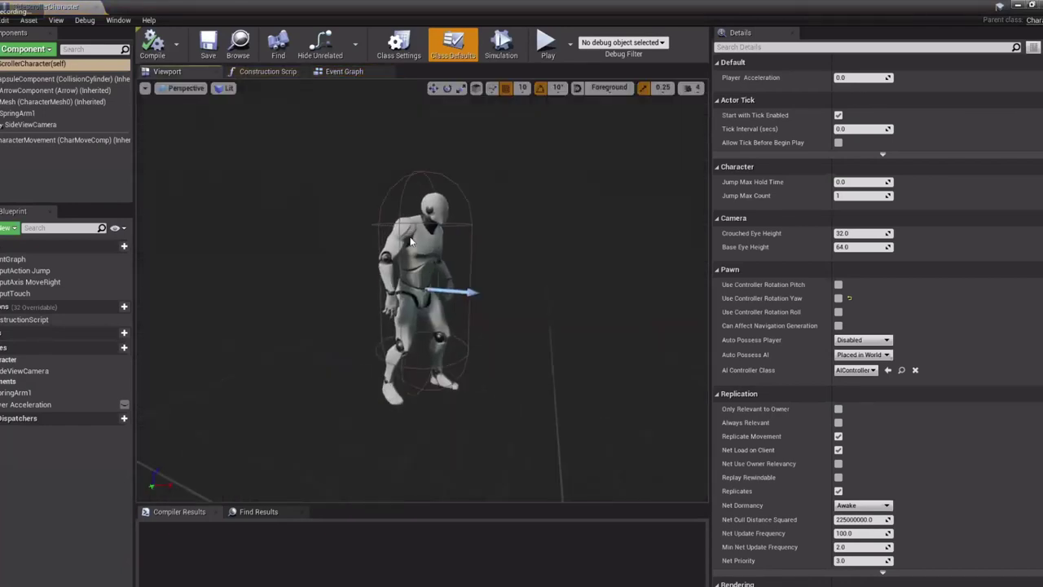
Replace the character's skeletal mesh with SKM_Gamecanner2
{"action": "left_click", "coordinate": [420, 261]}
{"action": "left_click", "coordinate": [922, 337]}
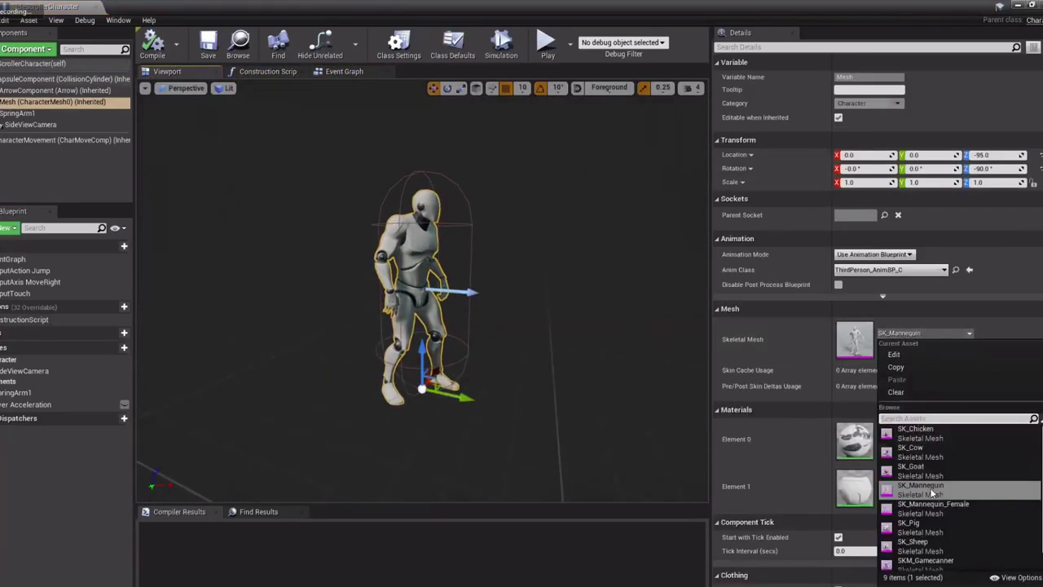
{"action": "scroll", "coordinate": [930, 488], "scroll_direction": "down", "scroll_amount": 1}
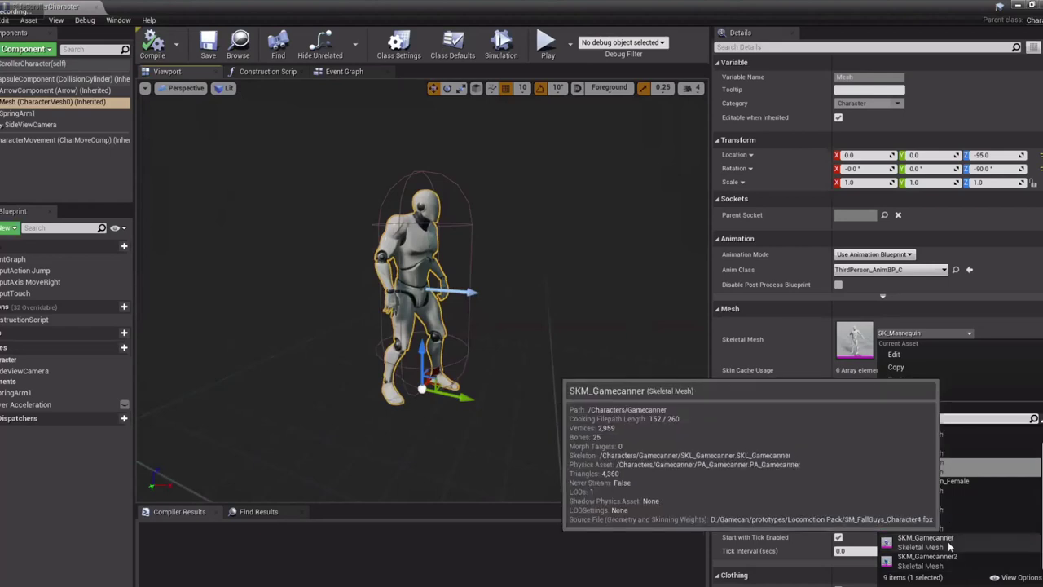
{"action": "left_click", "coordinate": [913, 561]}
{"action": "scroll", "coordinate": [533, 324], "scroll_direction": "down", "scroll_amount": 5}
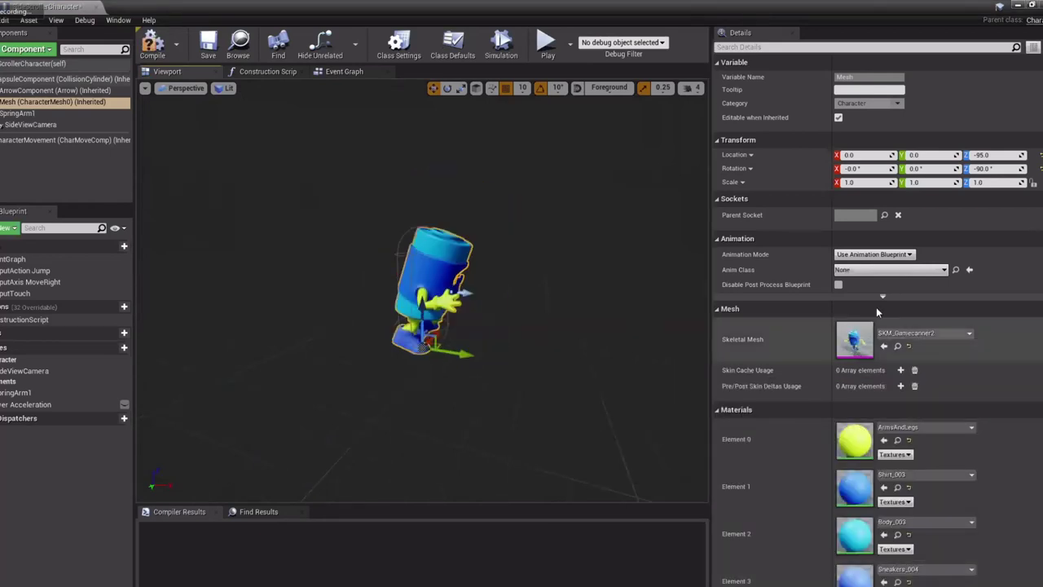
Assign ABP_Gamecanner2 as the mesh's Anim Class, and save and compile the character blueprint
{"action": "left_click", "coordinate": [891, 270]}
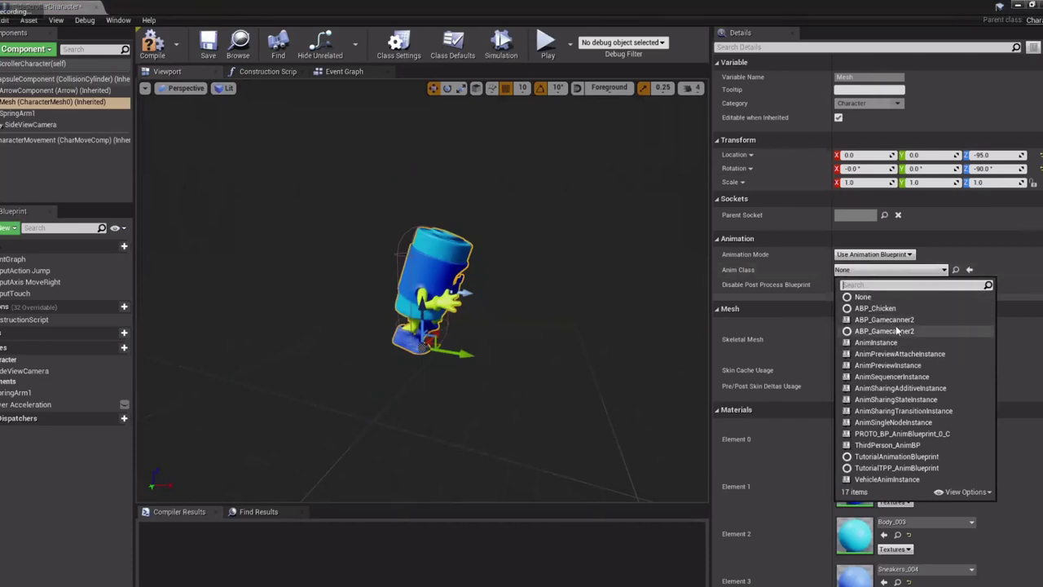
{"action": "left_click", "coordinate": [895, 331]}
{"action": "left_click", "coordinate": [891, 271]}
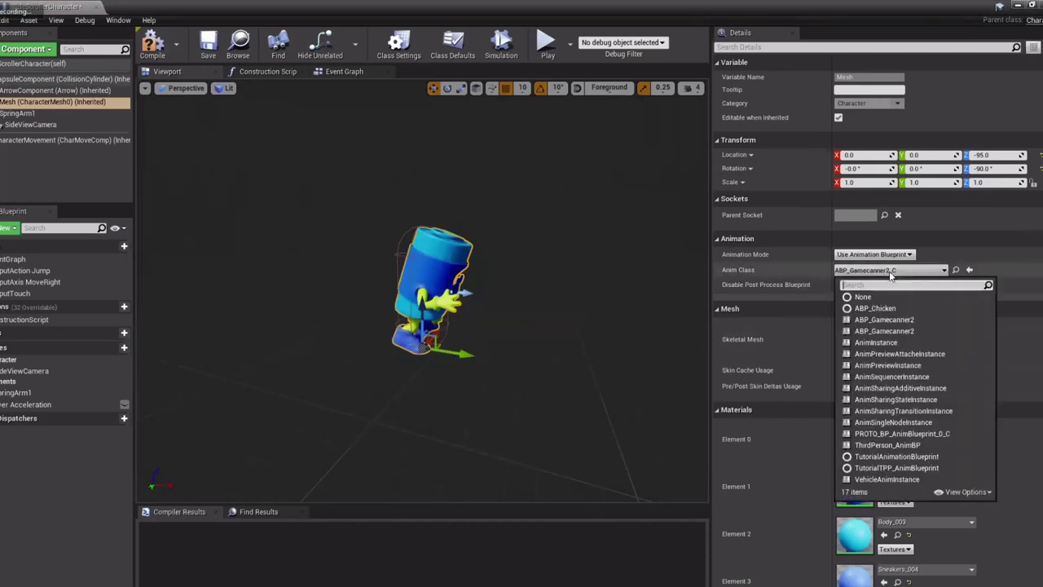
{"action": "left_click", "coordinate": [896, 317]}
{"action": "left_click_drag", "start_coordinate": [560, 251], "coordinate": [352, 248]}
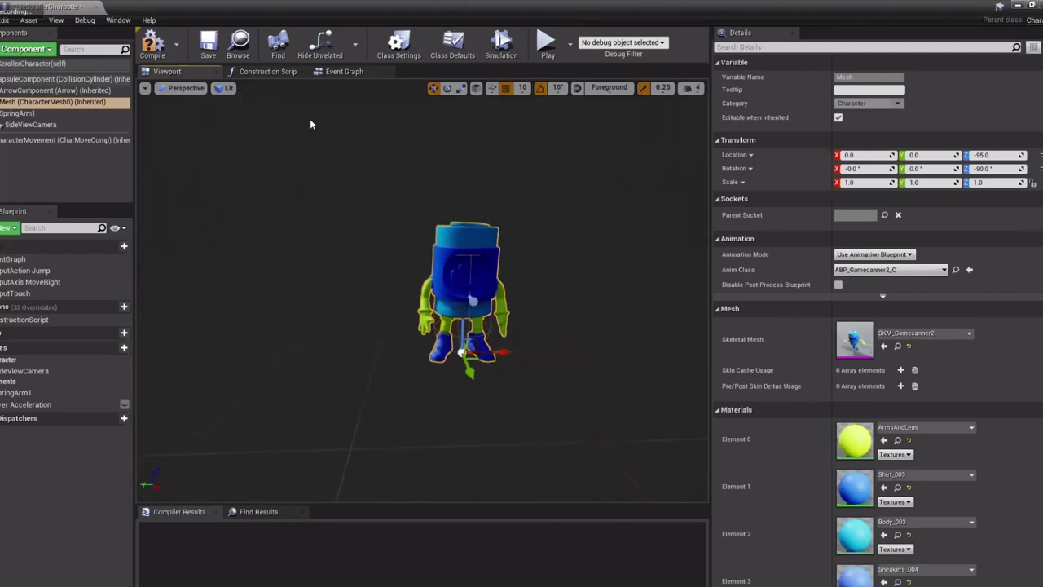
{"action": "left_click", "coordinate": [208, 47]}
{"action": "left_click", "coordinate": [162, 48]}
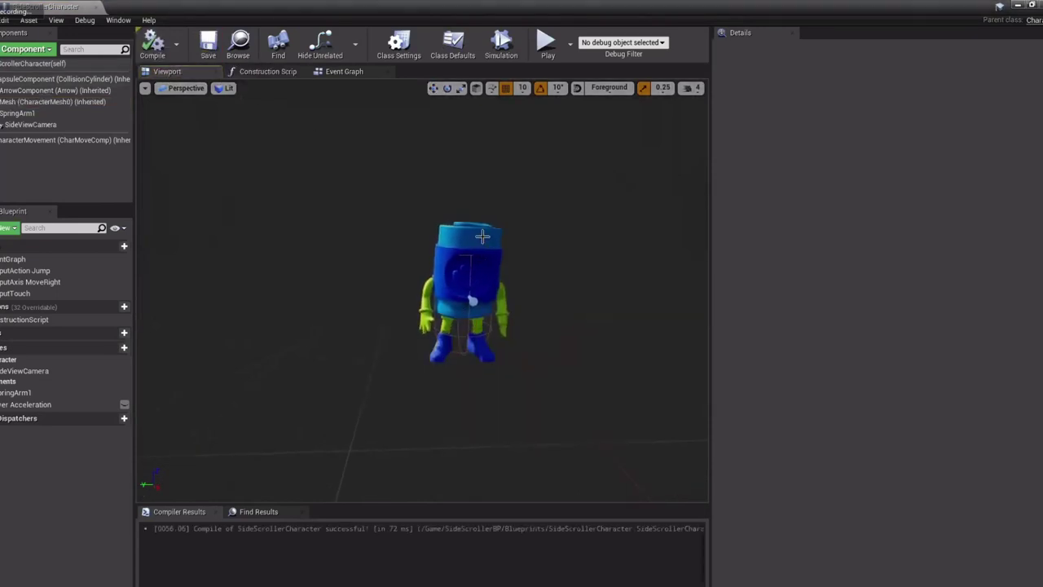
Scale the character mesh to 0.6 on the X, Y and Z axes
{"action": "left_click", "coordinate": [872, 185]}
{"action": "type", "text": "0.8"}
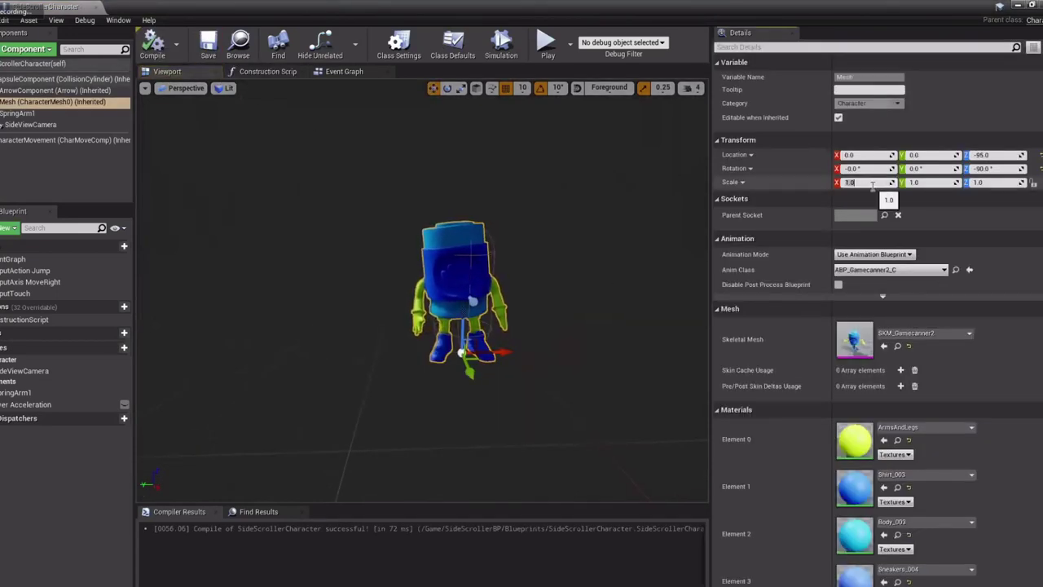
{"action": "key", "text": "Return"}
{"action": "left_click_drag", "start_coordinate": [873, 186], "coordinate": [873, 186]}
{"action": "key", "text": "Return"}
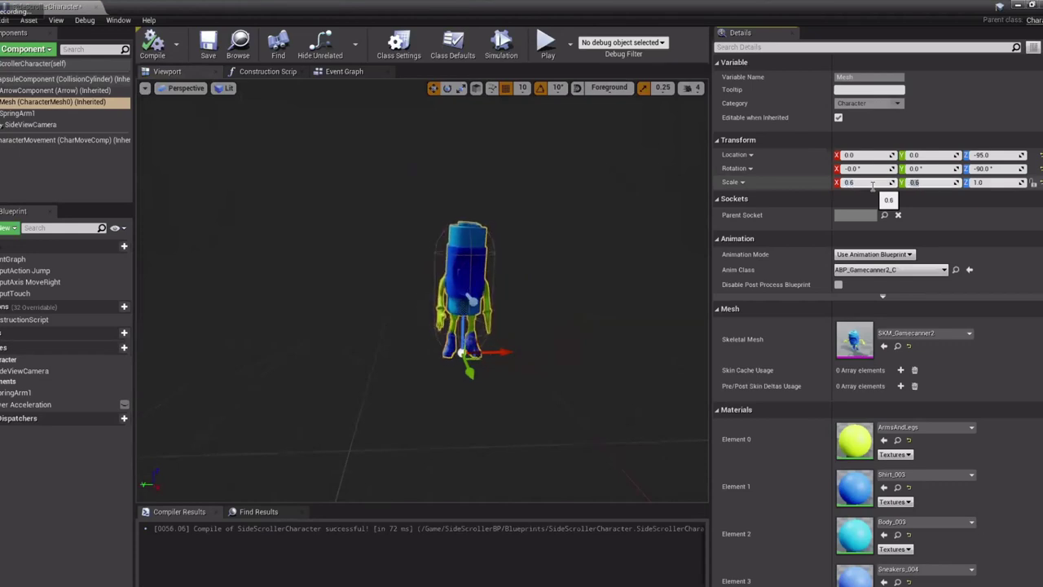
{"action": "key", "text": "Return"}
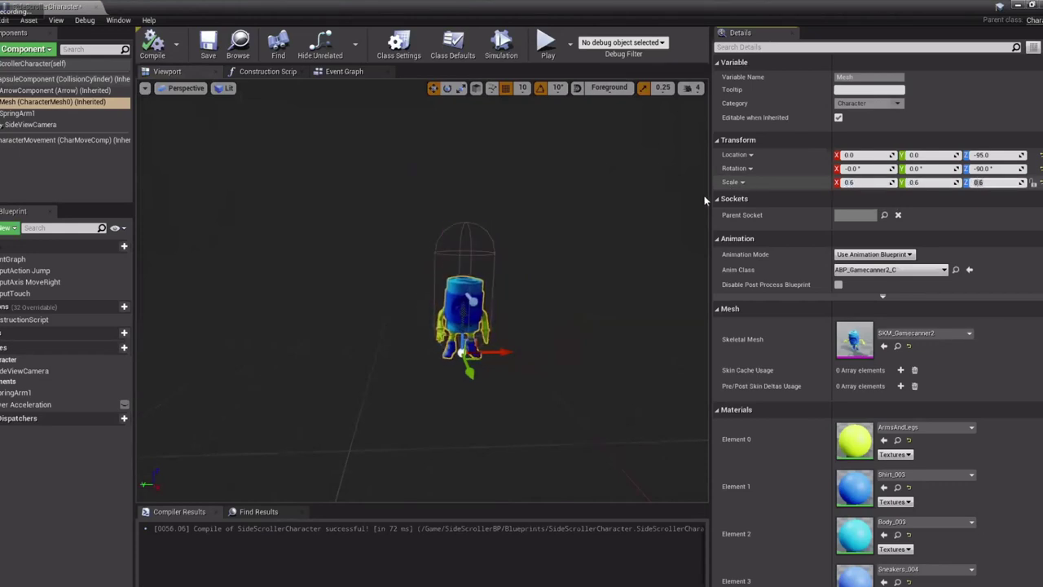
{"action": "left_click", "coordinate": [561, 291]}
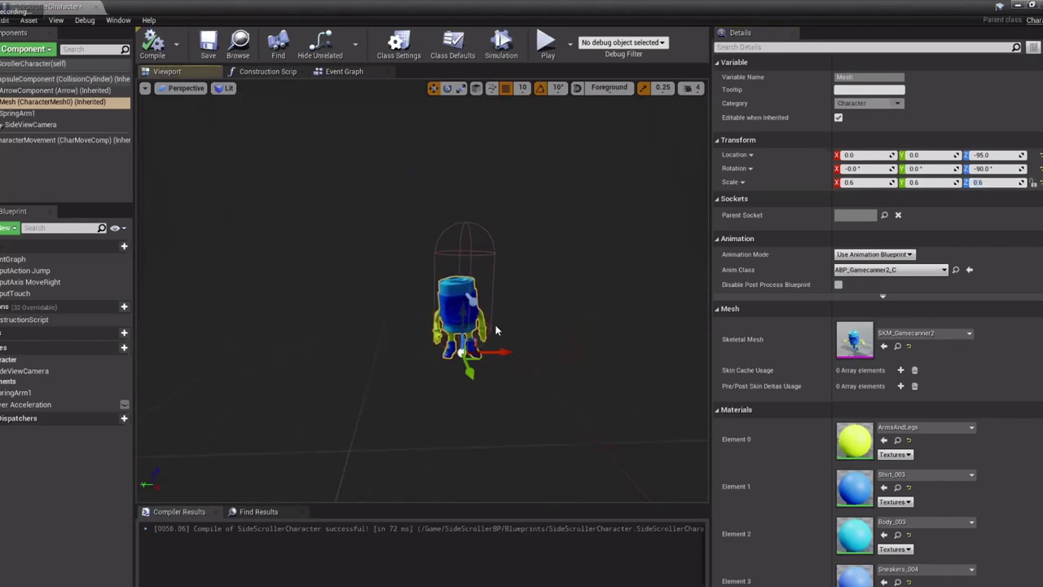
Shorten the collision capsule to a half height of about 58.9
{"action": "left_click", "coordinate": [461, 238]}
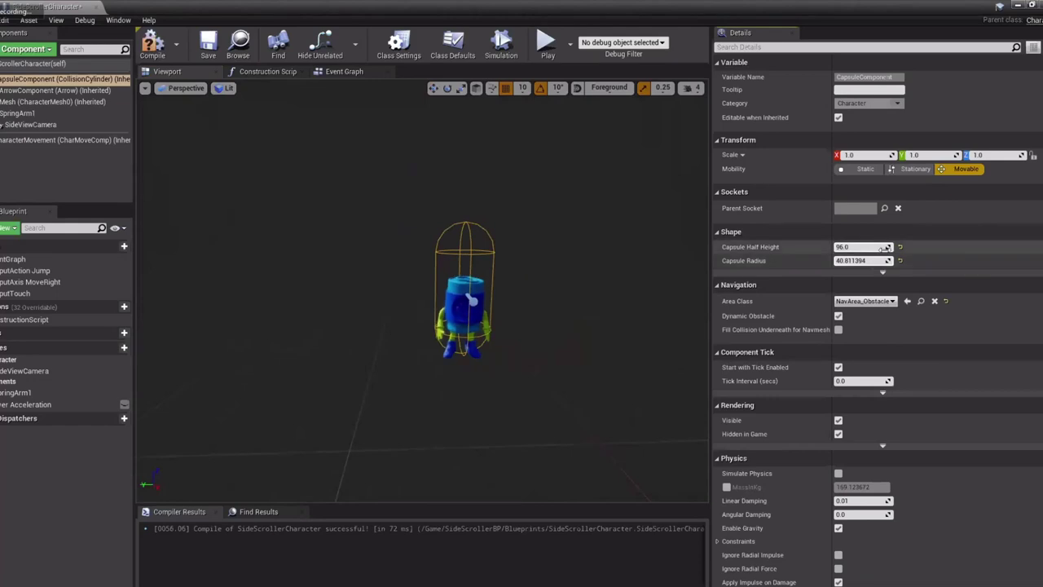
{"action": "left_click_drag", "start_coordinate": [863, 248], "coordinate": [851, 250]}
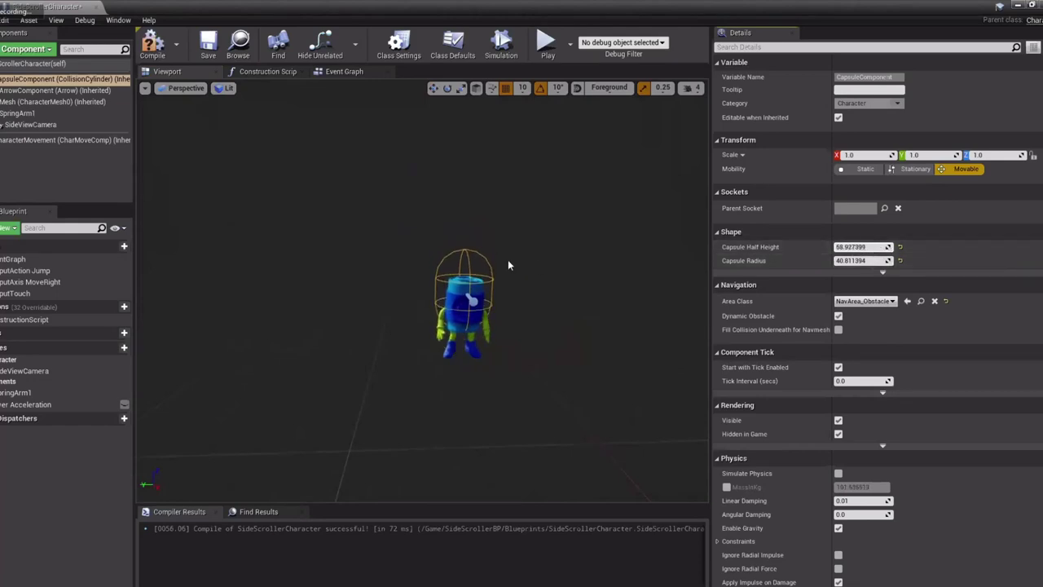
{"action": "left_click", "coordinate": [471, 262]}
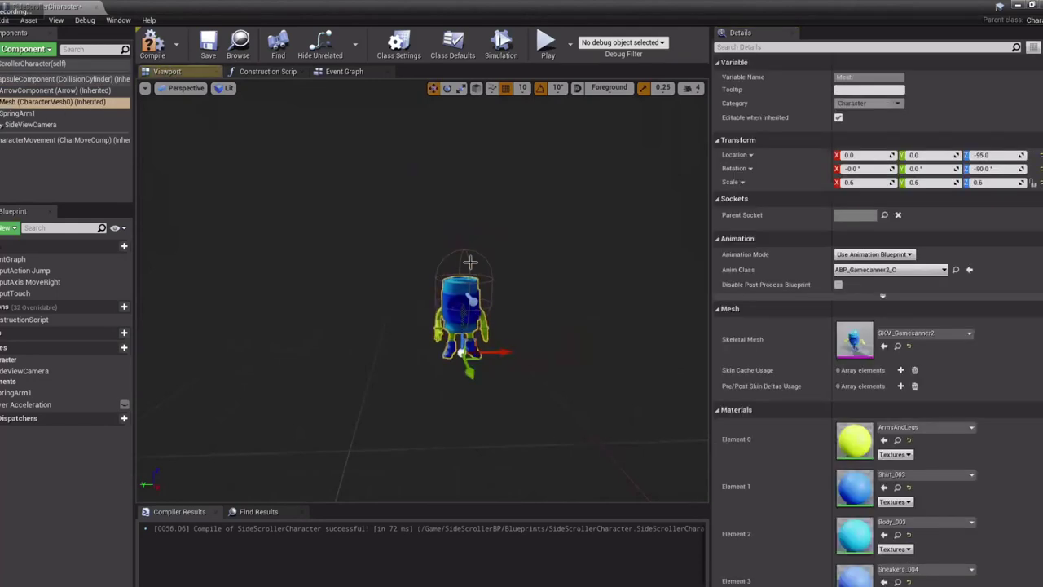
Raise the character mesh to a Z location of -55 so its feet line up with the capsule's base
{"action": "left_click", "coordinate": [489, 274]}
{"action": "right_click_drag", "start_coordinate": [459, 266], "coordinate": [551, 241]}
{"action": "left_click_drag", "start_coordinate": [551, 240], "coordinate": [618, 242]}
{"action": "scroll", "coordinate": [554, 242], "scroll_direction": "up", "scroll_amount": 5}
{"action": "scroll", "coordinate": [571, 253], "scroll_direction": "down", "scroll_amount": 5}
{"action": "scroll", "coordinate": [616, 241], "scroll_direction": "up", "scroll_amount": 3}
{"action": "scroll", "coordinate": [616, 247], "scroll_direction": "up", "scroll_amount": 1}
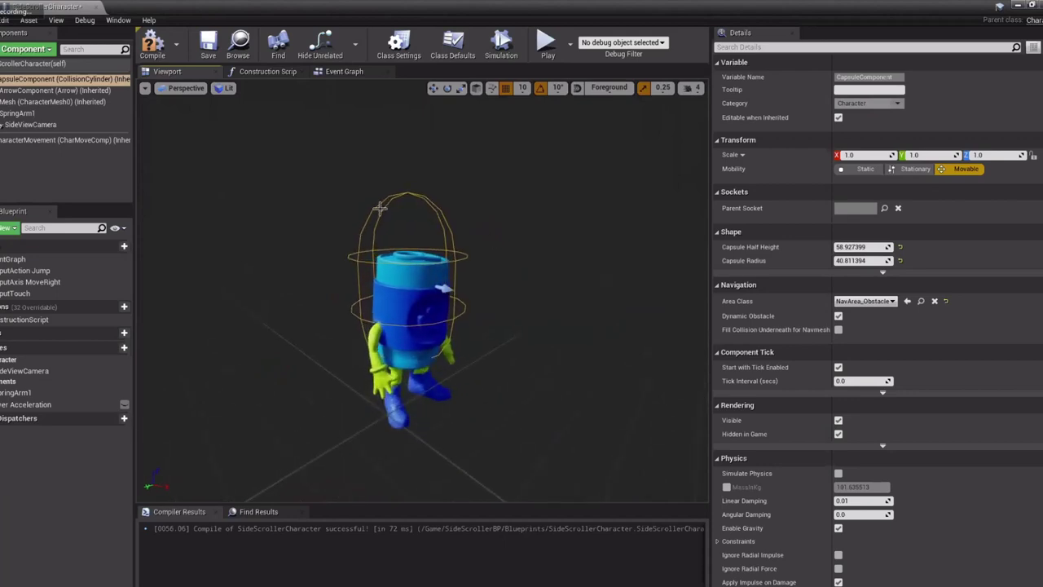
{"action": "left_click", "coordinate": [404, 361]}
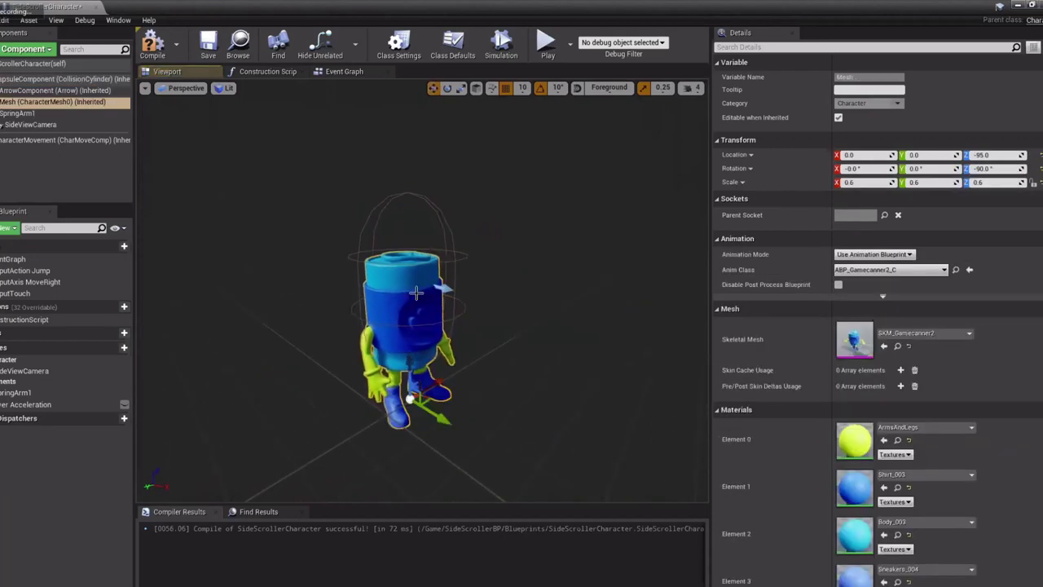
{"action": "left_click_drag", "start_coordinate": [404, 361], "coordinate": [404, 300]}
{"action": "left_click_drag", "start_coordinate": [506, 313], "coordinate": [527, 304], "text": "alt"}
{"action": "scroll", "coordinate": [368, 308], "scroll_direction": "up", "scroll_amount": 3}
{"action": "scroll", "coordinate": [368, 308], "scroll_direction": "up", "scroll_amount": 5}
{"action": "scroll", "coordinate": [397, 301], "scroll_direction": "down", "scroll_amount": 6}
{"action": "scroll", "coordinate": [527, 304], "scroll_direction": "up", "scroll_amount": 4}
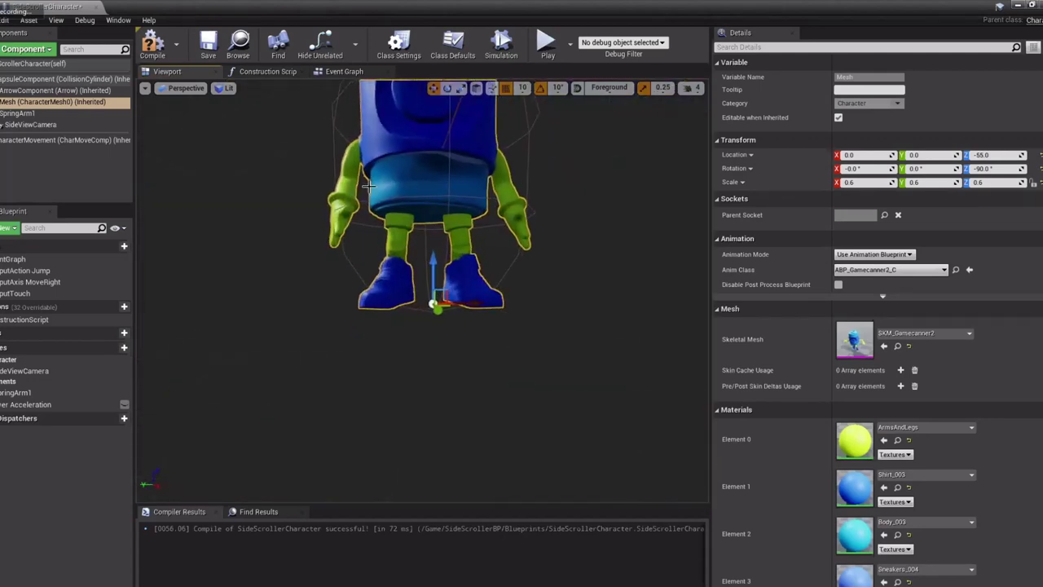
Compile and save the SideScrollerCharacter blueprint
{"action": "left_click", "coordinate": [153, 49]}
{"action": "left_click", "coordinate": [206, 47]}
{"action": "left_click_drag", "start_coordinate": [522, 255], "coordinate": [565, 282], "text": "alt"}
{"action": "scroll", "coordinate": [564, 277], "scroll_direction": "down", "scroll_amount": 5}
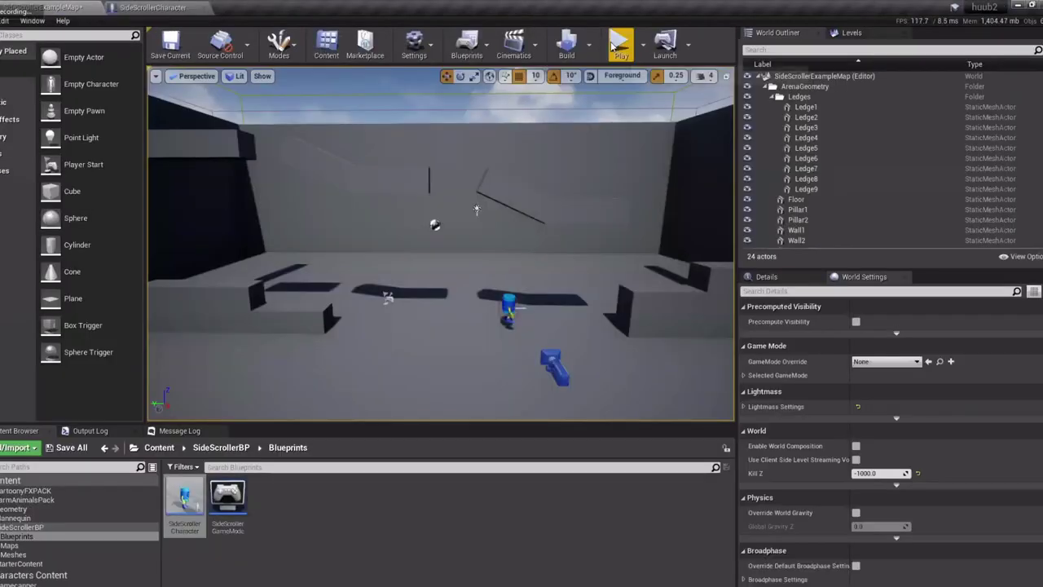
Play-test the new character in the level by running both ways and jumping, and end the play session
{"action": "left_click", "coordinate": [613, 46]}
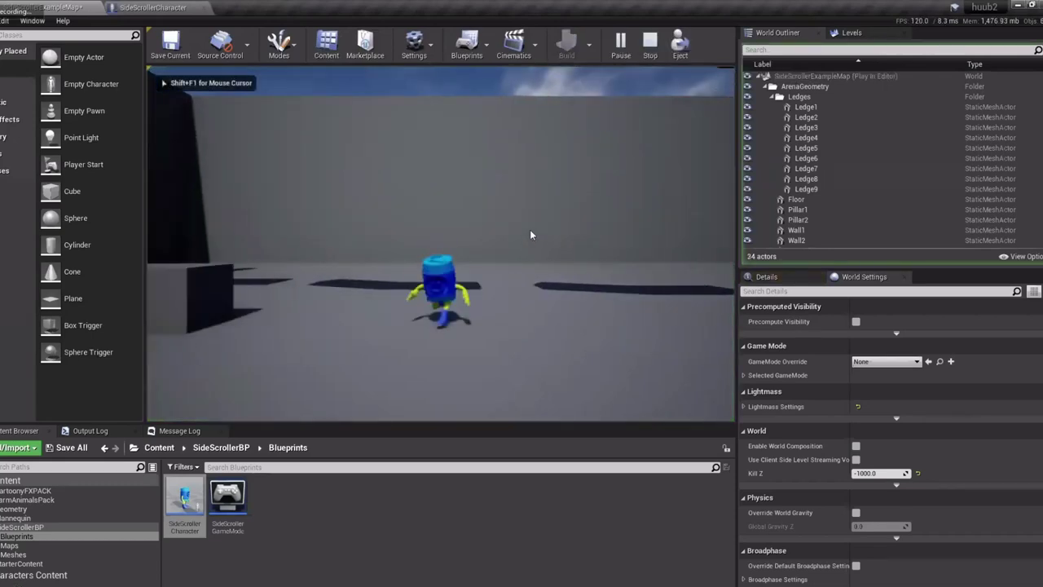
{"action": "key", "text": "d"}
{"action": "key", "text": "space"}
{"action": "key", "text": "a"}
{"action": "key", "text": "space"}
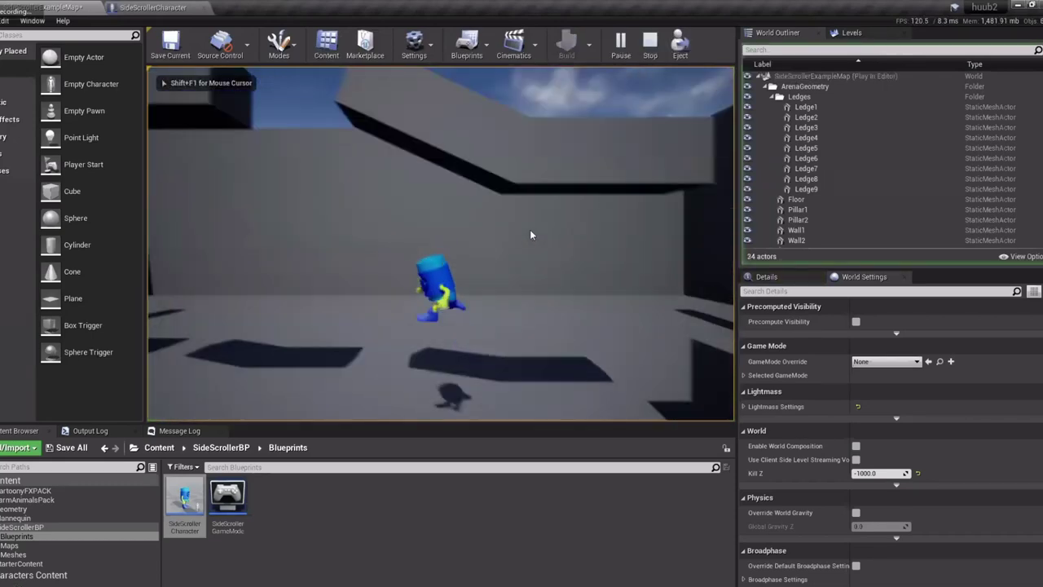
{"action": "key", "text": "Escape"}
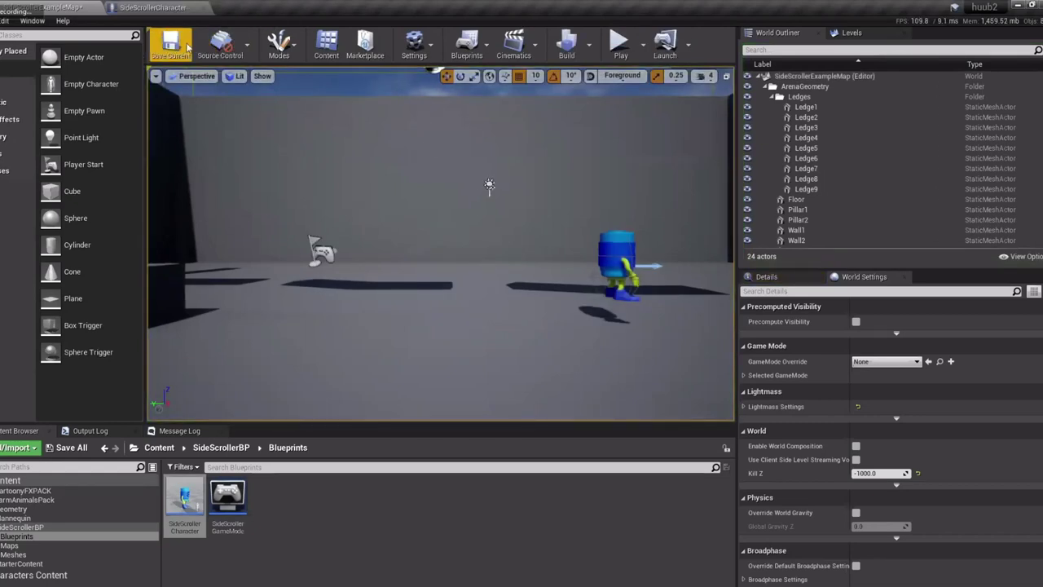
Browse the CartoonyFXPACK folder and the Chicken Animations folder inside FarmAnimalsPack
{"action": "mouse_move", "coordinate": [507, 279]}
{"action": "right_mouse_down"}
{"action": "mouse_move", "coordinate": [487, 285]}
{"action": "mouse_move", "coordinate": [449, 330]}
{"action": "mouse_move", "coordinate": [487, 282]}
{"action": "right_mouse_up"}
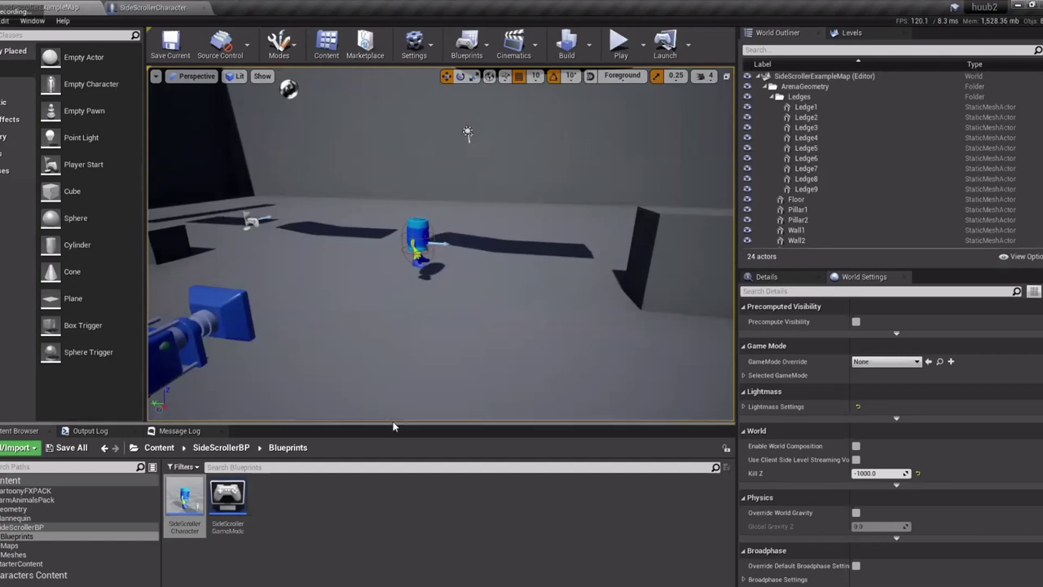
{"action": "left_click", "coordinate": [32, 481]}
{"action": "left_click", "coordinate": [33, 490]}
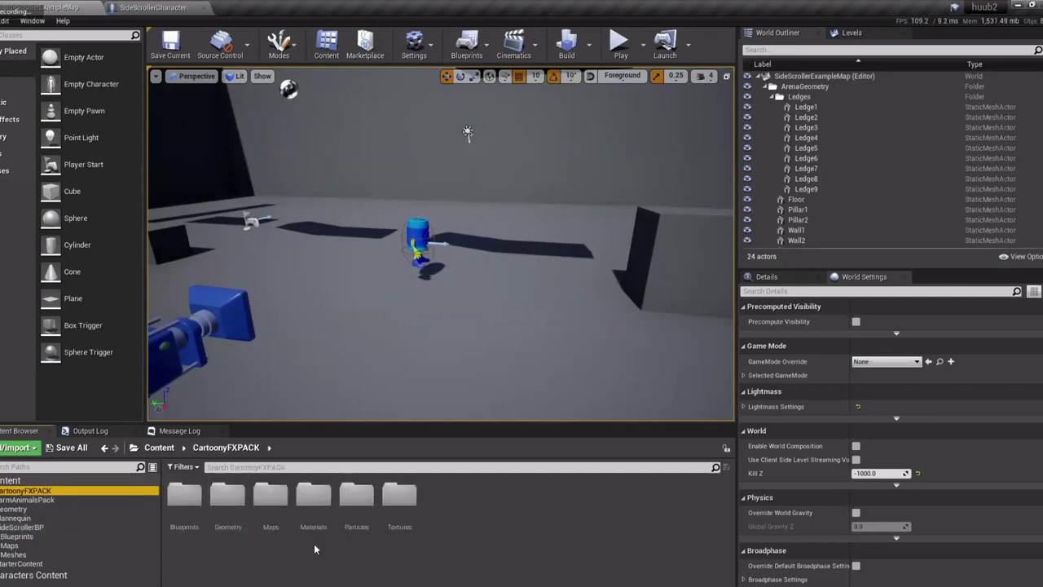
{"action": "left_click", "coordinate": [59, 502]}
{"action": "double_click", "coordinate": [184, 495]}
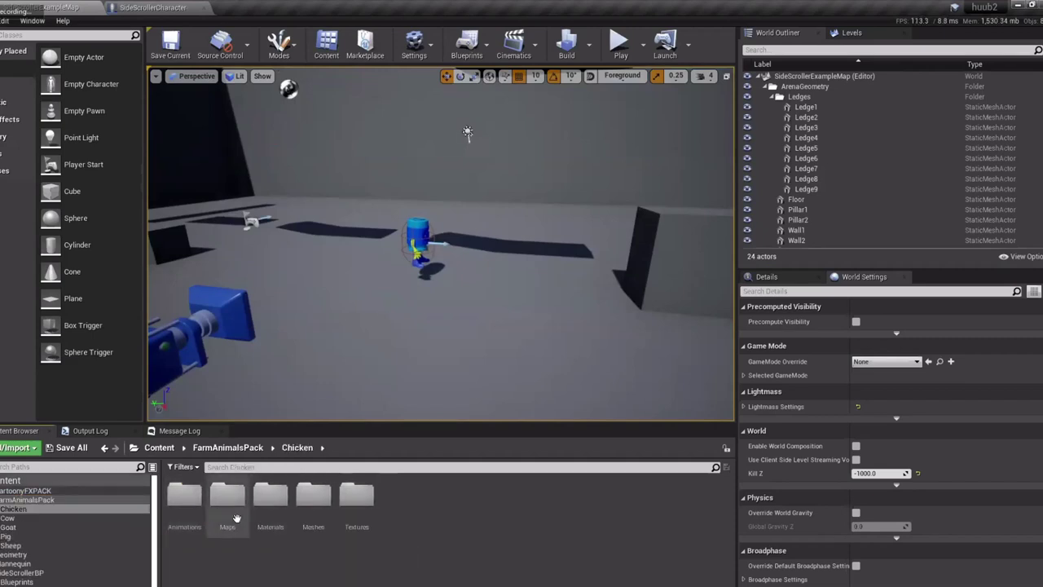
{"action": "double_click", "coordinate": [195, 515]}
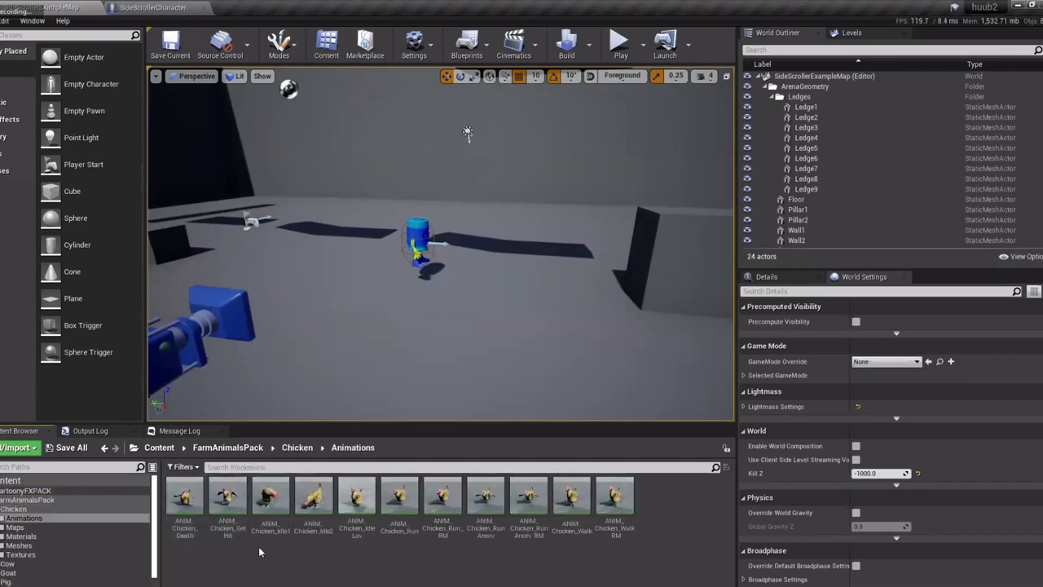
Preview the ANIM_Chicken_Idle2 animation from a side angle and return to the level
{"action": "left_click", "coordinate": [313, 502]}
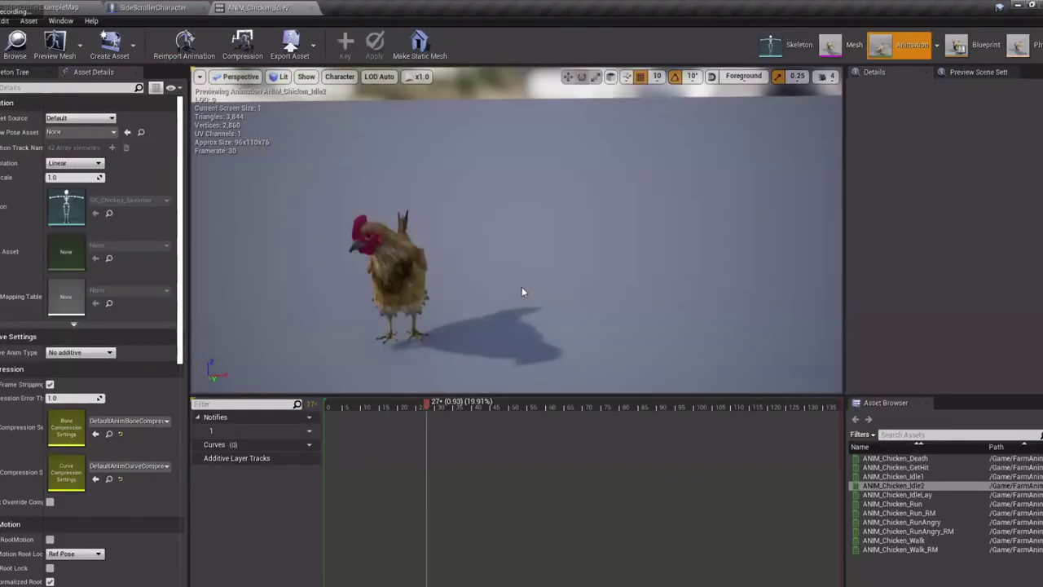
{"action": "left_click_drag", "start_coordinate": [478, 291], "coordinate": [364, 276]}
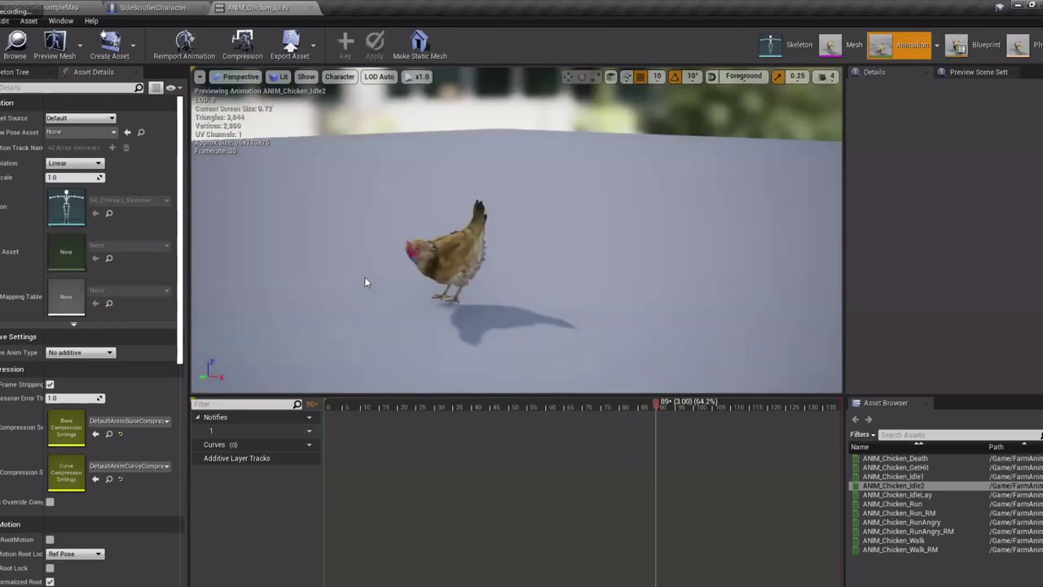
{"action": "left_click", "coordinate": [51, 6]}
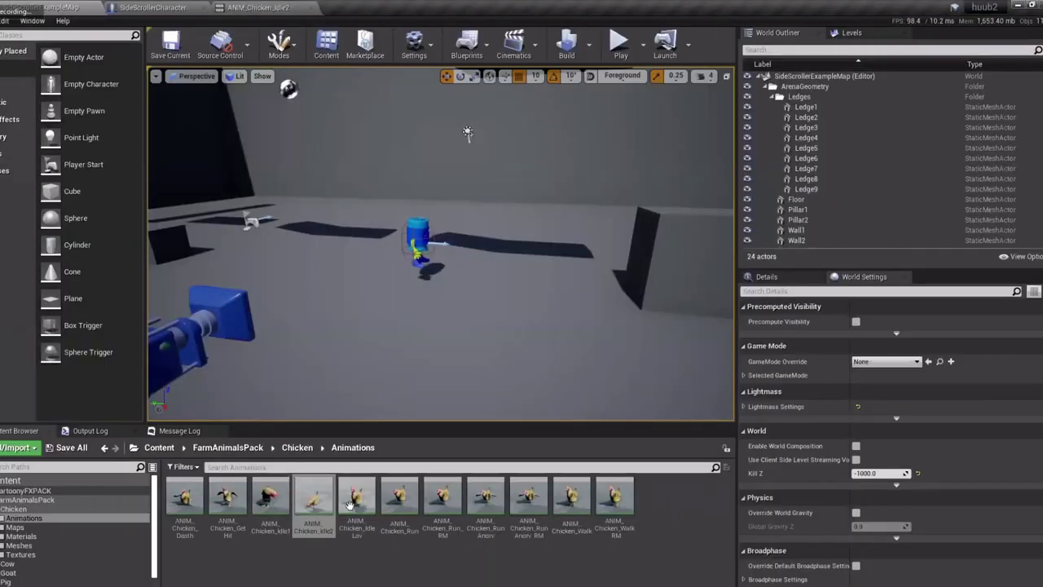
Create a blueprint class with Character as its parent in the root Content folder and name it BP_Chicken
{"action": "left_click", "coordinate": [37, 508]}
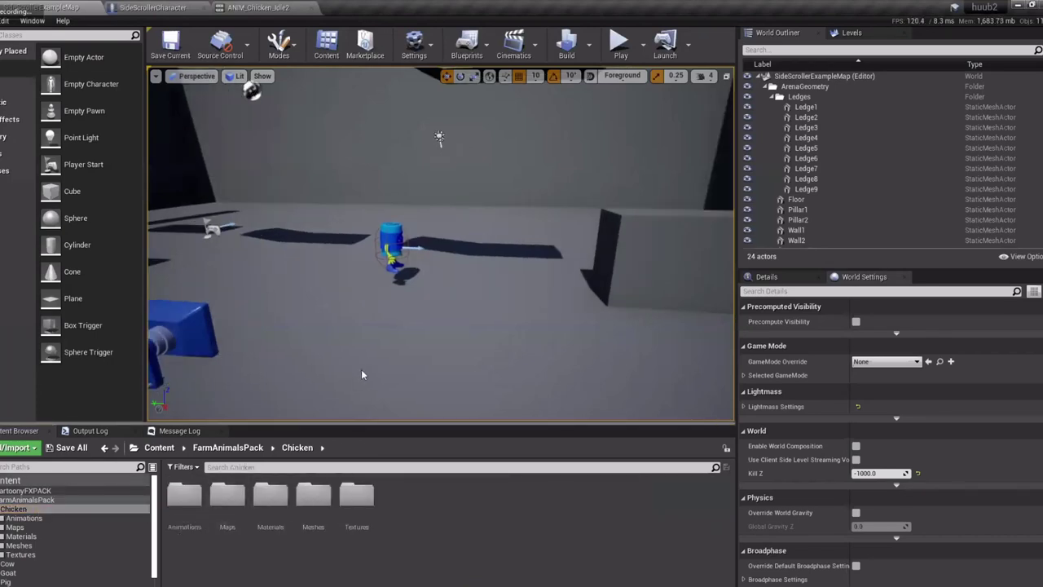
{"action": "left_click", "coordinate": [22, 482]}
{"action": "right_click", "coordinate": [415, 510]}
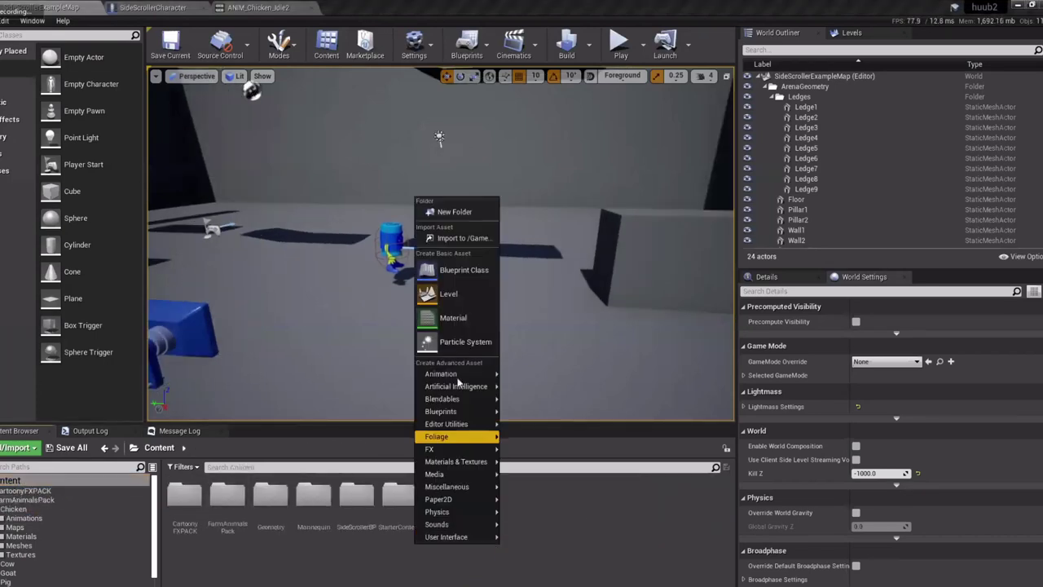
{"action": "left_click", "coordinate": [455, 277]}
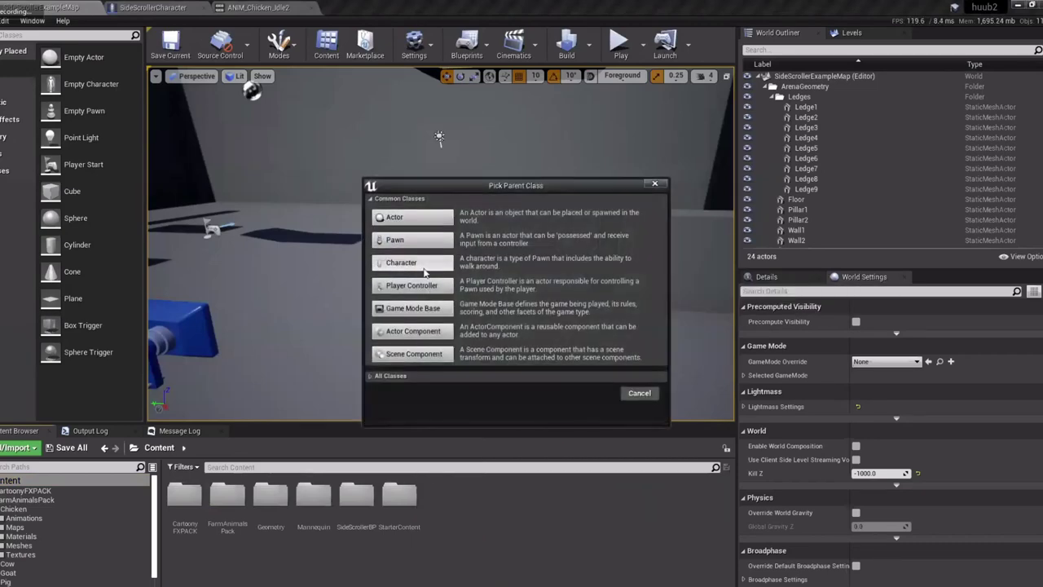
{"action": "left_click", "coordinate": [438, 290]}
{"action": "type", "text": "BP_"}
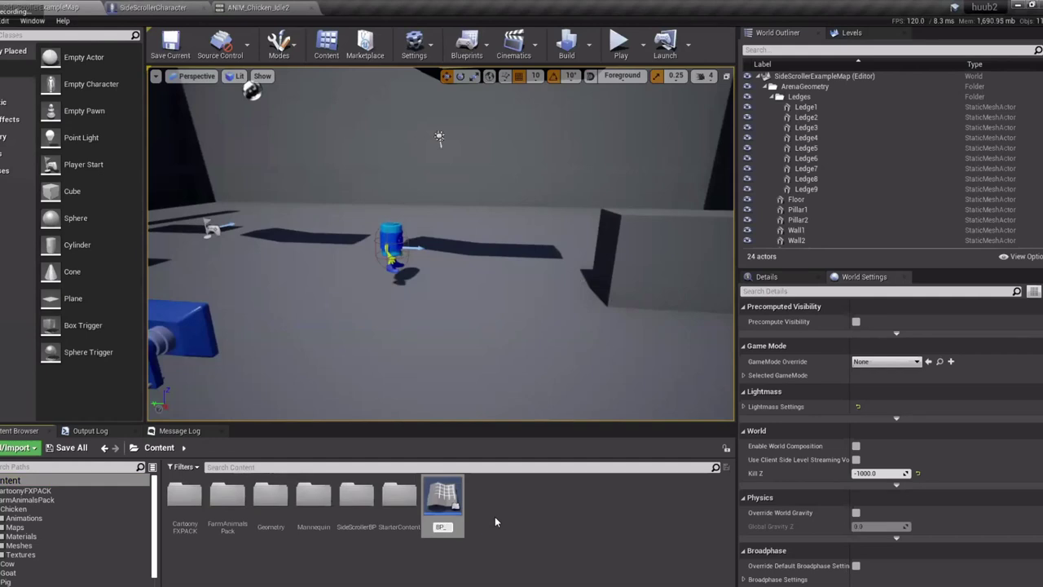
{"action": "type", "text": "Chicken"}
{"action": "key", "text": "Return"}
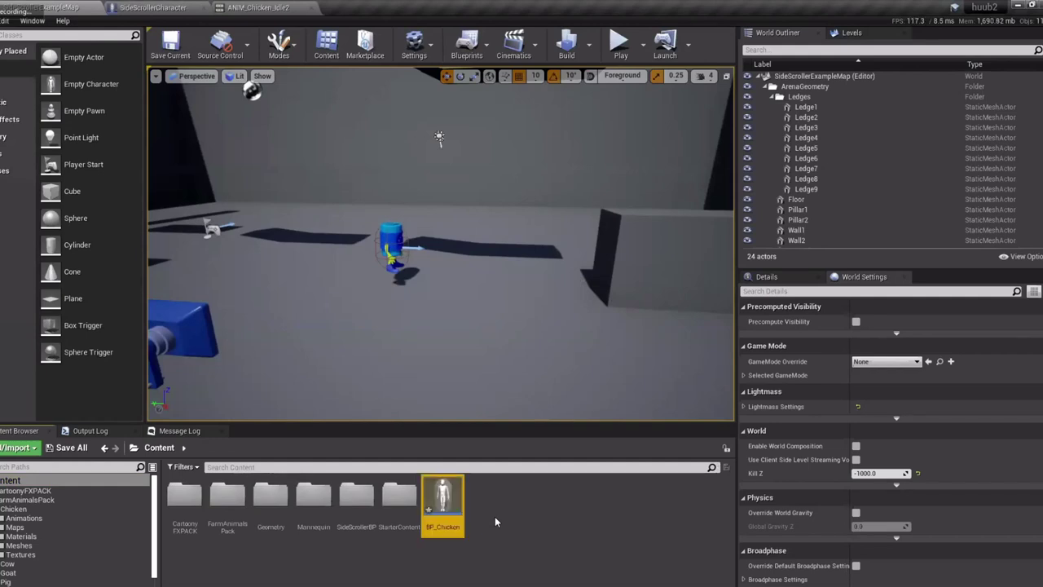
Open BP_Chicken, assign SK_Chicken as the skeletal mesh, and set the mesh's Z rotation to -90 degrees
{"action": "key", "text": "Return"}
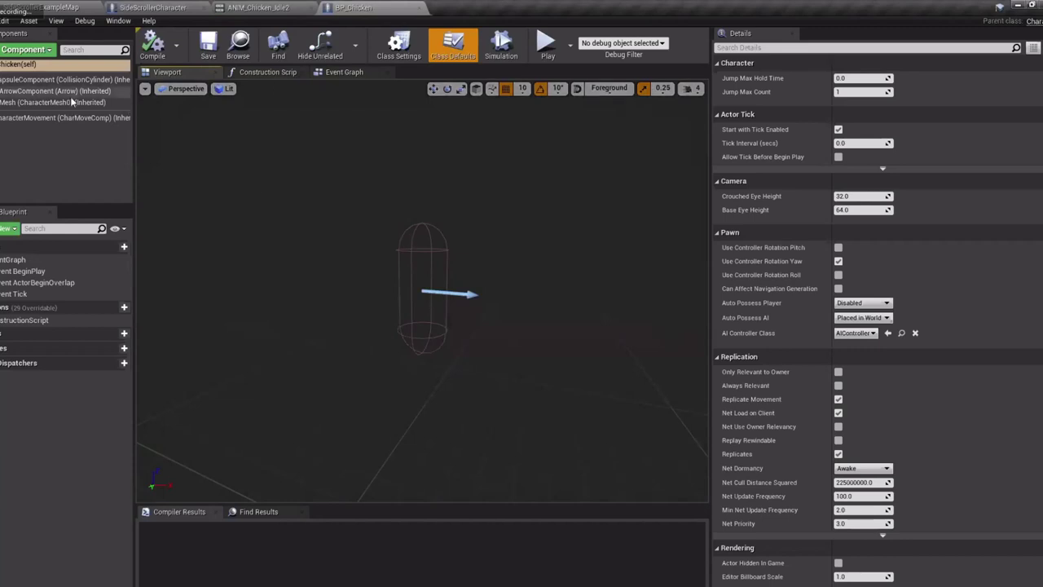
{"action": "left_click", "coordinate": [44, 102]}
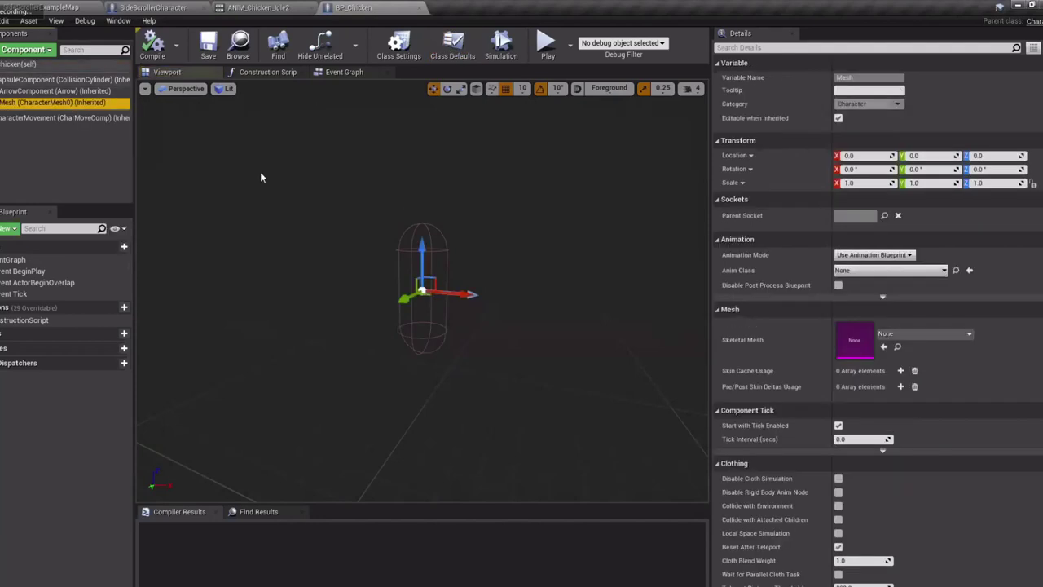
{"action": "left_click", "coordinate": [935, 334]}
{"action": "left_click", "coordinate": [936, 420]}
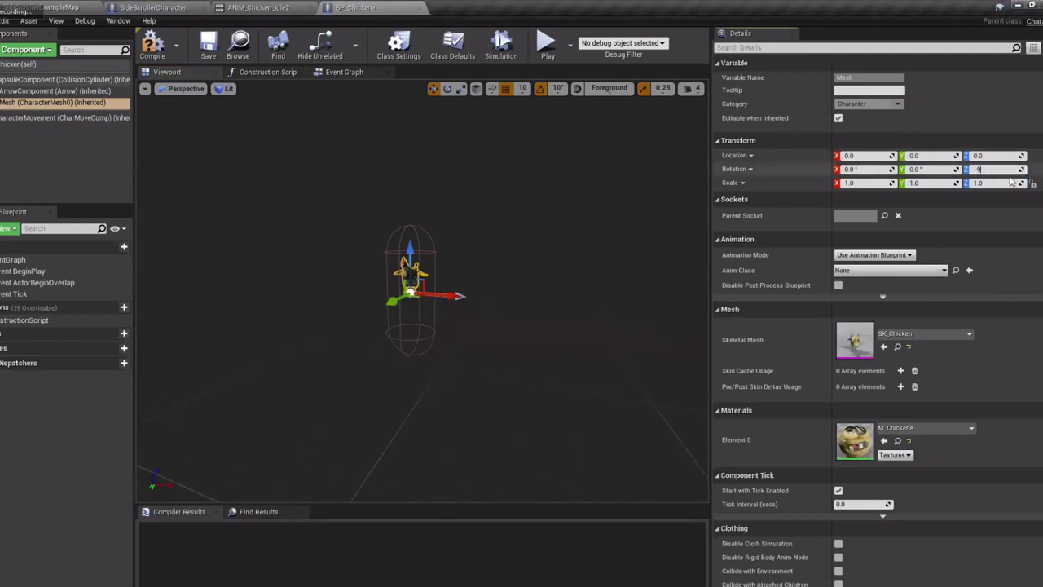
{"action": "key", "text": "Return"}
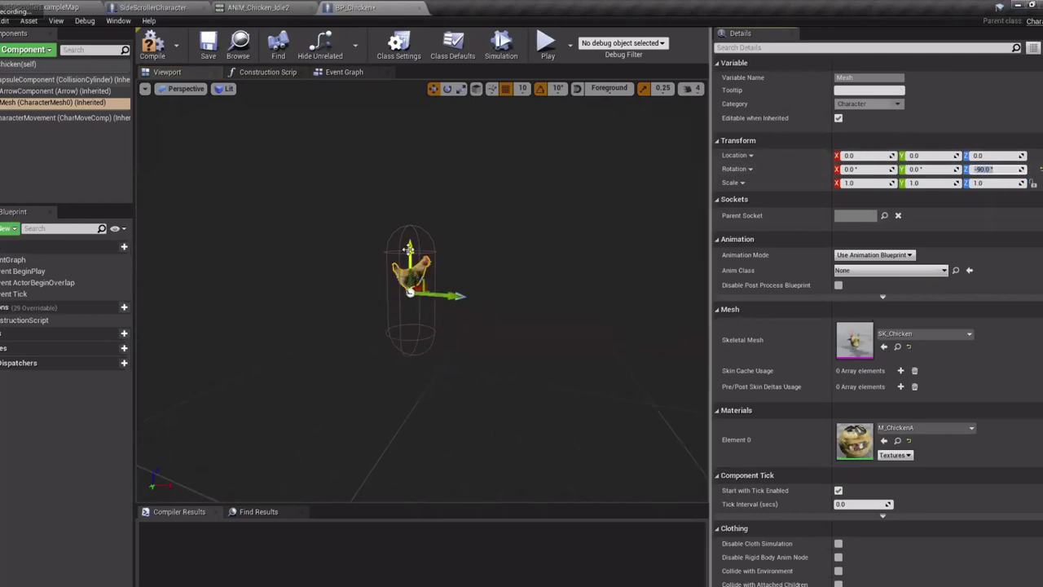
Lower the chicken mesh to a Z location of -50 and reduce the capsule's half height to 34
{"action": "left_click_drag", "start_coordinate": [409, 249], "coordinate": [410, 291]}
{"action": "left_click", "coordinate": [418, 227]}
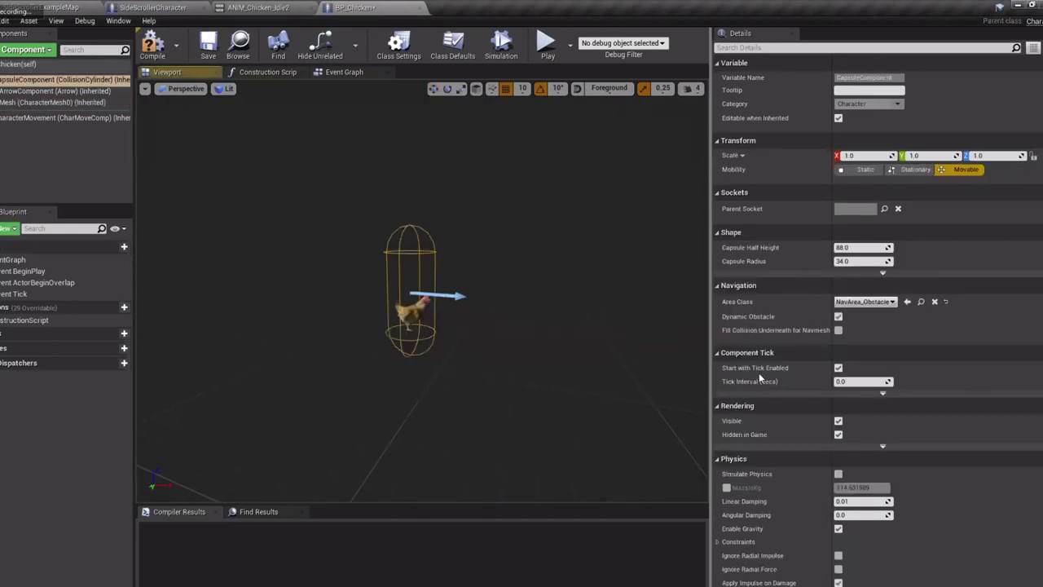
{"action": "left_click_drag", "start_coordinate": [860, 247], "coordinate": [809, 251]}
Raise the chicken mesh to a Z location of -30 and set the capsule radius to 25
{"action": "left_click", "coordinate": [403, 315]}
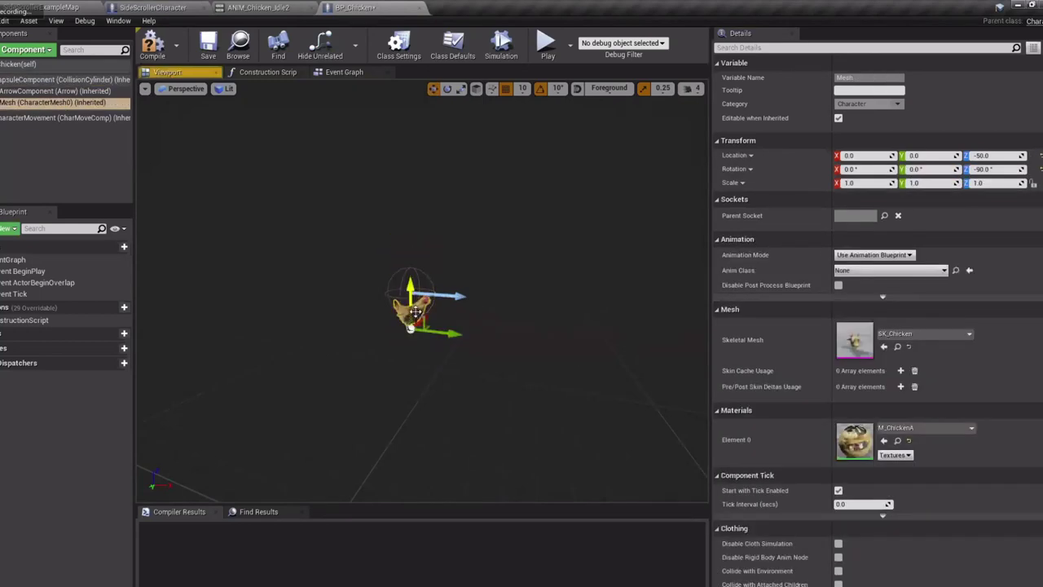
{"action": "left_click_drag", "start_coordinate": [410, 287], "coordinate": [408, 269]}
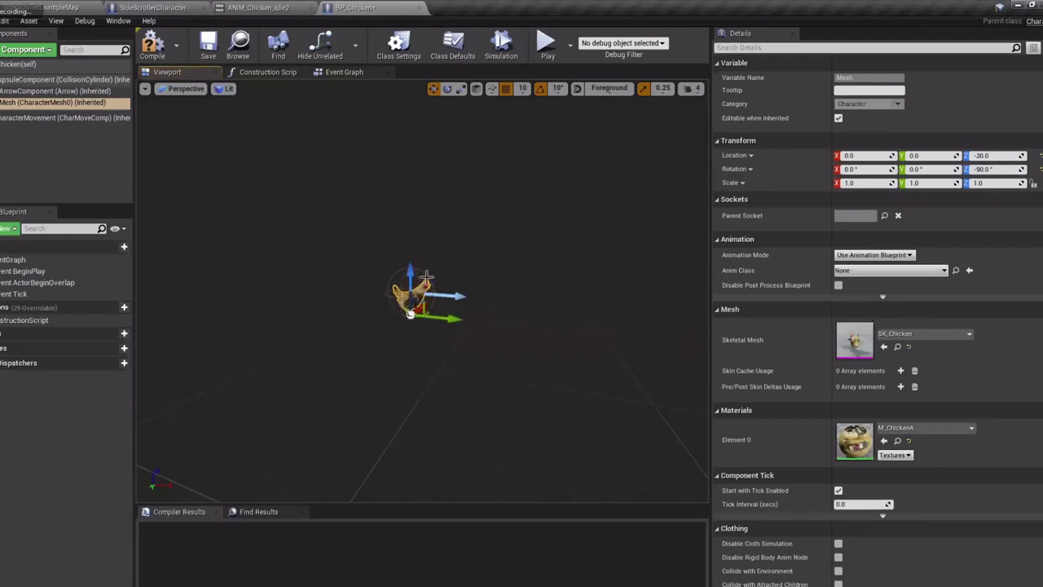
{"action": "left_click", "coordinate": [427, 278]}
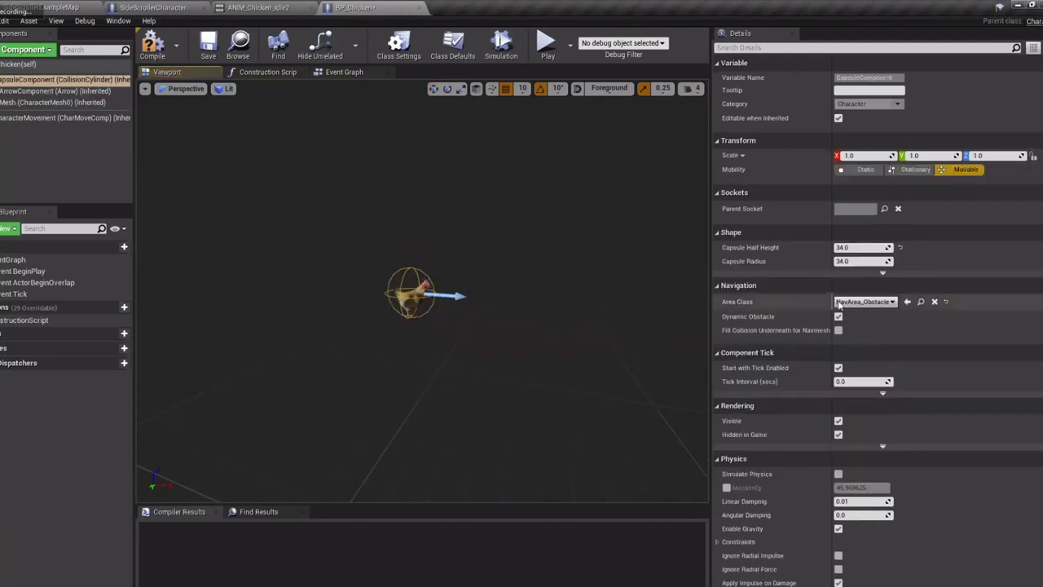
{"action": "left_click", "coordinate": [869, 248]}
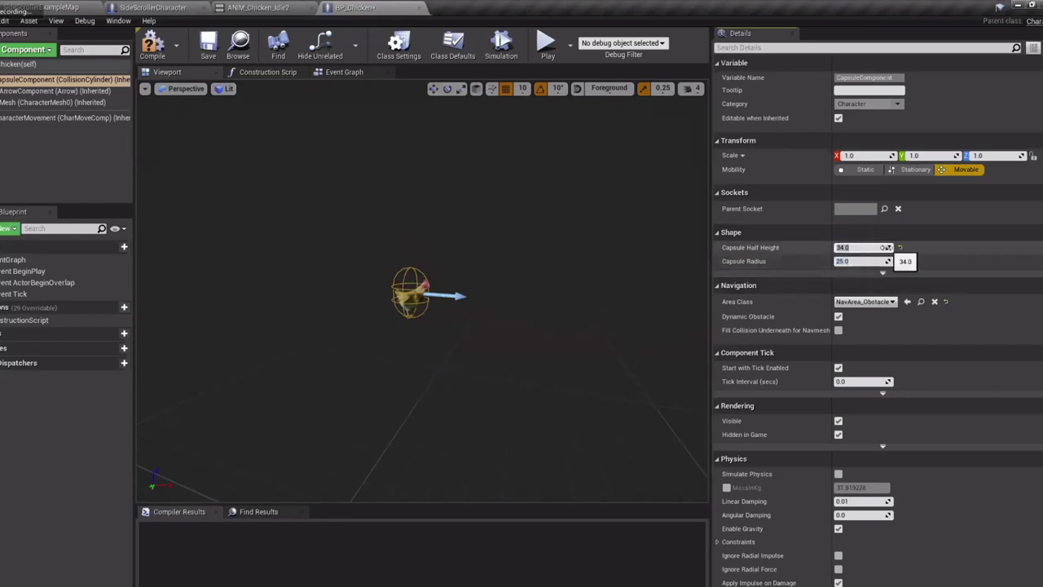
Set the chicken mesh's Z location to -25 so its feet meet the capsule's base, and compile the blueprint
{"action": "left_click", "coordinate": [427, 286]}
{"action": "key", "text": "f"}
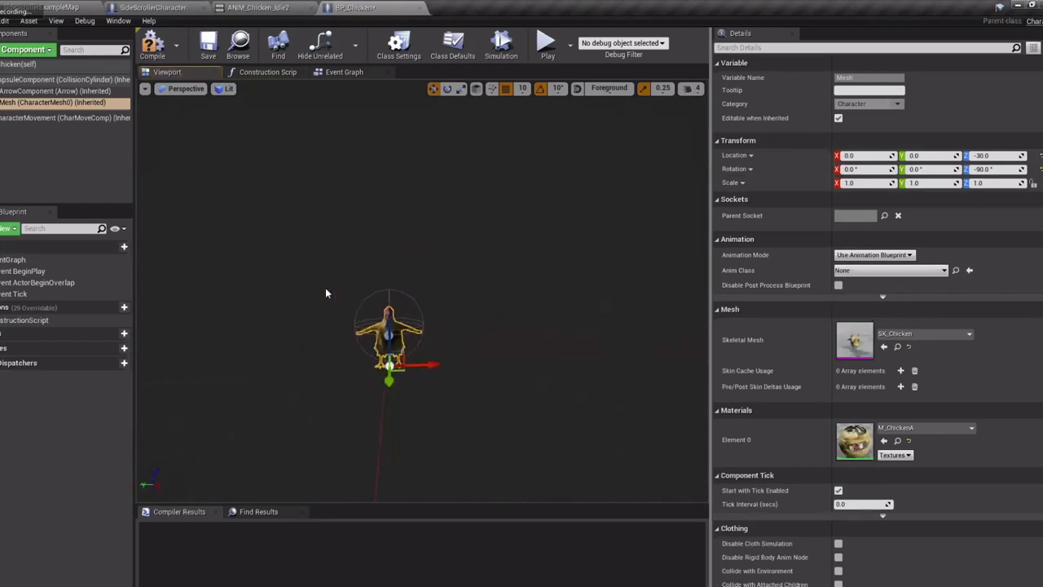
{"action": "left_click_drag", "start_coordinate": [318, 305], "coordinate": [427, 315], "text": "alt"}
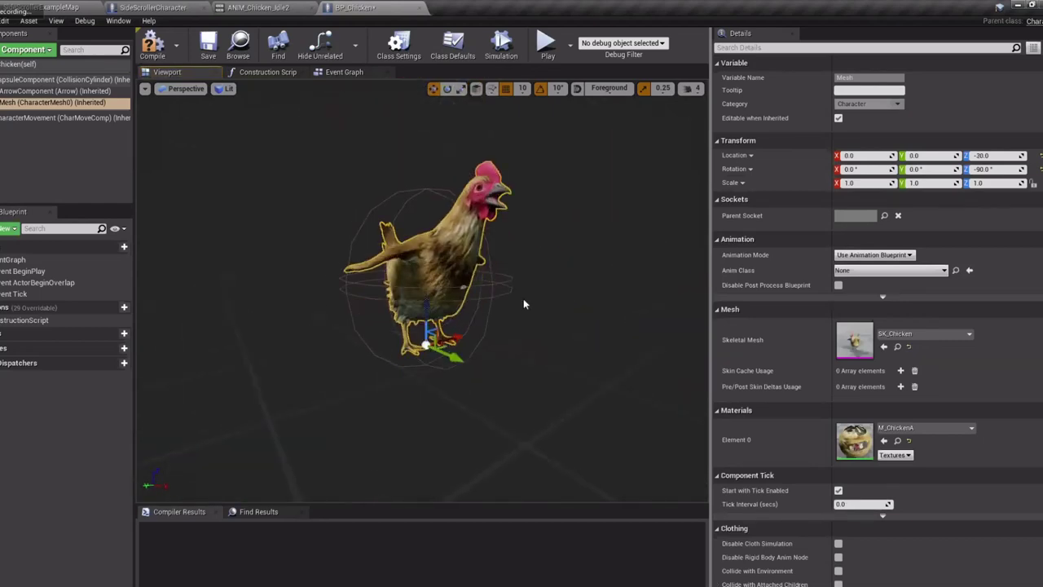
{"action": "type", "text": "25"}
{"action": "key", "text": "Return"}
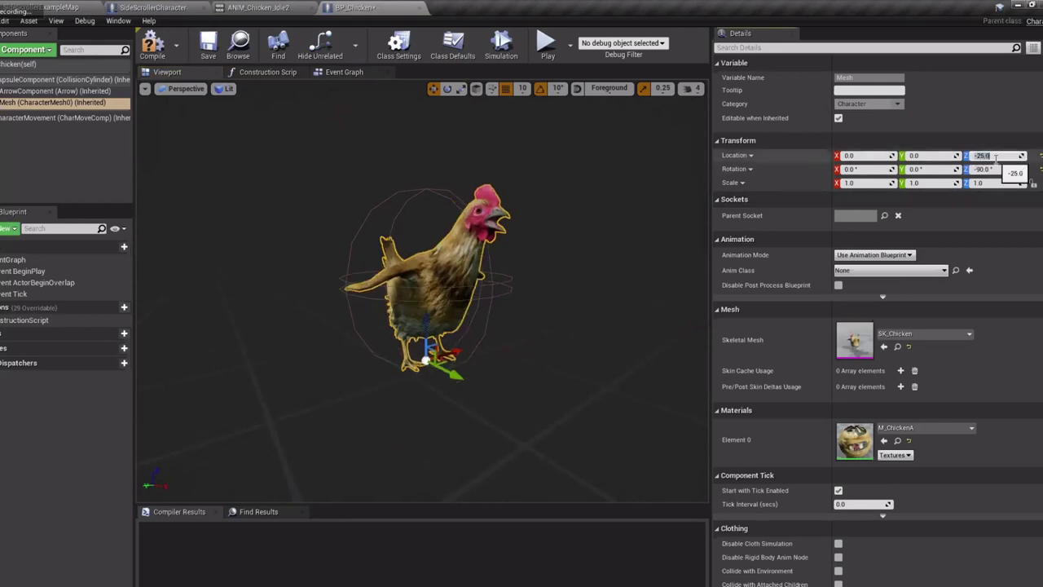
{"action": "left_click", "coordinate": [153, 45]}
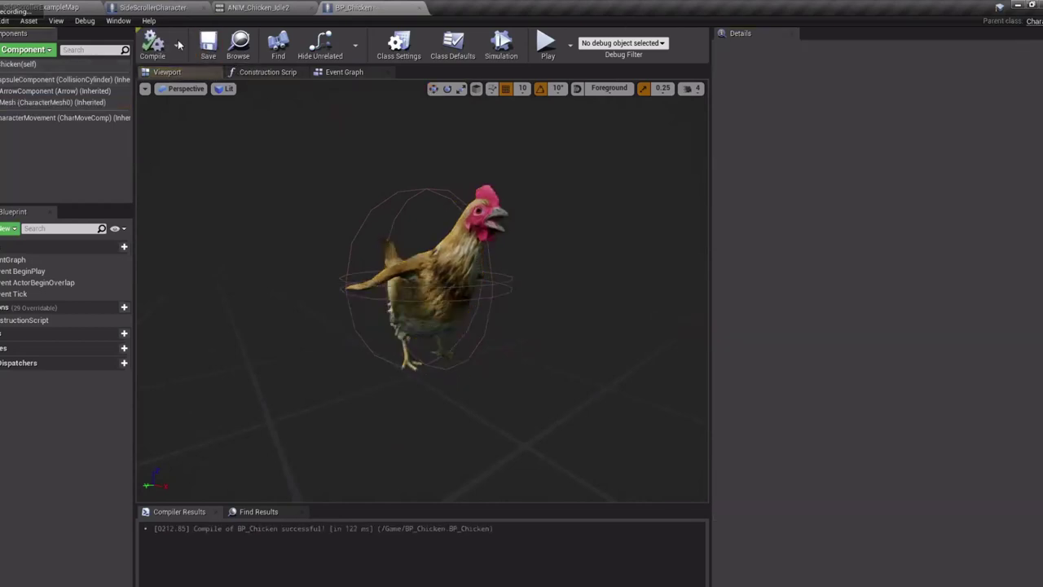
Place a BP_Chicken instance on the level floor, a short distance in front of the player character
{"action": "left_click", "coordinate": [71, 6]}
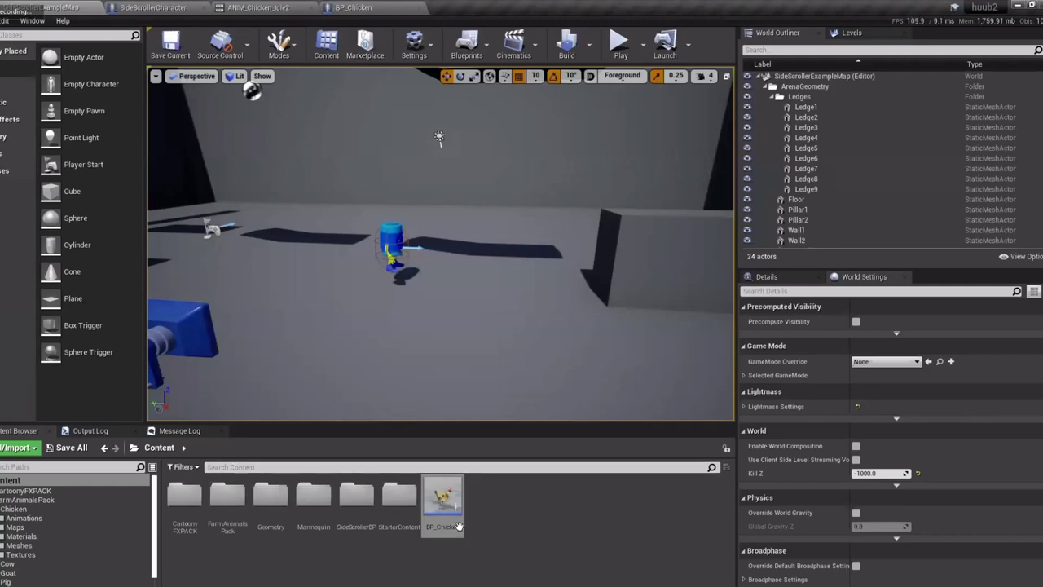
{"action": "left_click_drag", "start_coordinate": [511, 297], "coordinate": [511, 297]}
{"action": "key", "text": "f"}
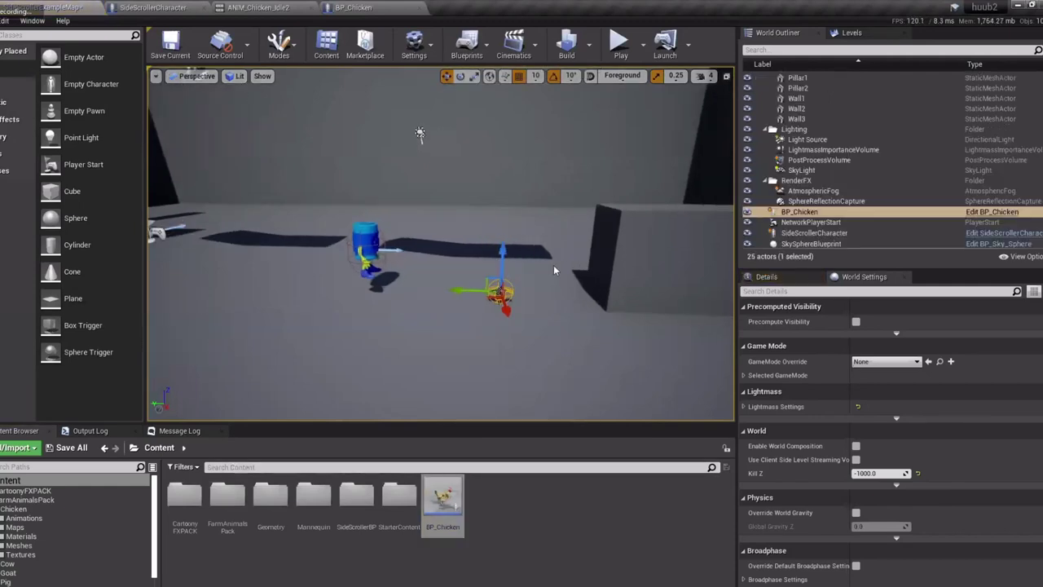
{"action": "right_click_drag", "start_coordinate": [625, 241], "coordinate": [659, 235]}
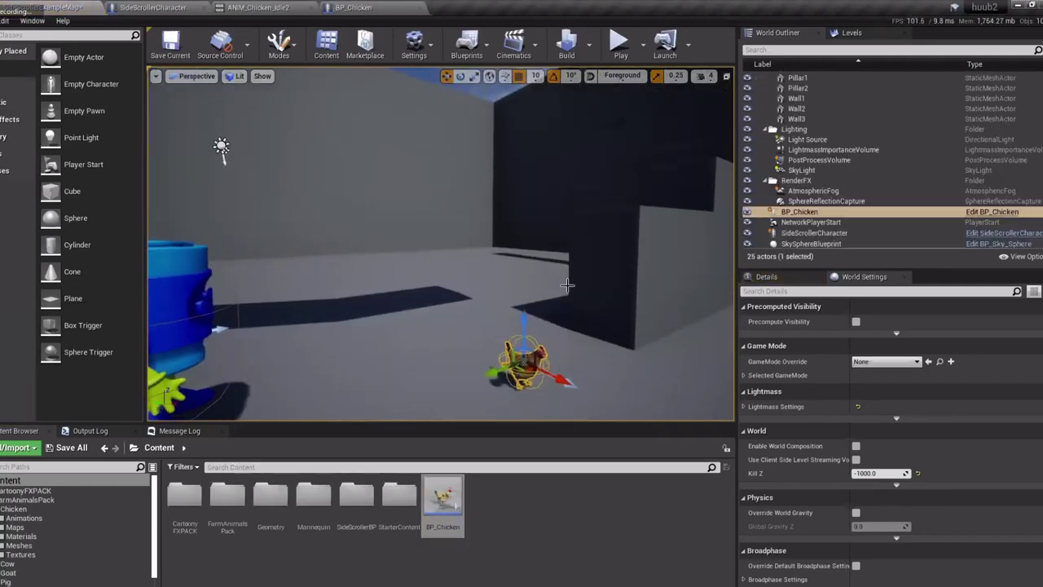
Match the placed chicken's X location to the SideScrollerCharacter's 1199.997437 and set its Z rotation to 90 degrees
{"action": "left_click", "coordinate": [178, 292]}
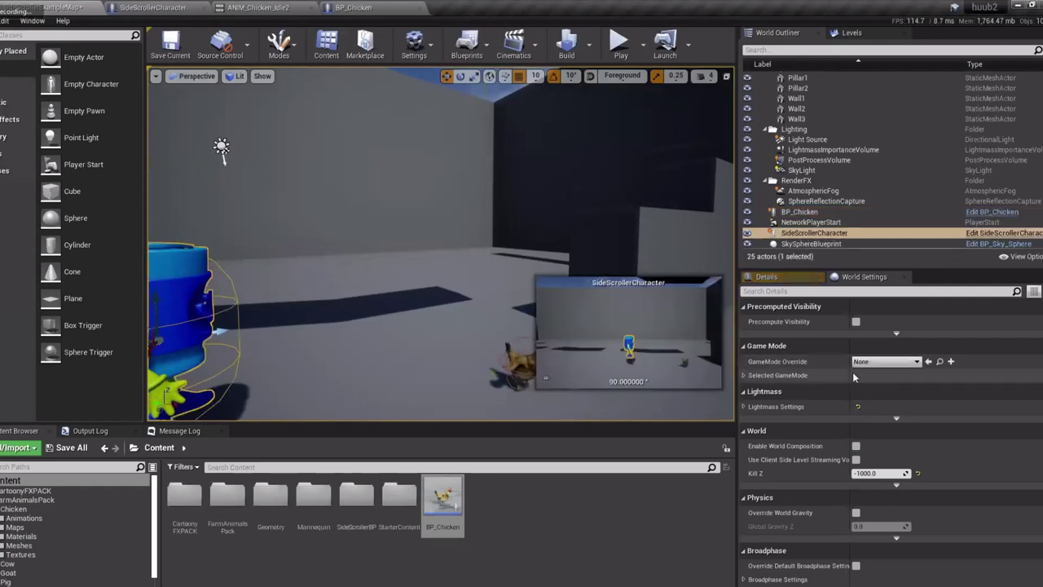
{"action": "left_click", "coordinate": [765, 278]}
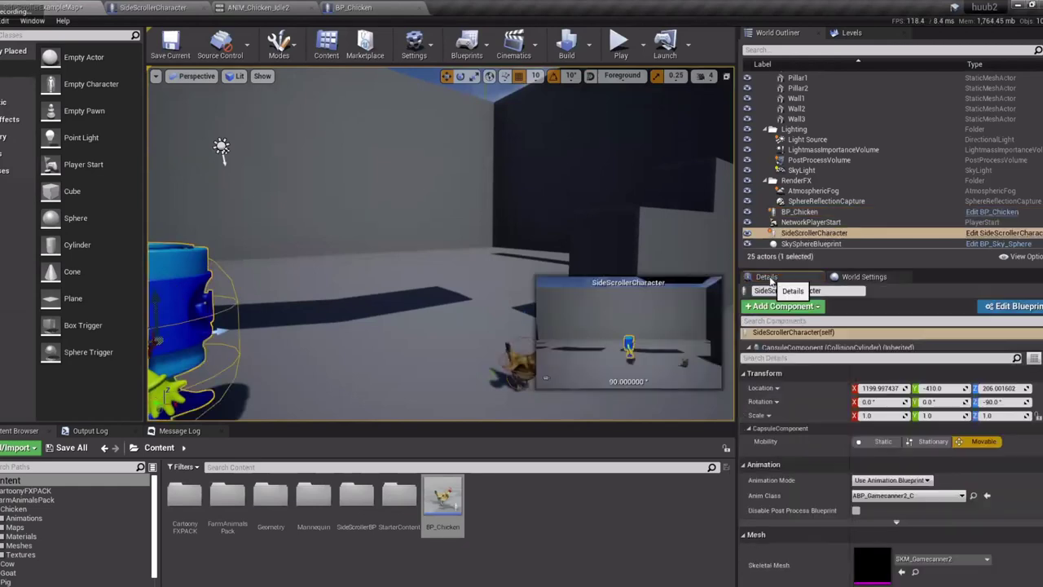
{"action": "left_click", "coordinate": [515, 367]}
{"action": "key", "text": "ctrl+z"}
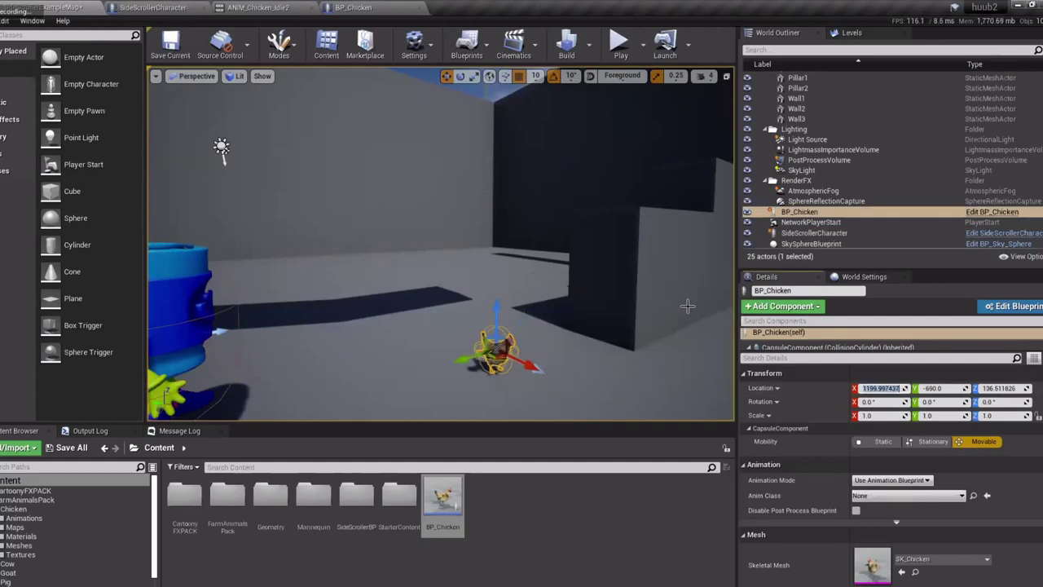
{"action": "mouse_move", "coordinate": [554, 309]}
{"action": "right_mouse_down"}
{"action": "mouse_move", "coordinate": [651, 319]}
{"action": "mouse_move", "coordinate": [669, 349]}
{"action": "mouse_move", "coordinate": [539, 343]}
{"action": "mouse_move", "coordinate": [556, 313]}
{"action": "right_mouse_up"}
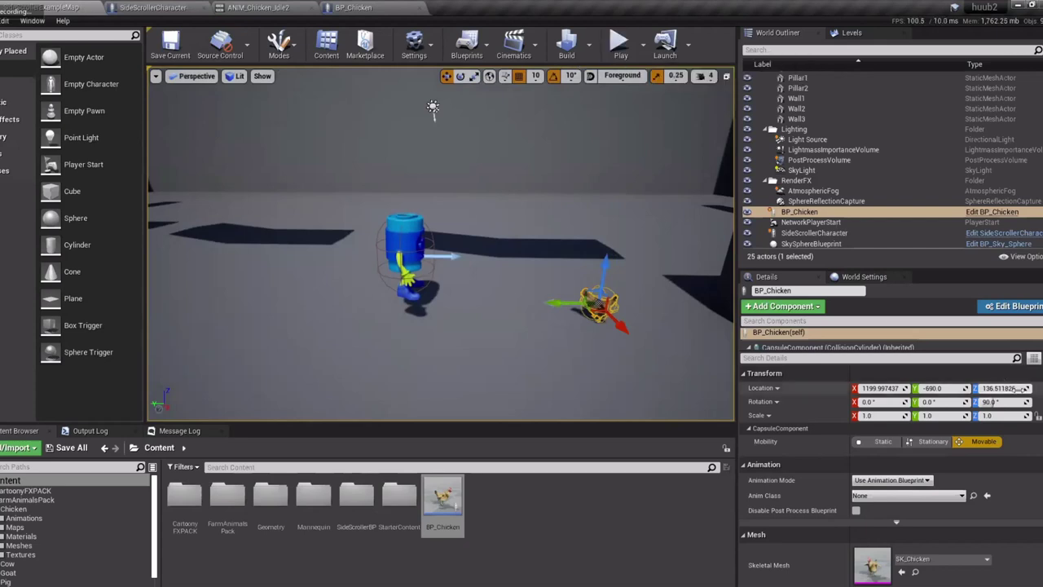
Play-test the level with the chicken by running both ways and jumping, and end the play session
{"action": "left_click", "coordinate": [620, 42]}
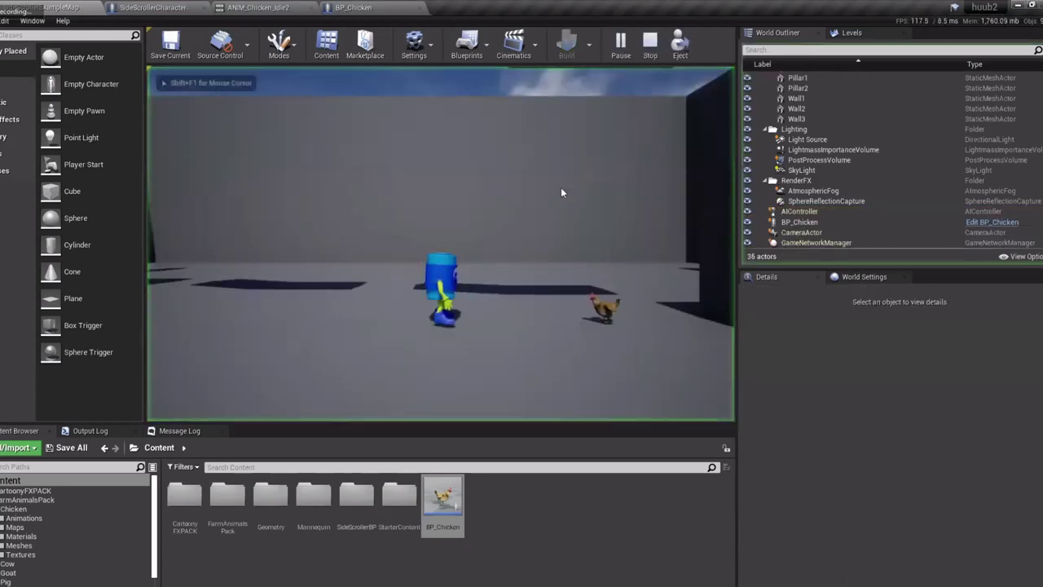
{"action": "key", "text": "d"}
{"action": "key", "text": "space"}
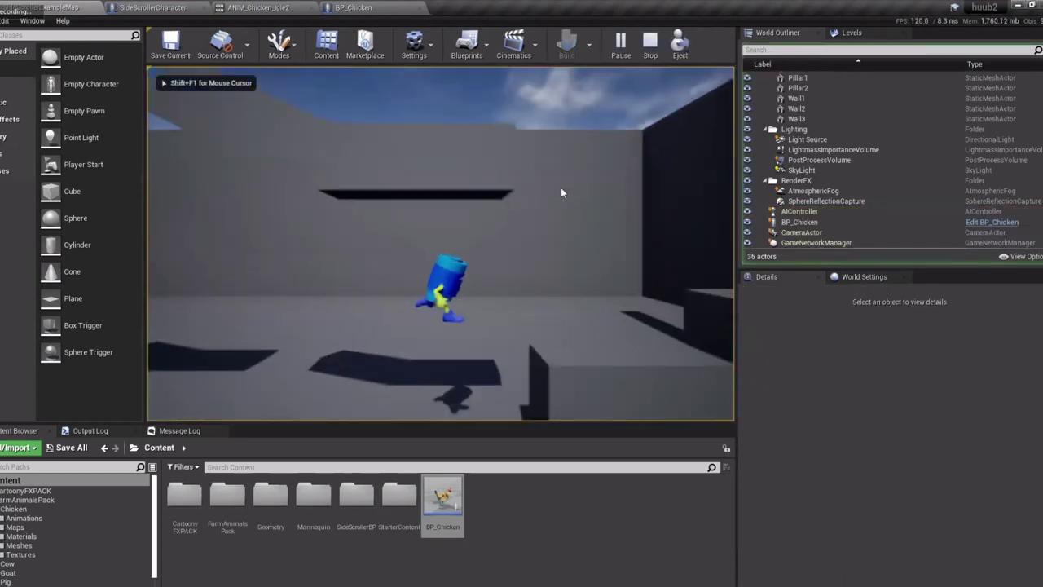
{"action": "key", "text": "space"}
{"action": "key", "text": "a"}
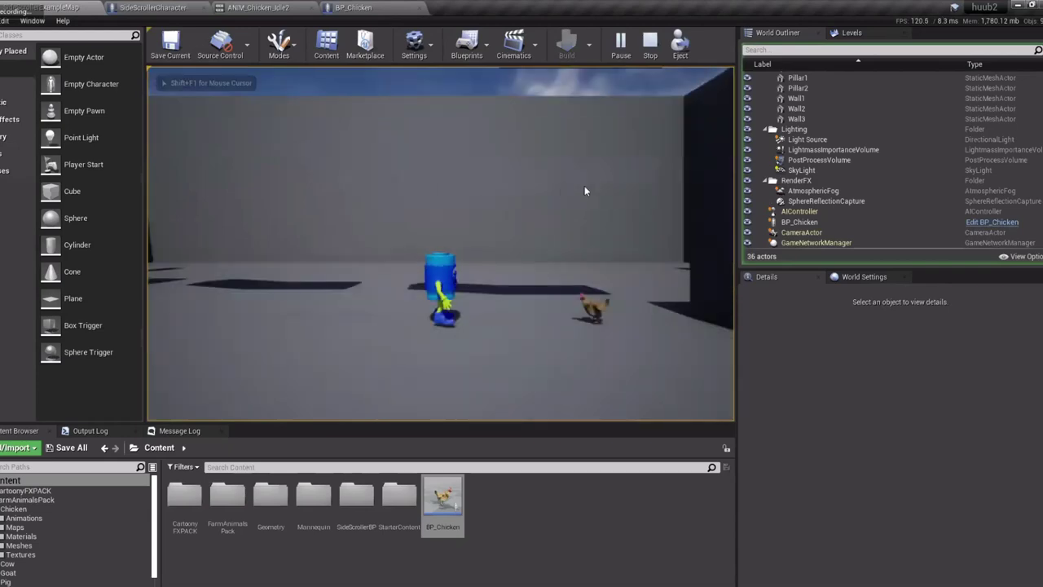
{"action": "key", "text": "d"}
{"action": "key", "text": "Escape"}
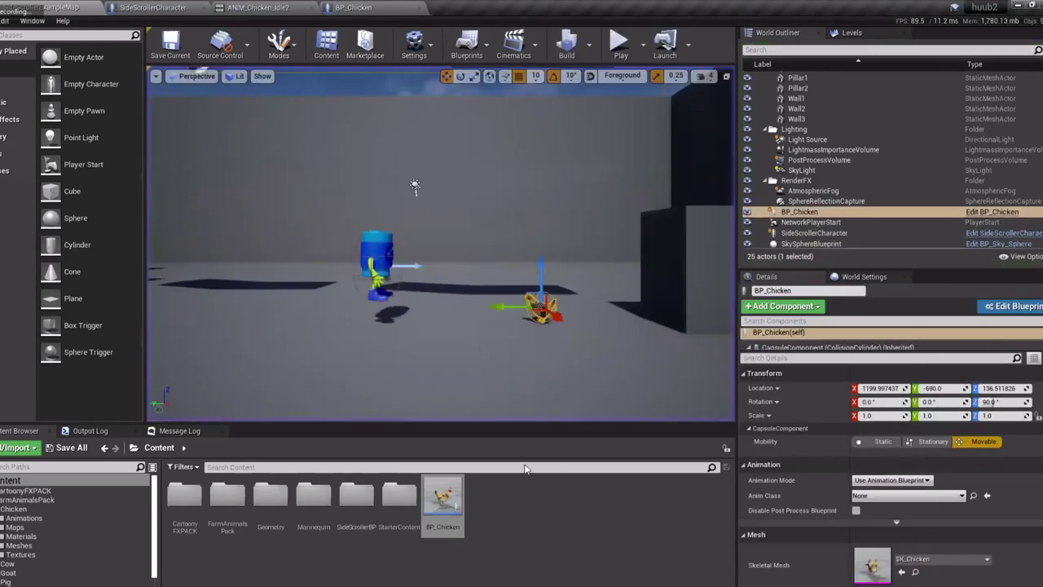
Reopen BP_Chicken and assign ABP_Chicken as the mesh's animation class
{"action": "double_click", "coordinate": [453, 498]}
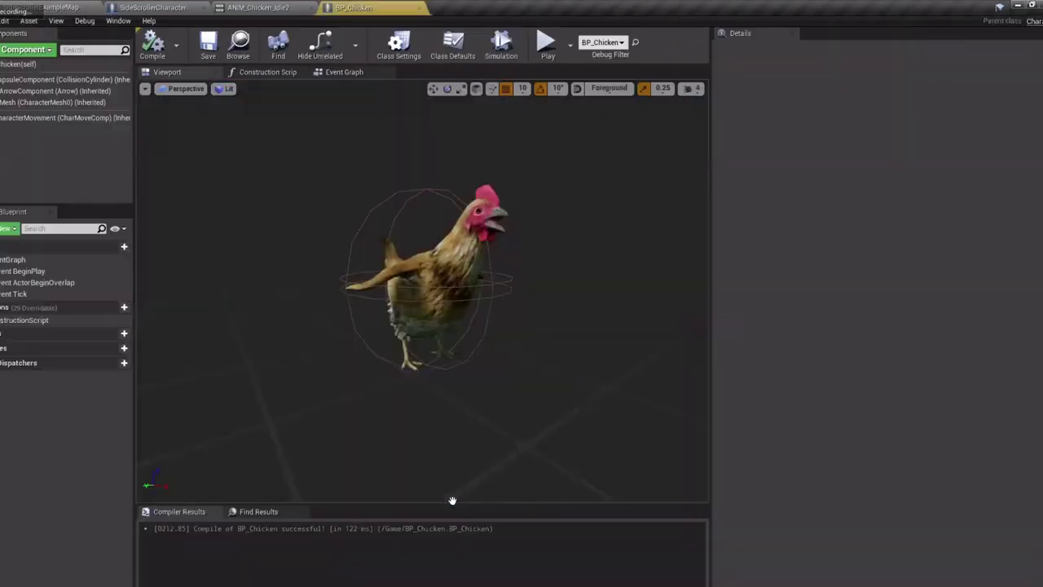
{"action": "left_click", "coordinate": [469, 229]}
{"action": "left_click", "coordinate": [891, 270]}
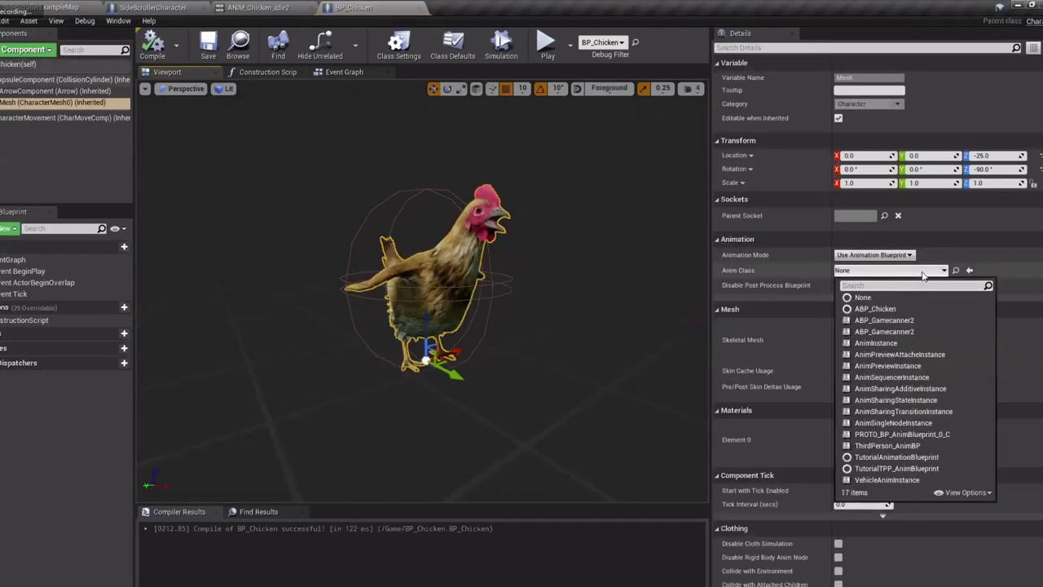
{"action": "left_click", "coordinate": [908, 312]}
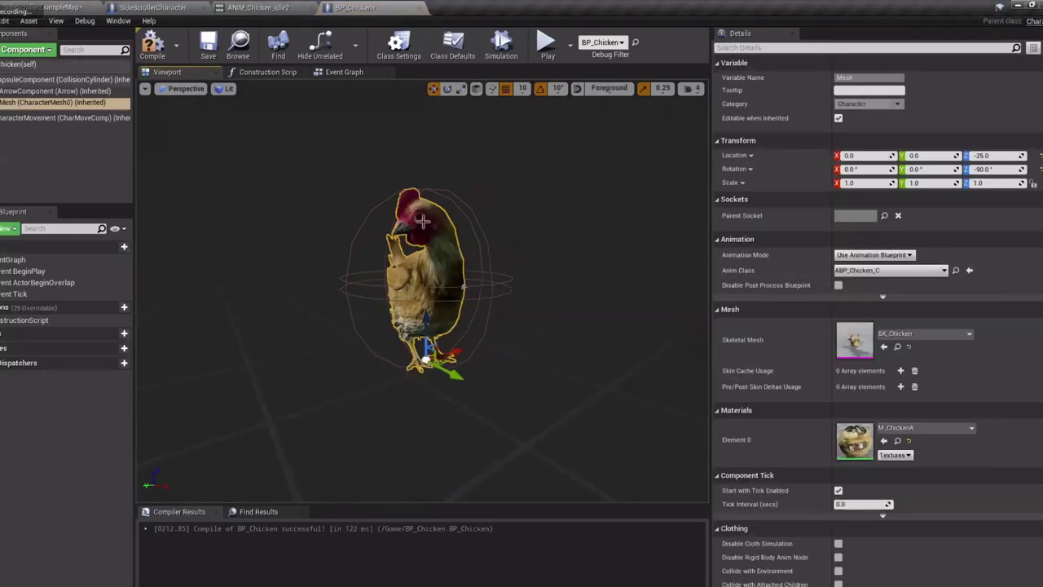
Compile BP_Chicken, open its ABP_Chicken animation blueprint, and feed a new ANIM_Chicken_Idle2 node into the Output Pose in place of ANIM_Chicken_Idle1
{"action": "left_click", "coordinate": [155, 47]}
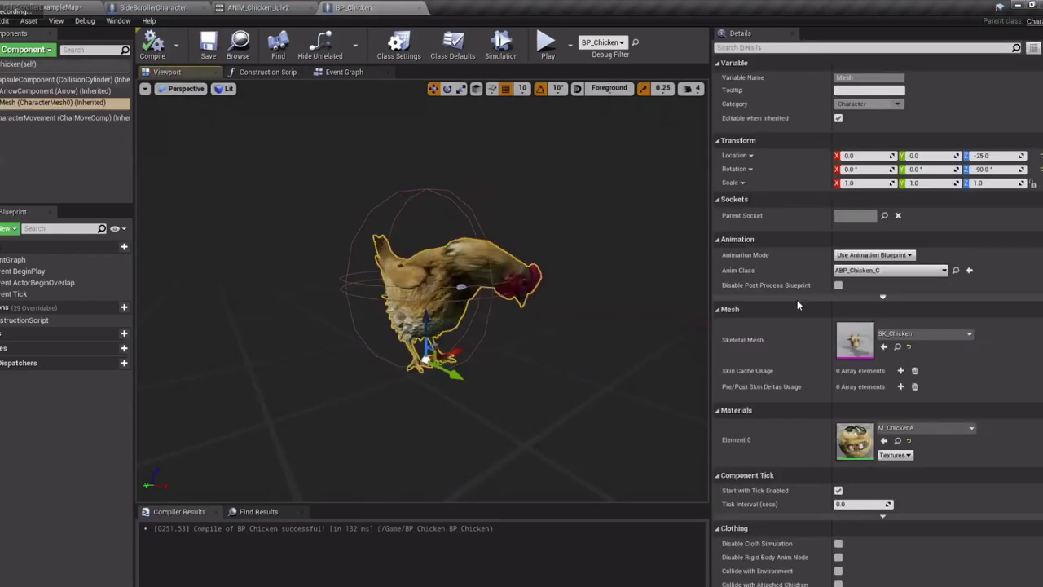
{"action": "left_click", "coordinate": [957, 271]}
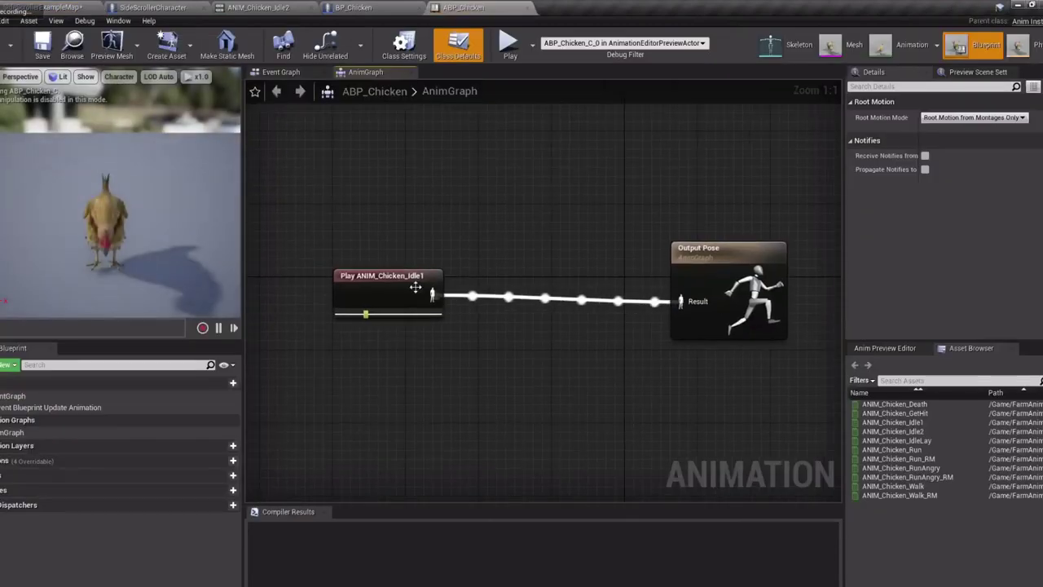
{"action": "left_click", "coordinate": [414, 285]}
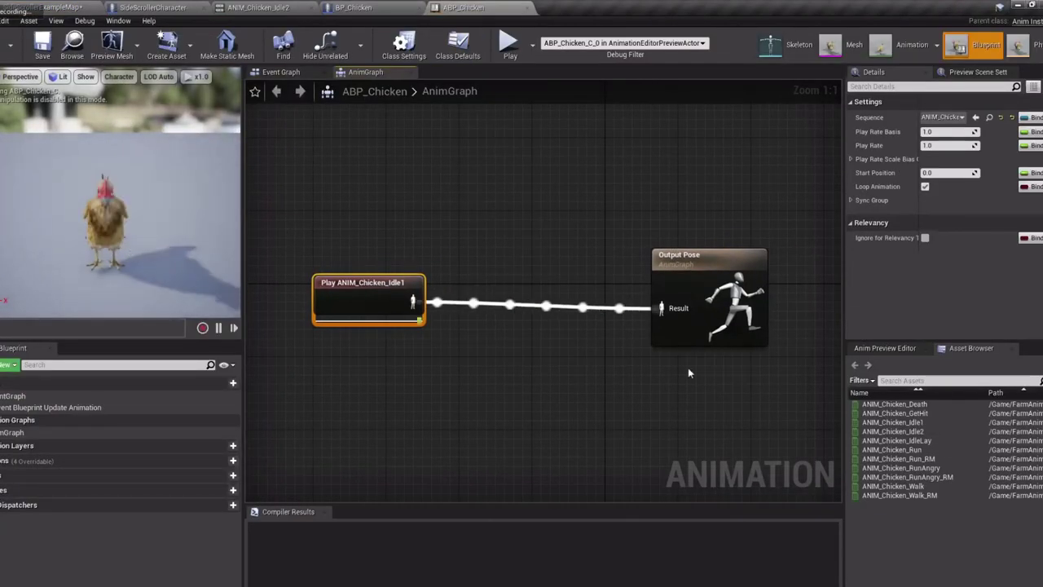
{"action": "left_click_drag", "start_coordinate": [907, 430], "coordinate": [346, 364]}
{"action": "left_click_drag", "start_coordinate": [403, 384], "coordinate": [662, 308]}
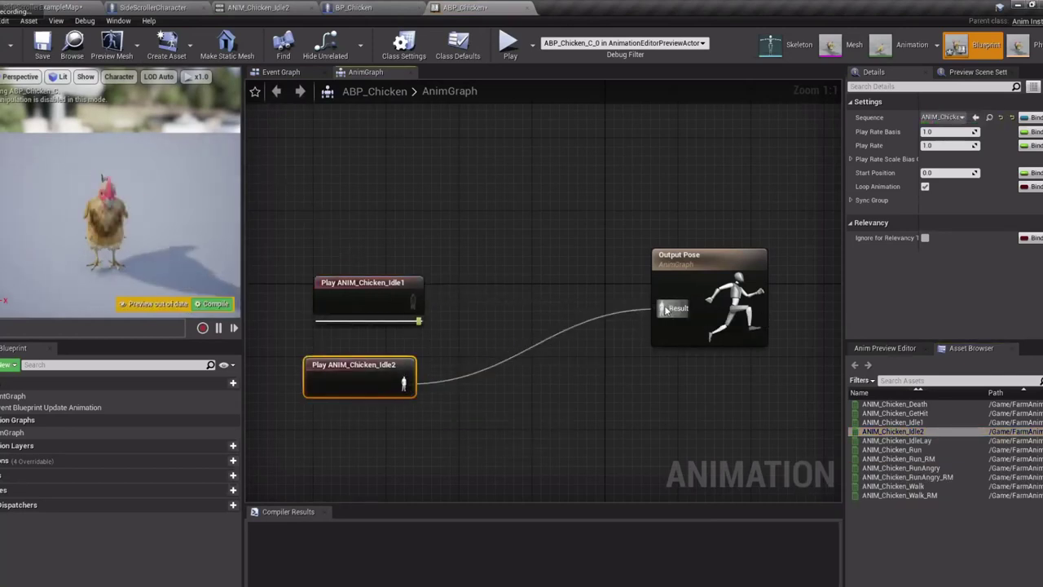
{"action": "left_click", "coordinate": [213, 304]}
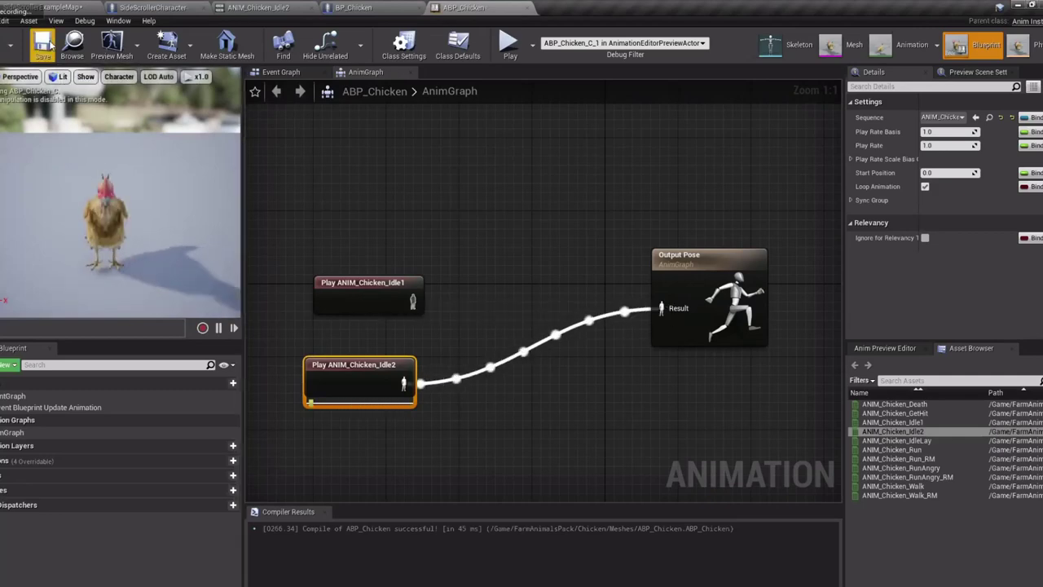
Play-test the level to check the chicken's Idle2 animation, and end the play session
{"action": "left_click", "coordinate": [61, 8]}
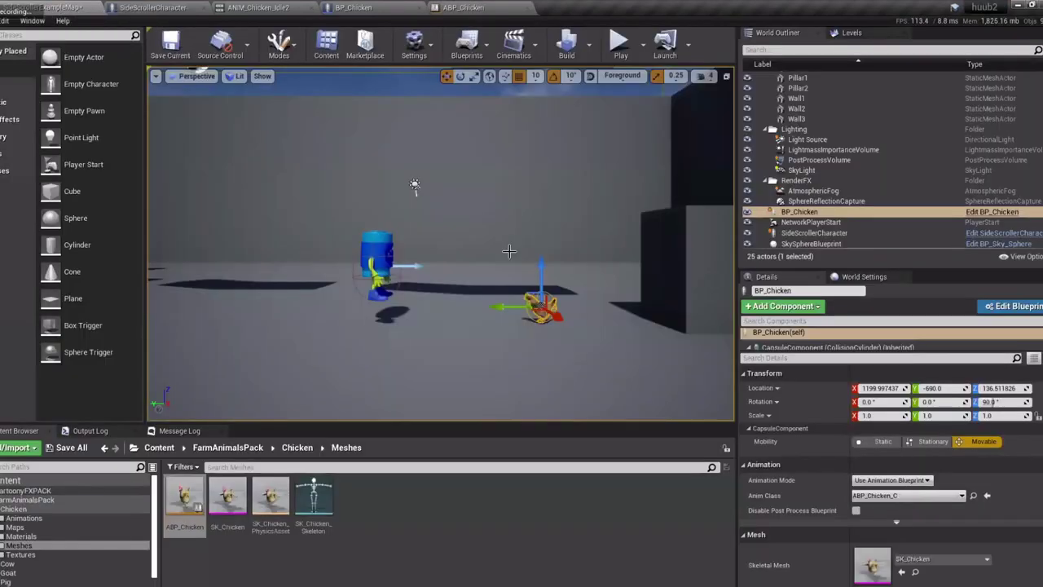
{"action": "left_click", "coordinate": [620, 45]}
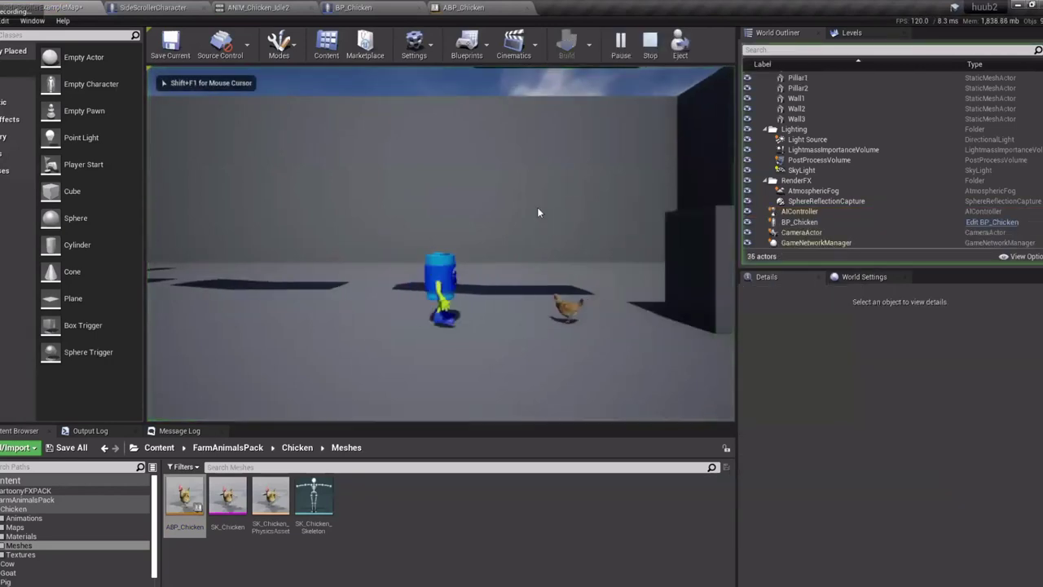
{"action": "left_click", "coordinate": [537, 213]}
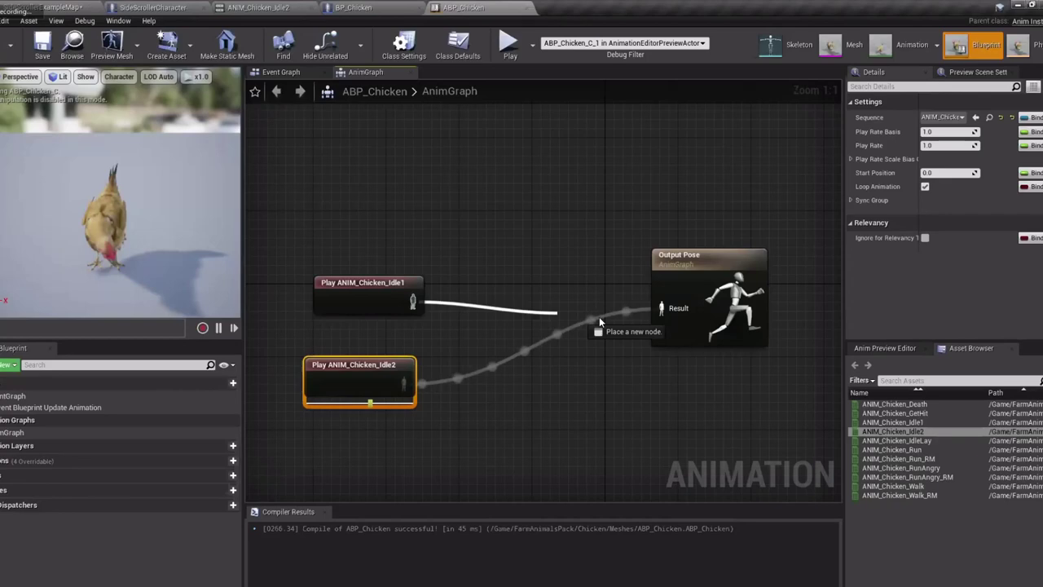
In ABP_Chicken, reconnect the ANIM_Chicken_Idle1 node to the Output Pose and save the animation blueprint
{"action": "left_click_drag", "start_coordinate": [599, 316], "coordinate": [672, 308]}
{"action": "left_click", "coordinate": [42, 48]}
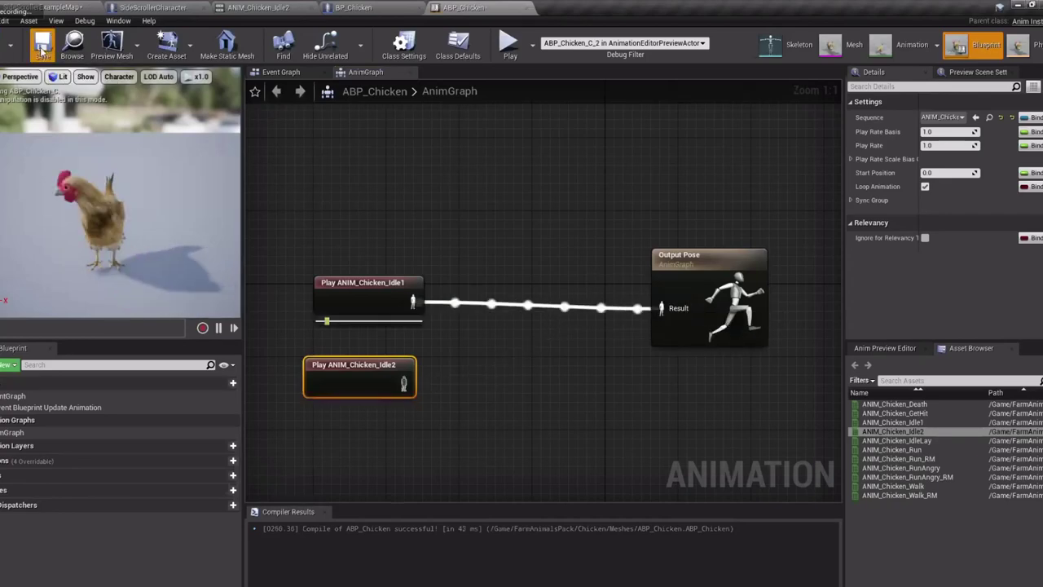
Play-test the level with the Idle1 chicken, running both ways and jumping around it, and end the play session
{"action": "left_click", "coordinate": [63, 7]}
{"action": "left_click", "coordinate": [619, 43]}
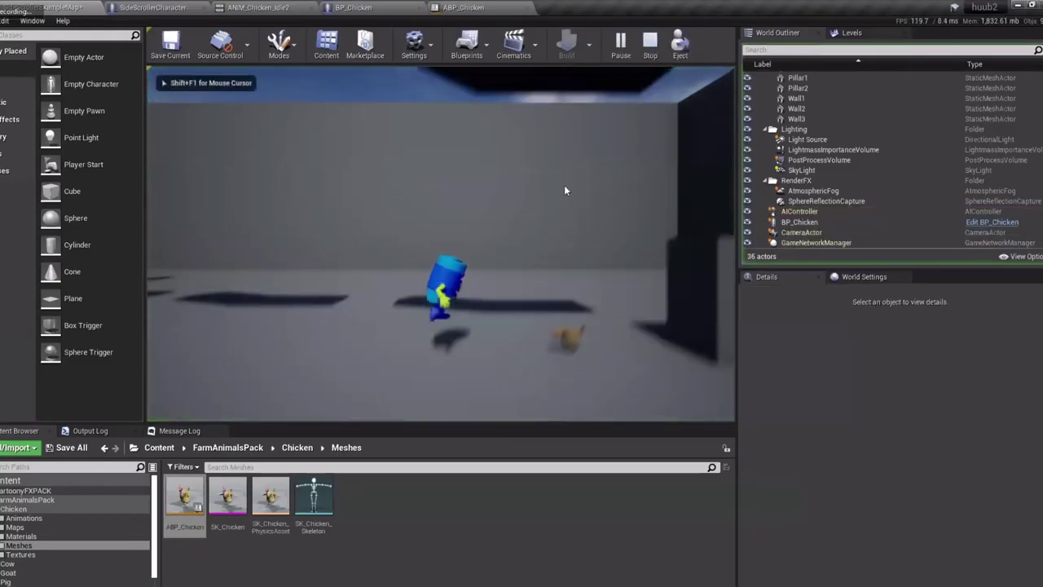
{"action": "key", "text": "space"}
{"action": "key", "text": "d"}
{"action": "key", "text": "a"}
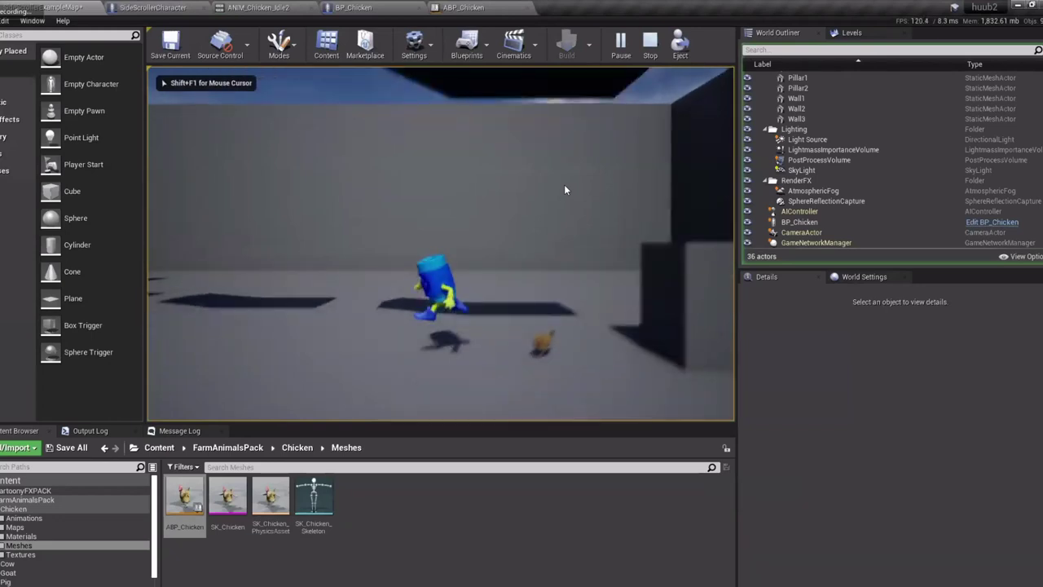
{"action": "key", "text": "d"}
{"action": "key", "text": "space"}
{"action": "key", "text": "a"}
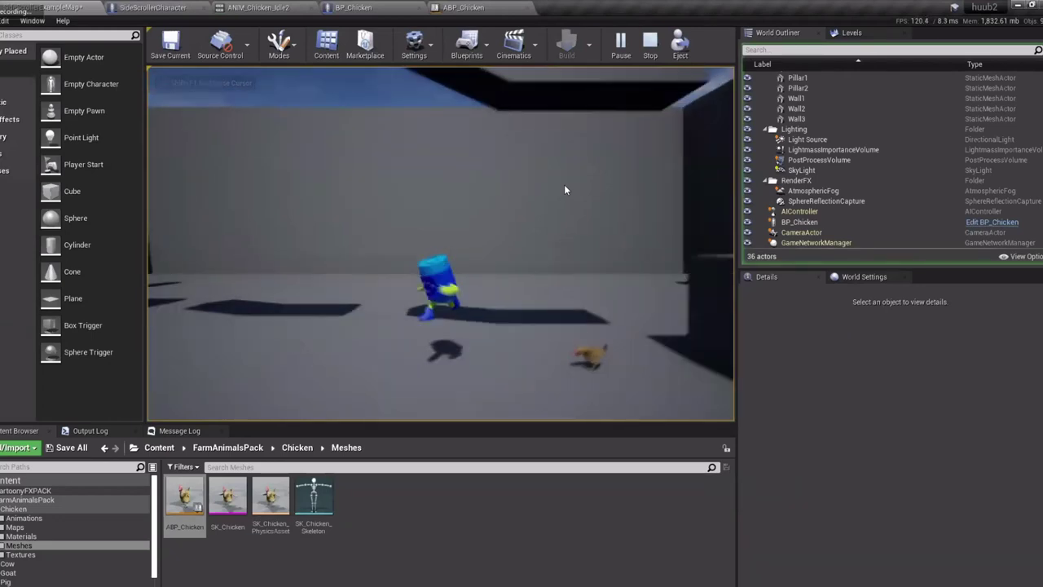
{"action": "key", "text": "d"}
{"action": "key", "text": "space"}
{"action": "key", "text": "a"}
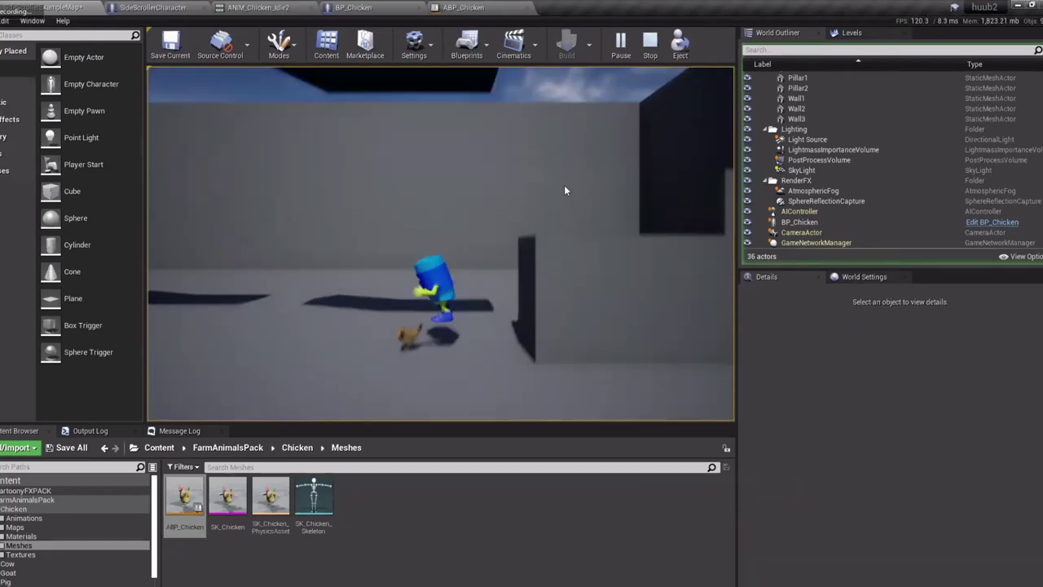
{"action": "key", "text": "Escape"}
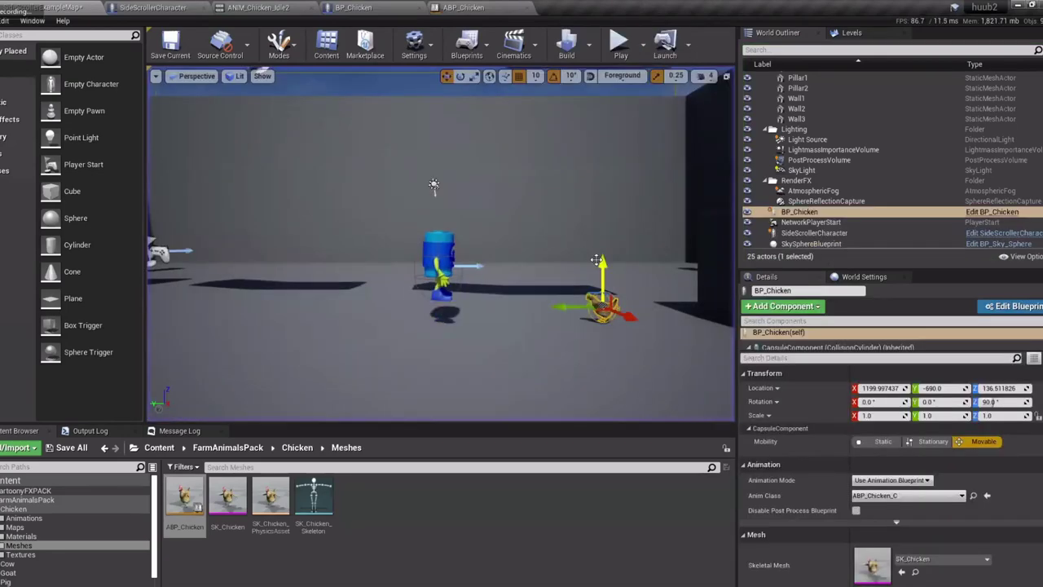
In BP_Chicken, add an On Component Hit event for the CapsuleComponent
{"action": "left_click", "coordinate": [372, 9]}
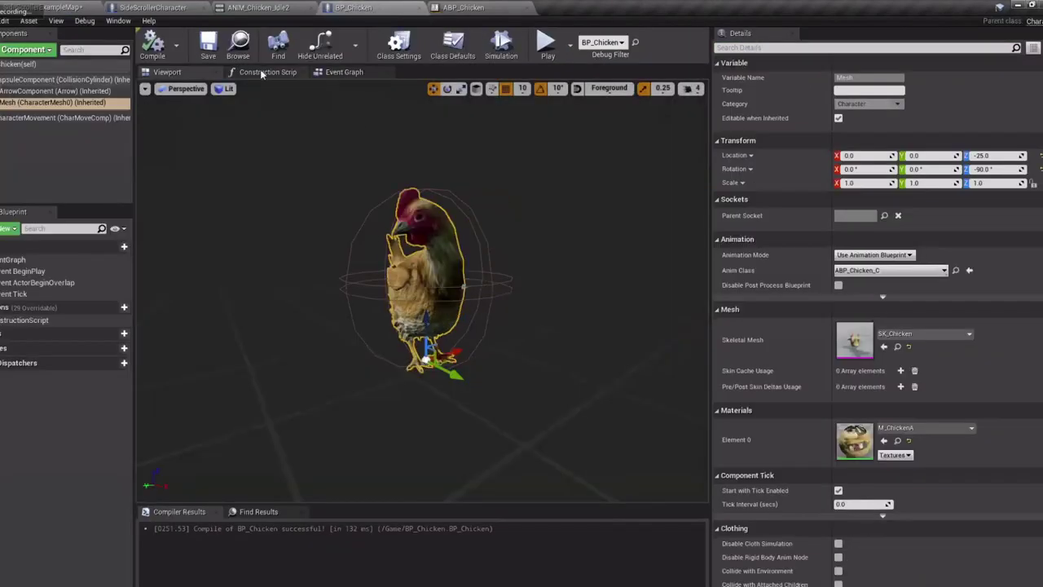
{"action": "left_click", "coordinate": [340, 72]}
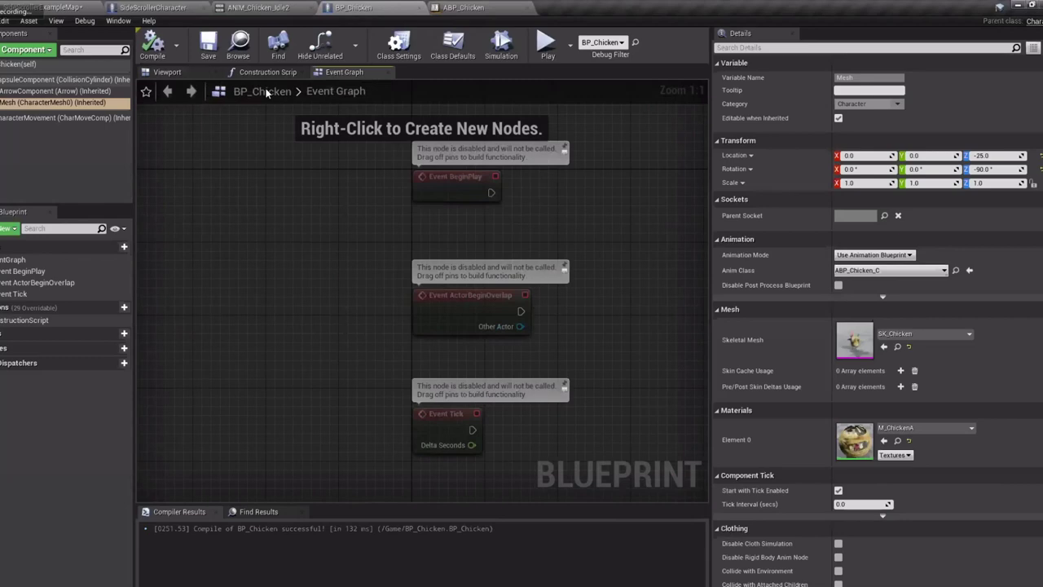
{"action": "left_click", "coordinate": [190, 76]}
{"action": "left_click", "coordinate": [57, 79]}
{"action": "scroll", "coordinate": [765, 387], "scroll_direction": "down", "scroll_amount": 3}
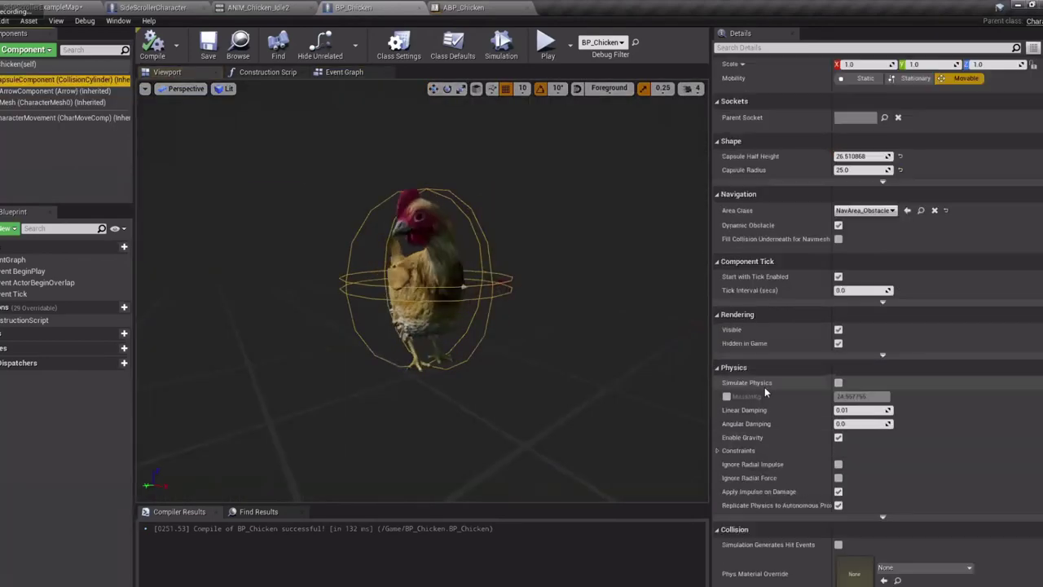
{"action": "scroll", "coordinate": [779, 364], "scroll_direction": "down", "scroll_amount": 5}
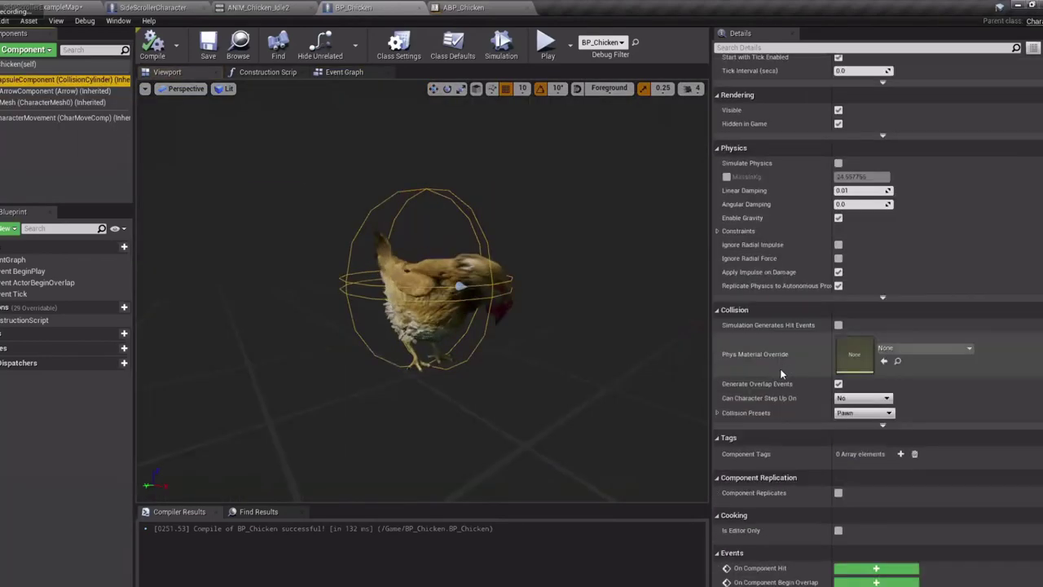
{"action": "scroll", "coordinate": [780, 372], "scroll_direction": "down", "scroll_amount": 4}
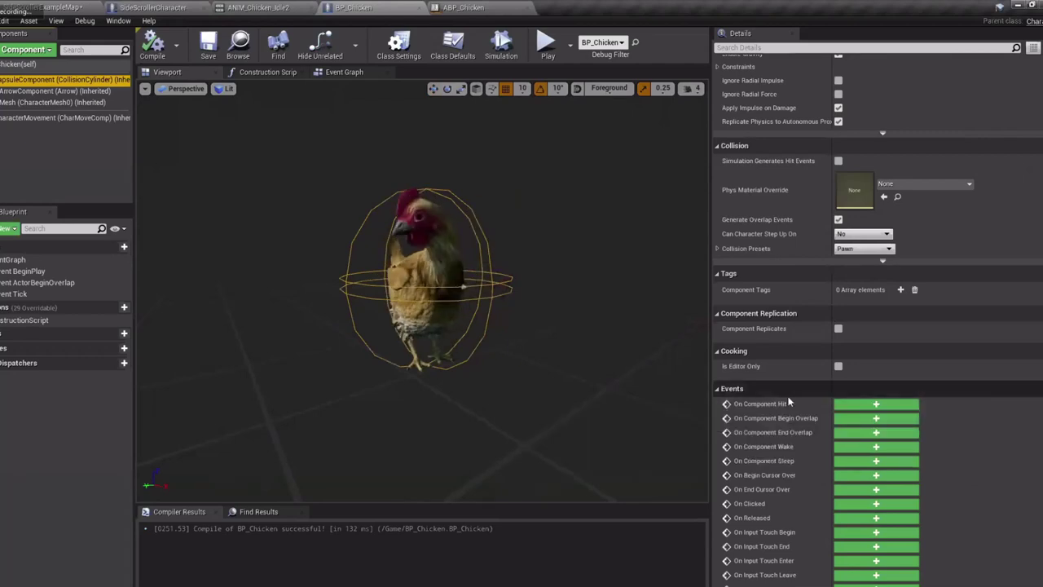
{"action": "left_click", "coordinate": [859, 409]}
Add a Get Object Name node fed by the hit event's Other Actor output
{"action": "right_click_drag", "start_coordinate": [589, 287], "coordinate": [351, 289]}
{"action": "right_click_drag", "start_coordinate": [329, 344], "coordinate": [341, 378]}
{"action": "scroll", "coordinate": [340, 378], "scroll_direction": "down", "scroll_amount": 2}
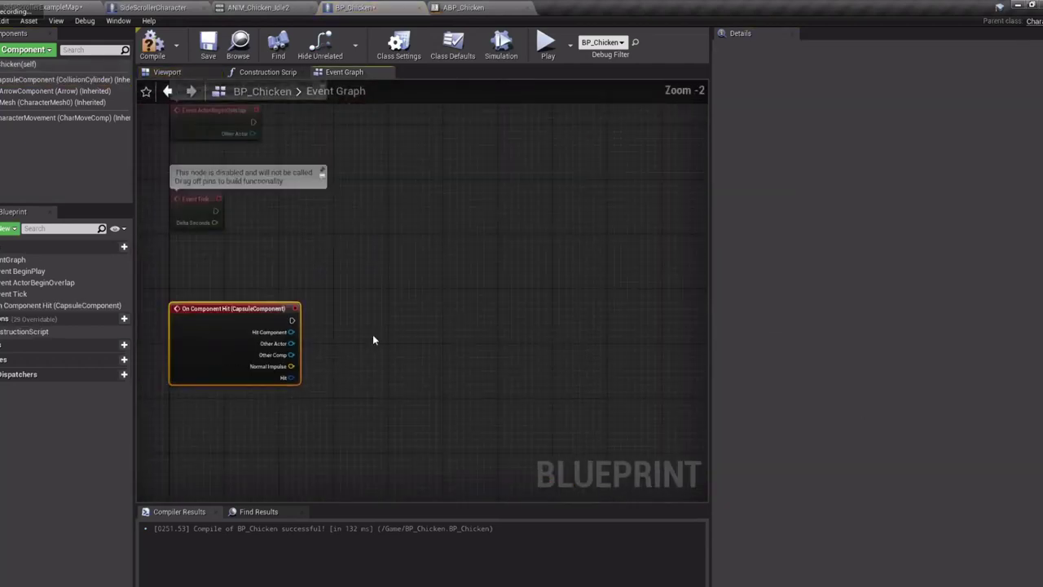
{"action": "right_click_drag", "start_coordinate": [372, 335], "coordinate": [389, 325]}
{"action": "left_click_drag", "start_coordinate": [381, 322], "coordinate": [380, 322]}
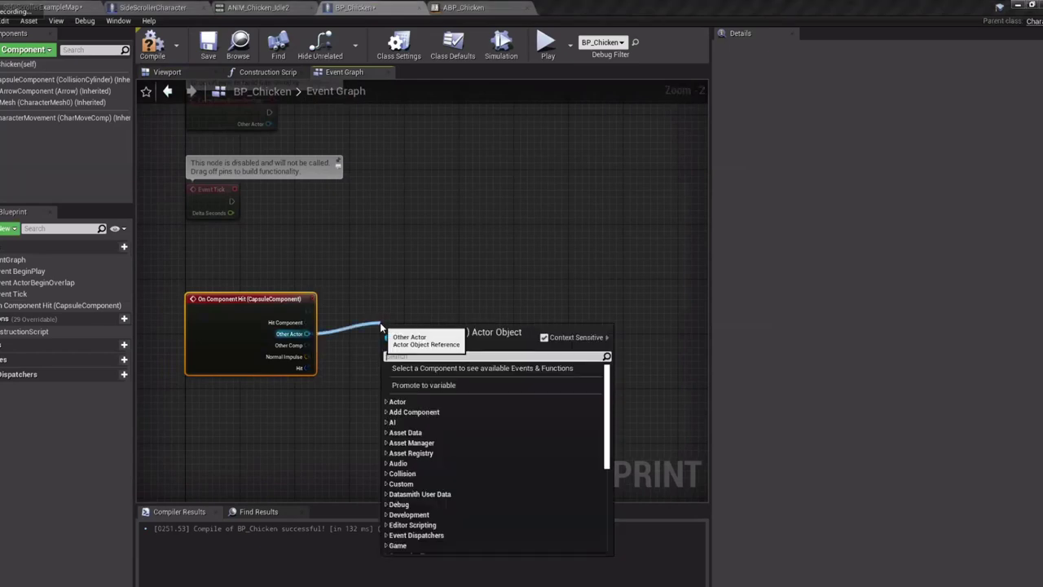
{"action": "type", "text": "name"}
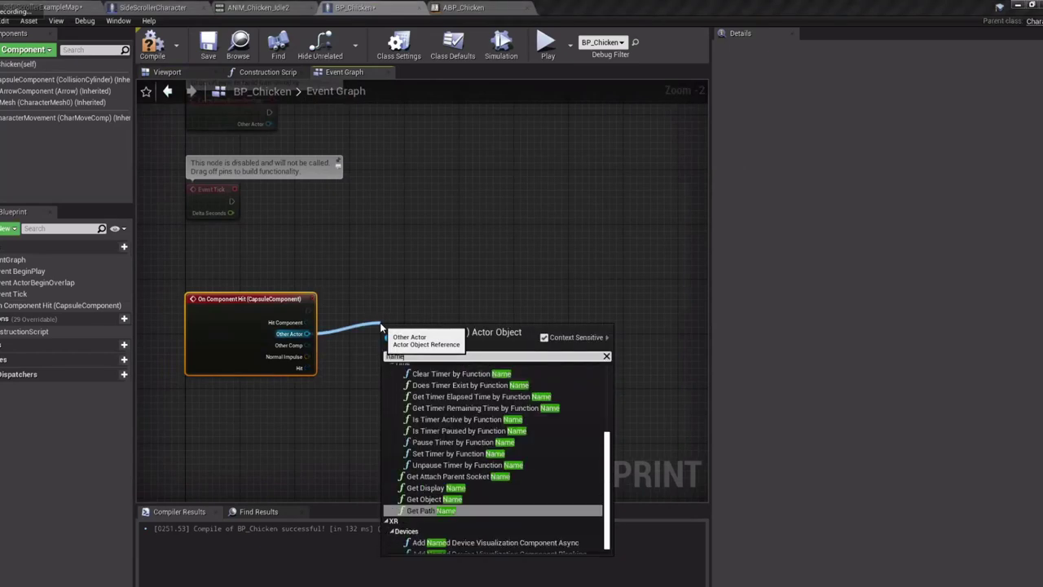
{"action": "key", "text": "Up"}
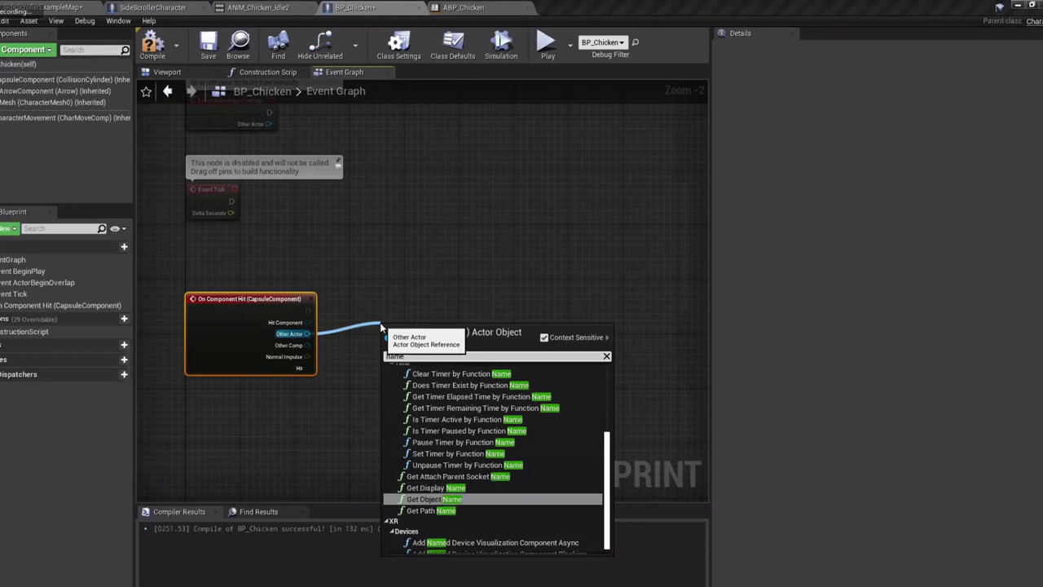
{"action": "key", "text": "Return"}
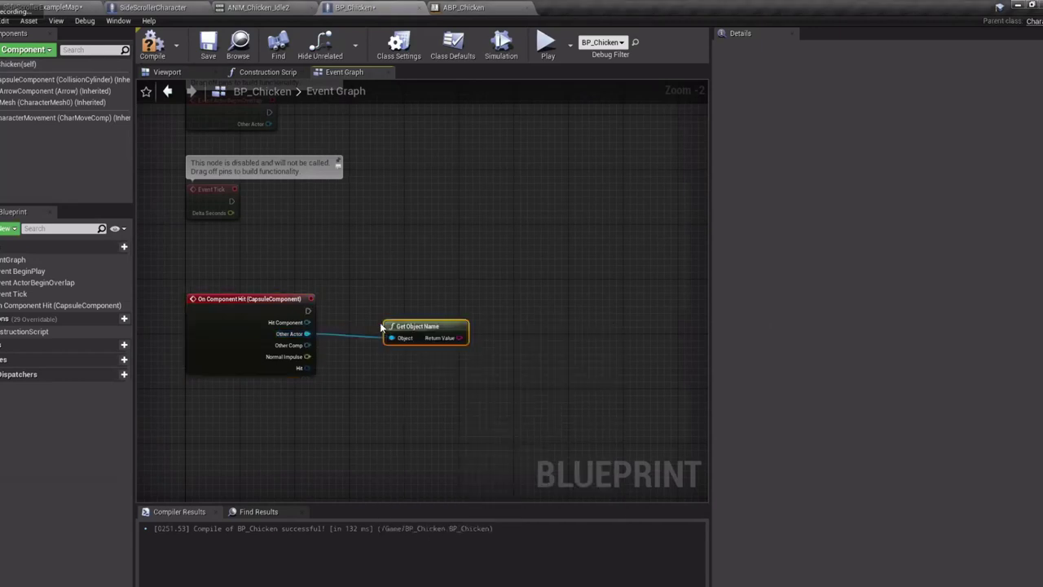
Add a Print String node run by the hit event, feed it the Get Object Name return value, and compile BP_Chicken
{"action": "right_click", "coordinate": [513, 304]}
{"action": "type", "text": "print"}
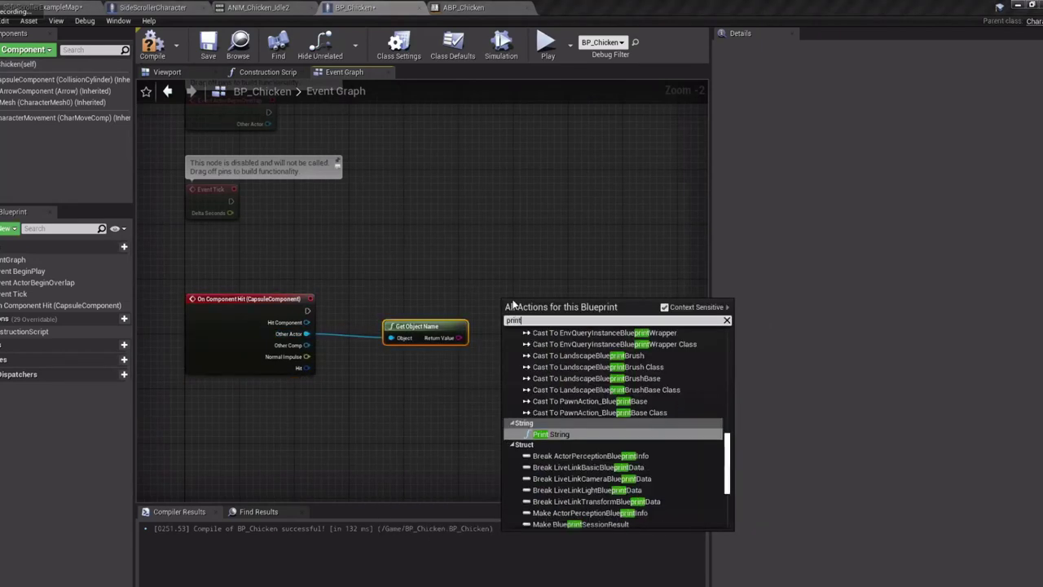
{"action": "key", "text": "Return"}
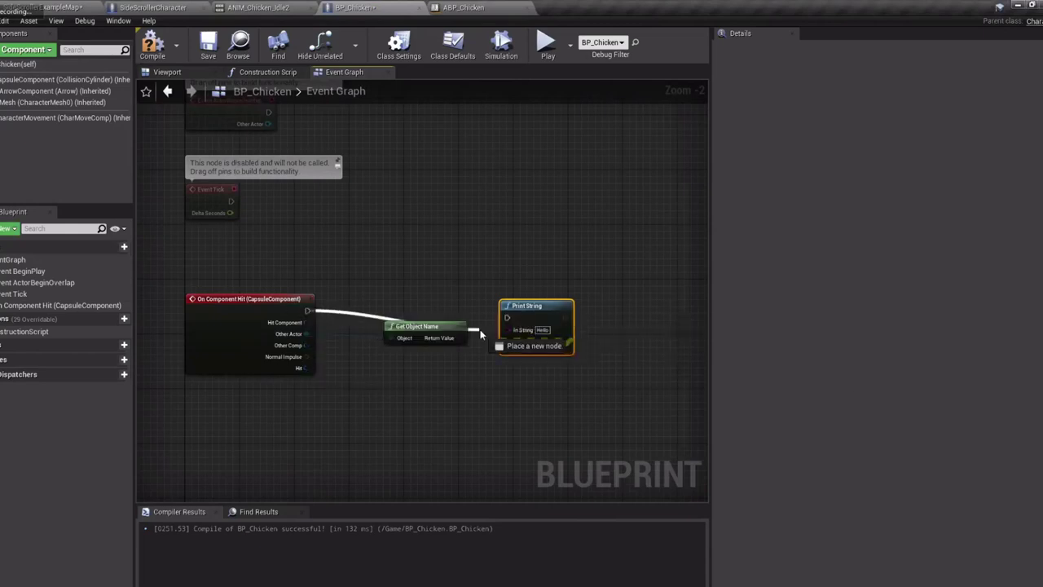
{"action": "left_click_drag", "start_coordinate": [461, 342], "coordinate": [508, 329]}
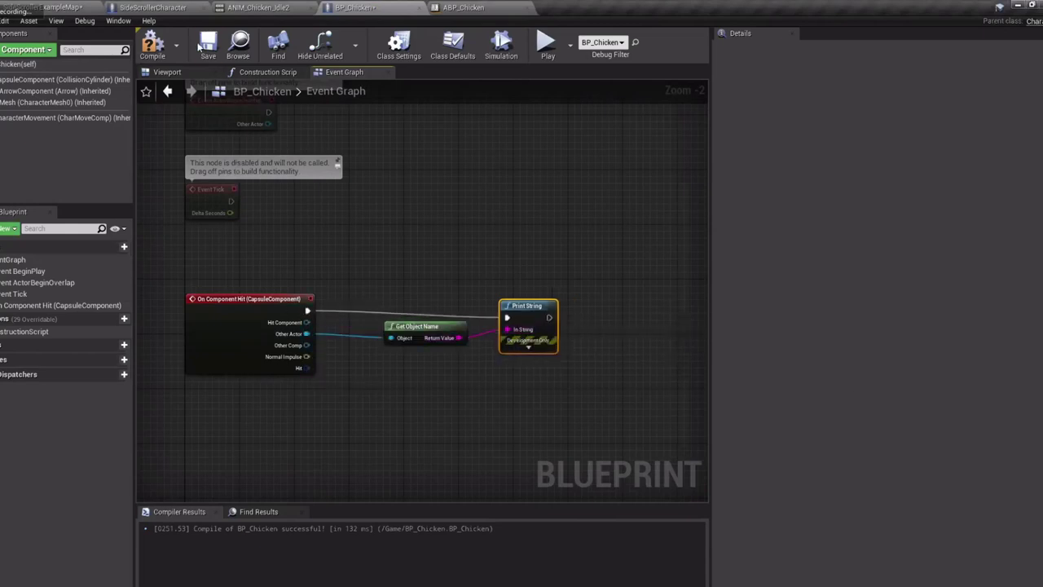
{"action": "left_click", "coordinate": [159, 47]}
Play-test the level by running into and jumping over the chicken to check the printed hit names, and end the session
{"action": "left_click", "coordinate": [49, 8]}
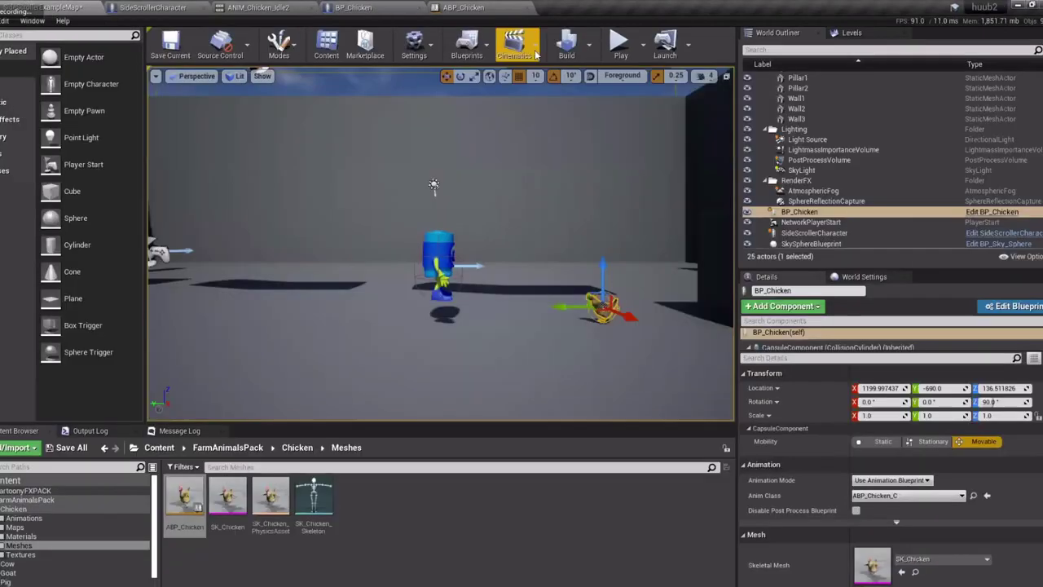
{"action": "left_click", "coordinate": [621, 54]}
{"action": "key", "text": "alt+p"}
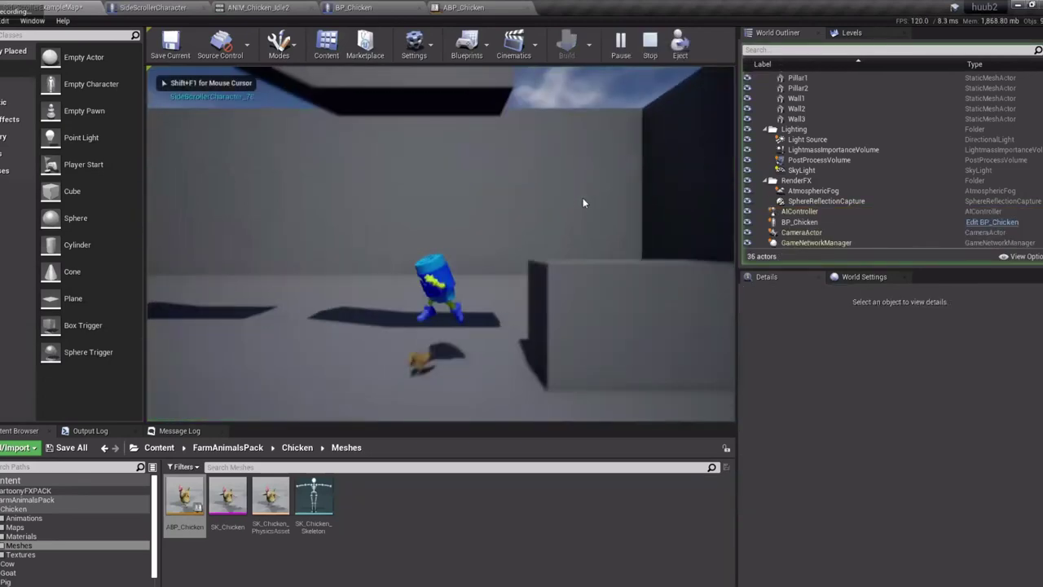
{"action": "key", "text": "a"}
{"action": "key", "text": "space"}
{"action": "key", "text": "d"}
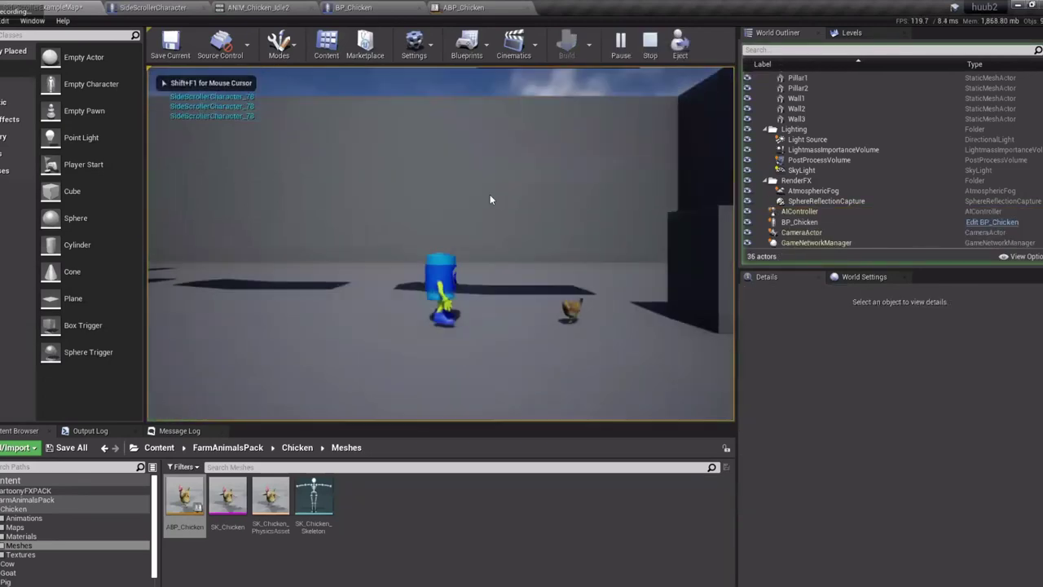
{"action": "key", "text": "d"}
{"action": "key", "text": "space"}
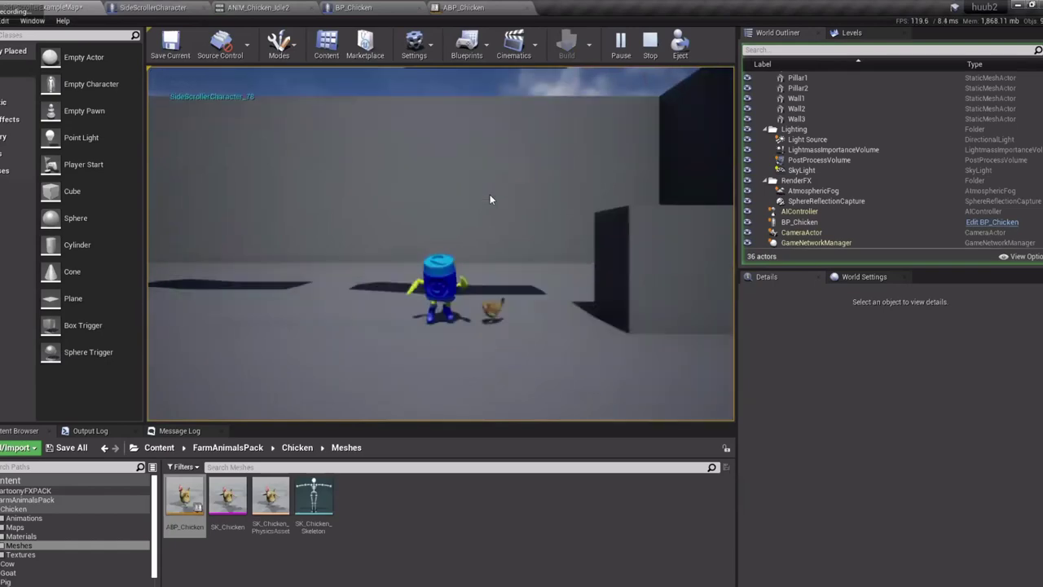
{"action": "key", "text": "space"}
{"action": "key", "text": "d"}
{"action": "key", "text": "space"}
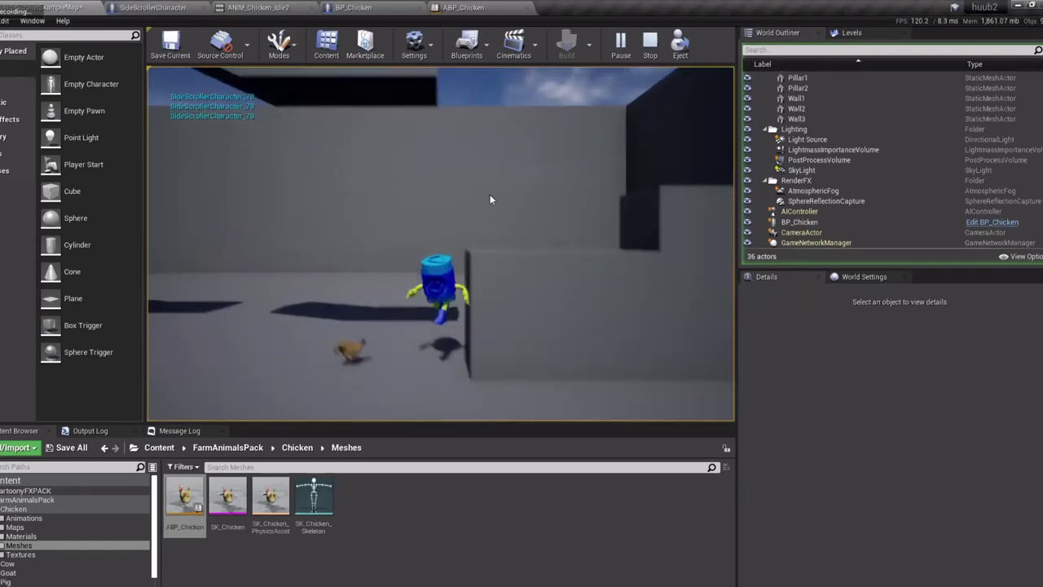
{"action": "key", "text": "a"}
{"action": "key", "text": "d"}
{"action": "key", "text": "space"}
{"action": "key", "text": "a"}
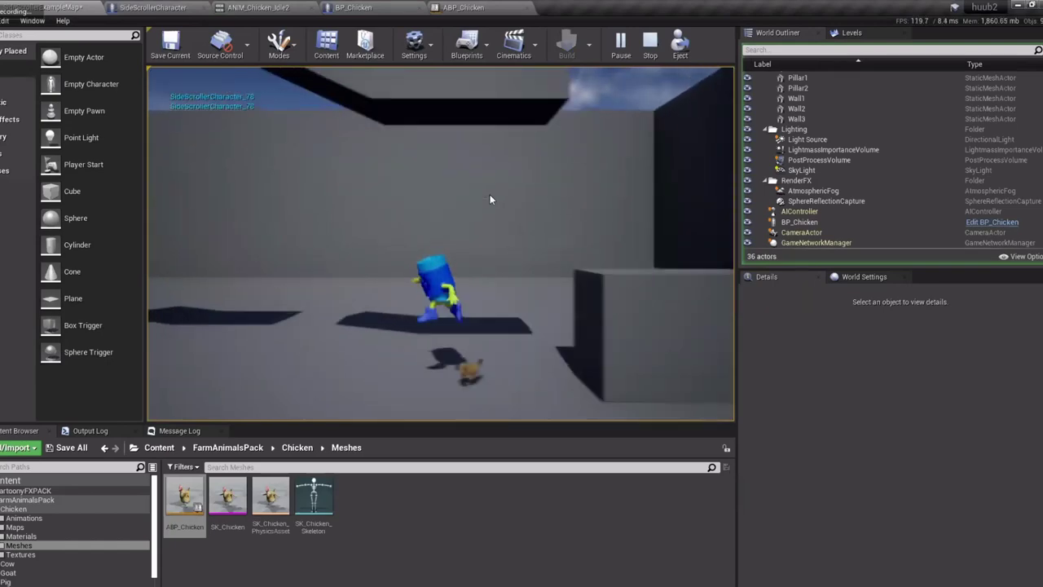
{"action": "key", "text": "d"}
{"action": "key", "text": "Escape"}
Return to BP_Chicken's event graph and delete the Print String node
{"action": "left_click", "coordinate": [381, 8]}
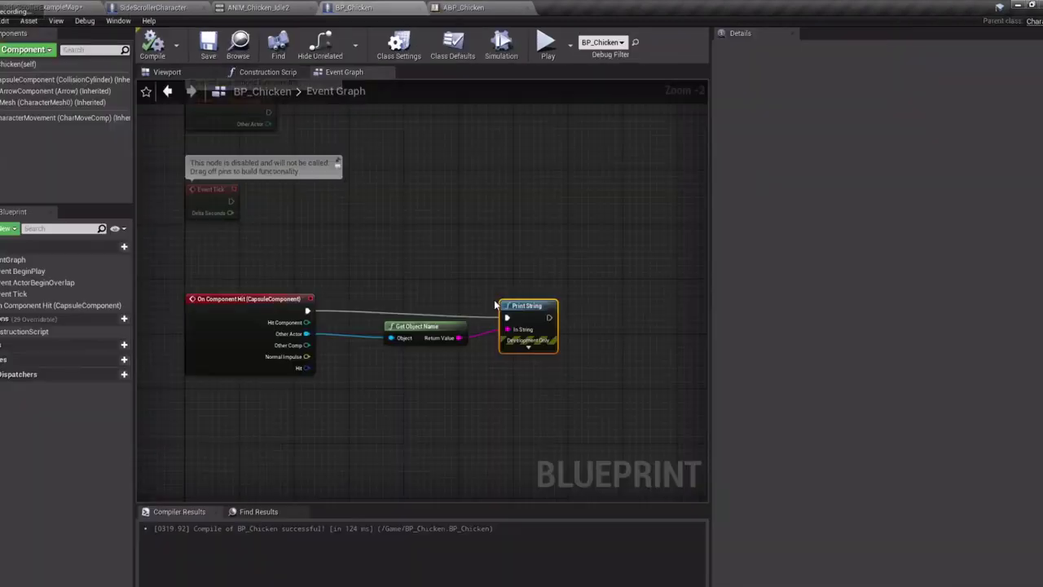
{"action": "right_click_drag", "start_coordinate": [480, 217], "coordinate": [473, 170]}
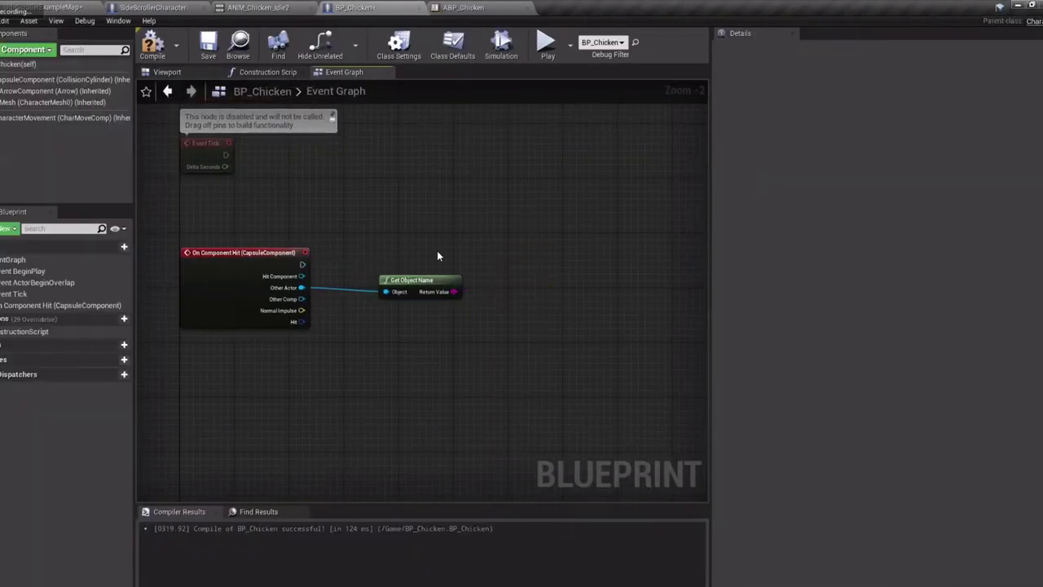
Add a Cast To SideScrollerCharacter node fed by the hit event's Other Actor output, then compile and save BP_Chicken
{"action": "left_click_drag", "start_coordinate": [302, 287], "coordinate": [387, 283]}
{"action": "type", "text": "cast"}
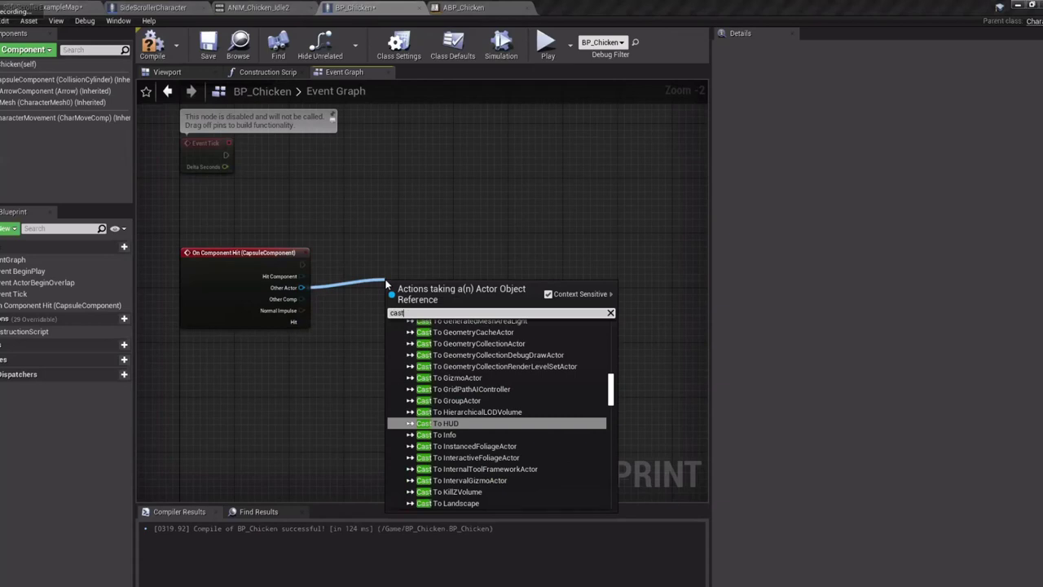
{"action": "scroll", "coordinate": [497, 378], "scroll_direction": "up", "scroll_amount": 3}
{"action": "scroll", "coordinate": [496, 377], "scroll_direction": "down", "scroll_amount": 3}
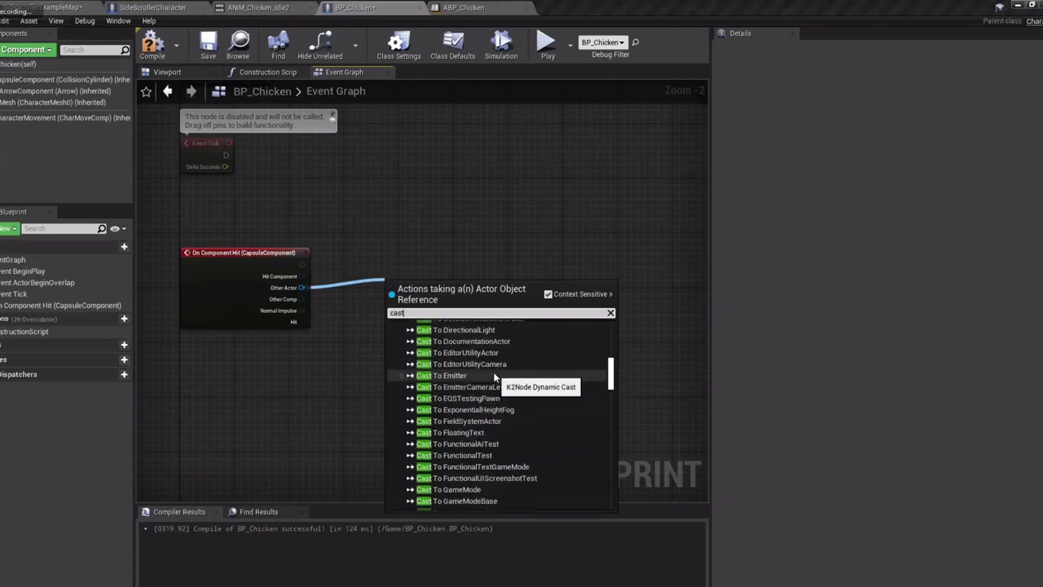
{"action": "type", "text": "side"}
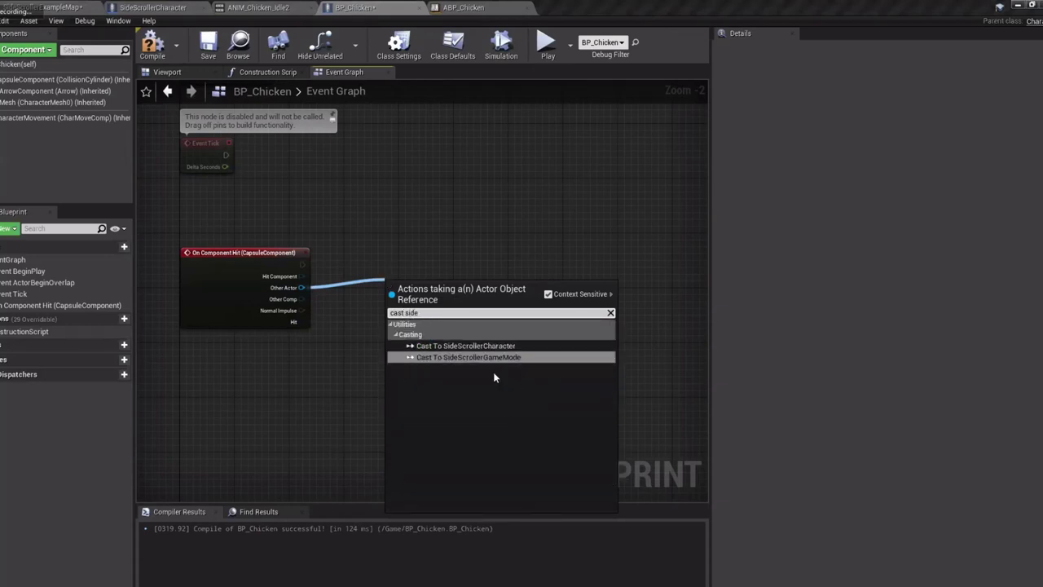
{"action": "left_click", "coordinate": [489, 345]}
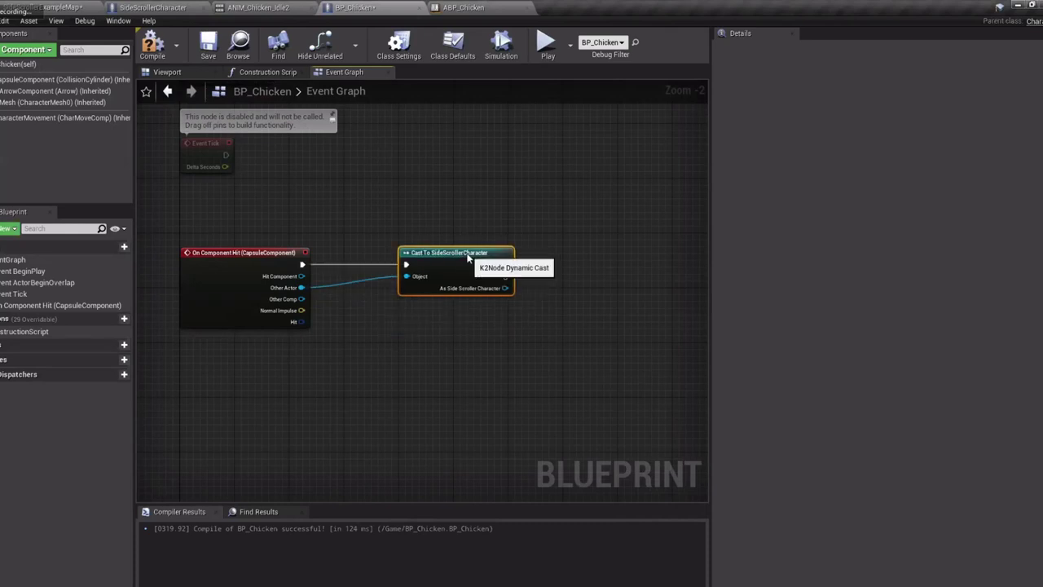
{"action": "right_click_drag", "start_coordinate": [624, 258], "coordinate": [521, 267]}
{"action": "right_click_drag", "start_coordinate": [434, 317], "coordinate": [493, 318]}
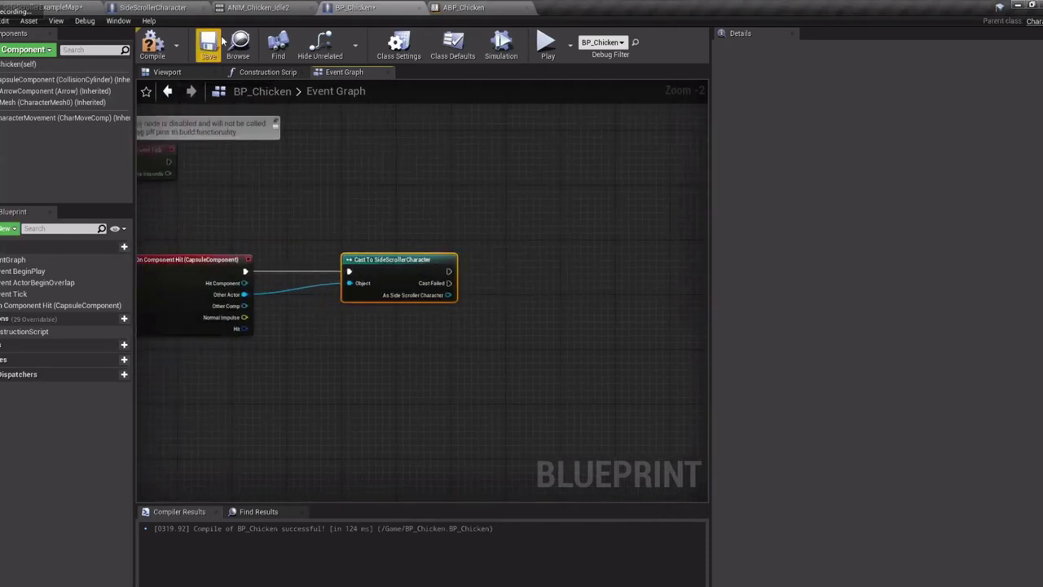
{"action": "left_click", "coordinate": [153, 46]}
{"action": "left_click", "coordinate": [208, 46]}
Add a GetActorLocation node targeting the hit event's Other Actor below the cast node
{"action": "right_click_drag", "start_coordinate": [475, 219], "coordinate": [518, 212]}
{"action": "right_click_drag", "start_coordinate": [577, 369], "coordinate": [531, 344]}
{"action": "left_click_drag", "start_coordinate": [243, 263], "coordinate": [362, 310]}
{"action": "type", "text": "get loca"}
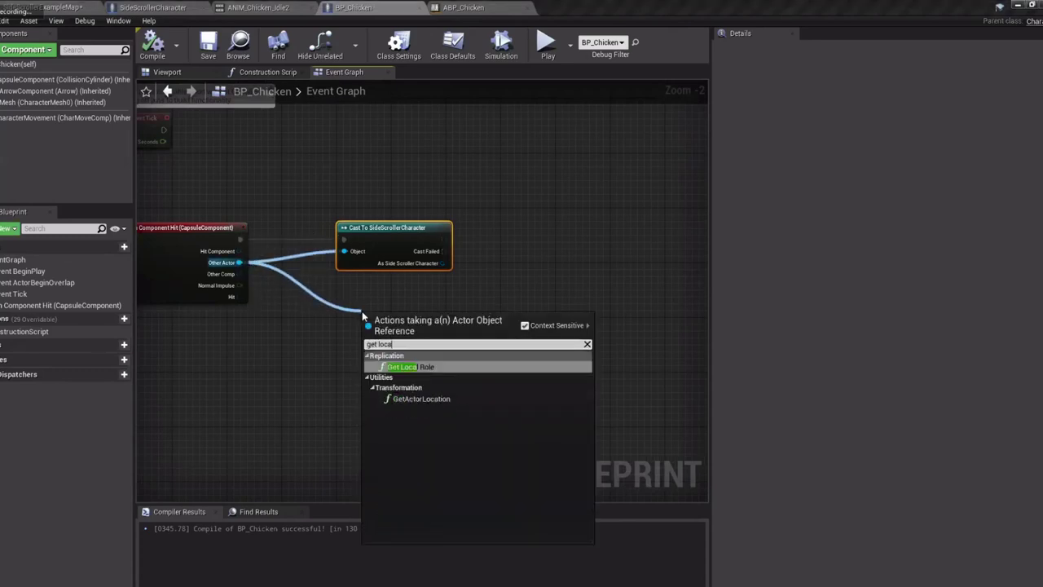
{"action": "key", "text": "Down"}
{"action": "key", "text": "Return"}
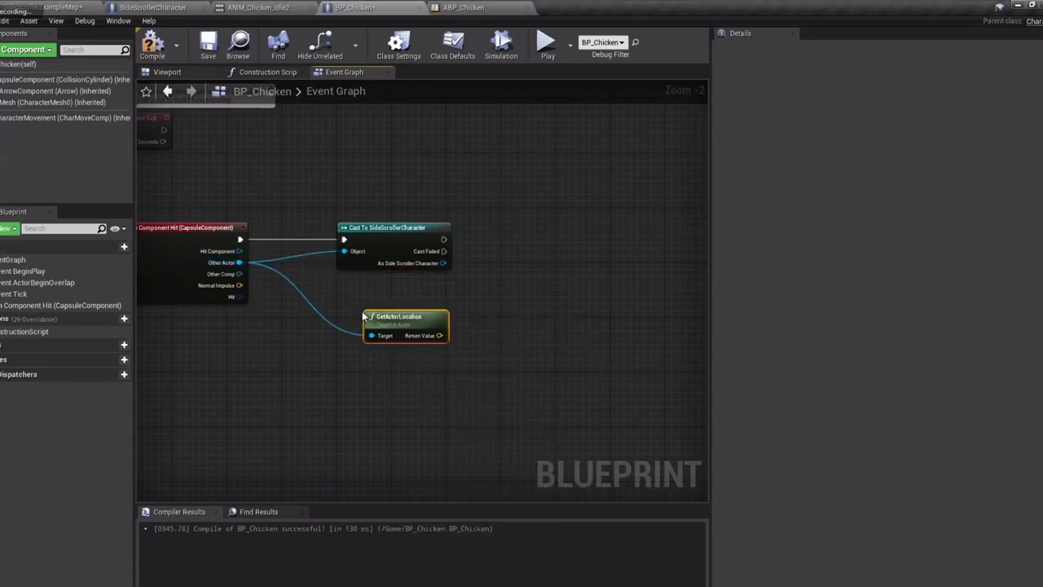
Add a second GetActorLocation node with self as its target below the first one
{"action": "right_click_drag", "start_coordinate": [357, 393], "coordinate": [371, 372]}
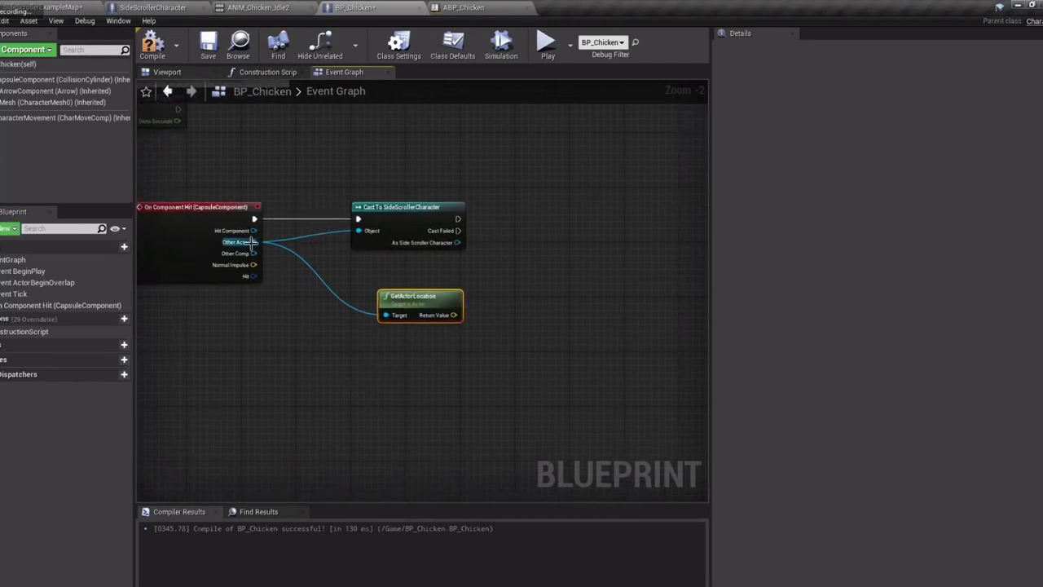
{"action": "right_click", "coordinate": [310, 392]}
{"action": "type", "text": "get acto"}
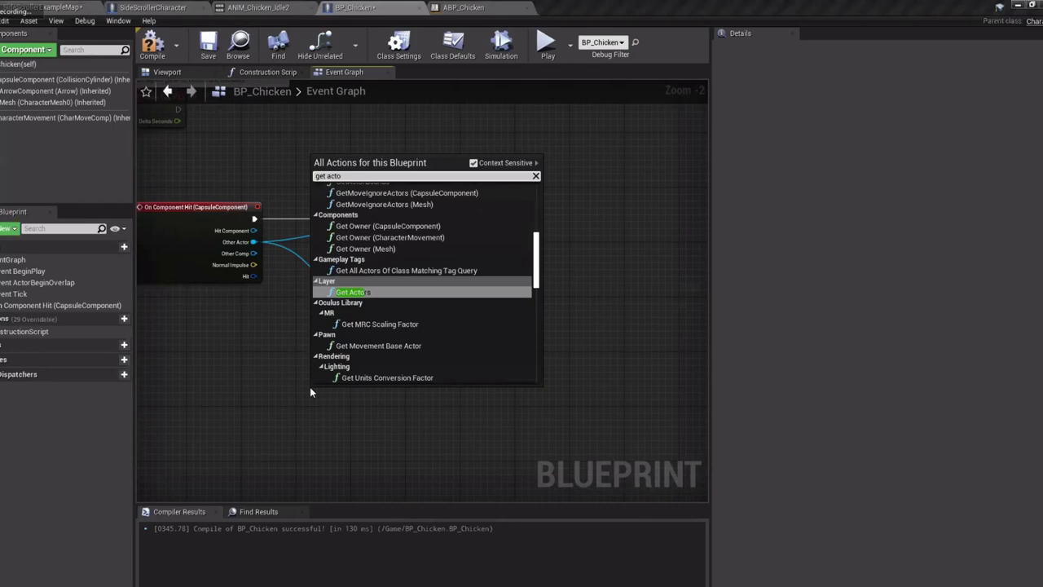
{"action": "type", "text": "r loca"}
{"action": "key", "text": "Return"}
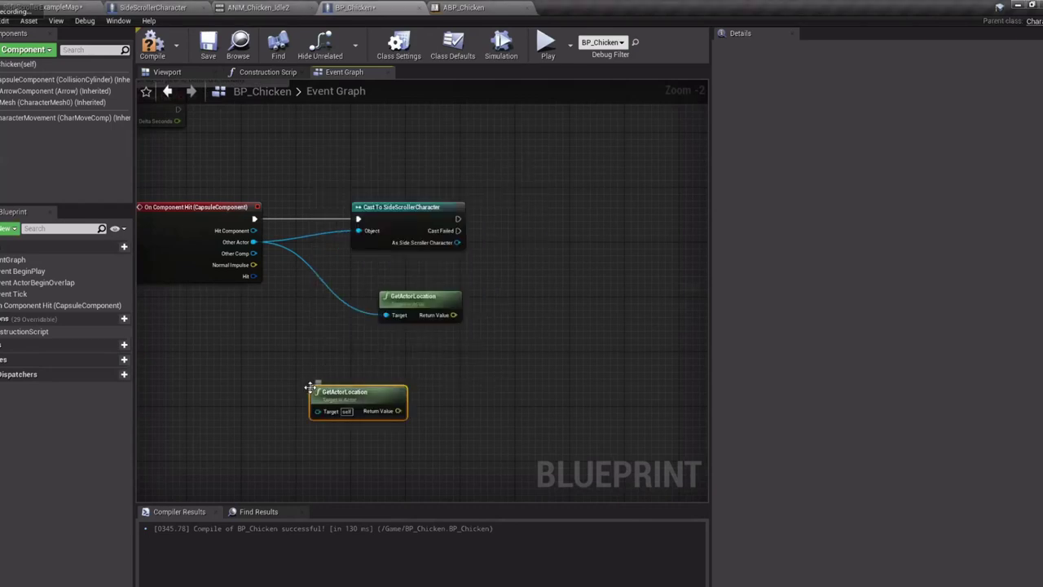
Split the return value pins of both GetActorLocation nodes into X, Y and Z and stack the nodes beneath the cast node
{"action": "right_click_drag", "start_coordinate": [450, 367], "coordinate": [417, 331]}
{"action": "right_click", "coordinate": [322, 381]}
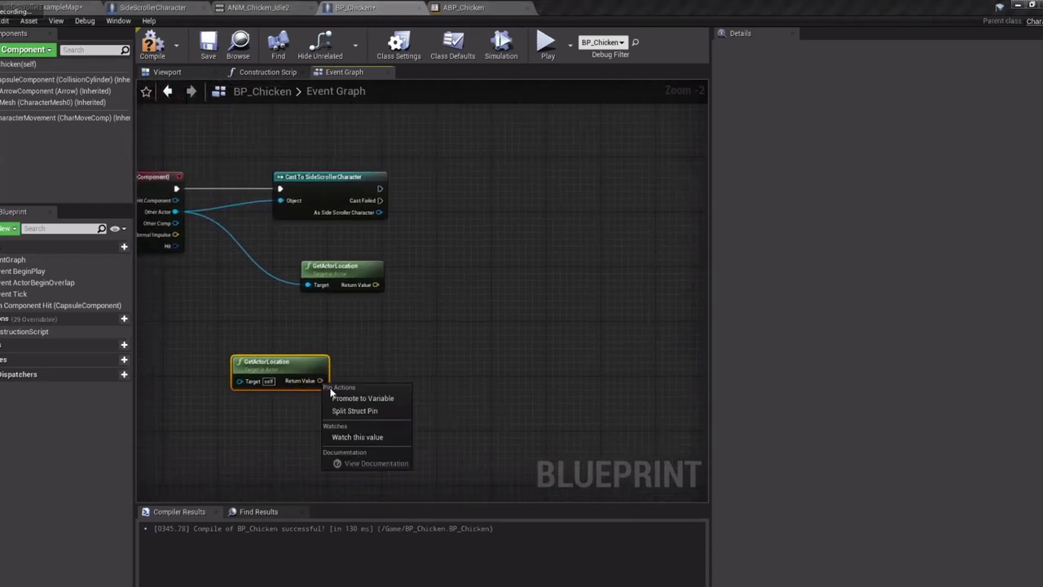
{"action": "left_click", "coordinate": [358, 413]}
{"action": "right_click", "coordinate": [372, 285]}
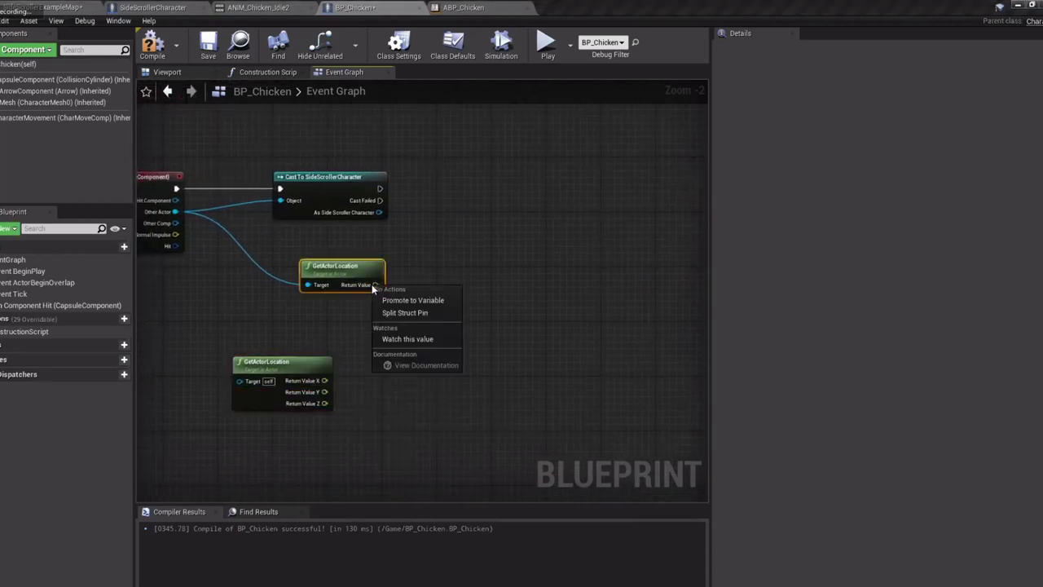
{"action": "left_click", "coordinate": [404, 313]}
{"action": "left_click_drag", "start_coordinate": [352, 267], "coordinate": [324, 245]}
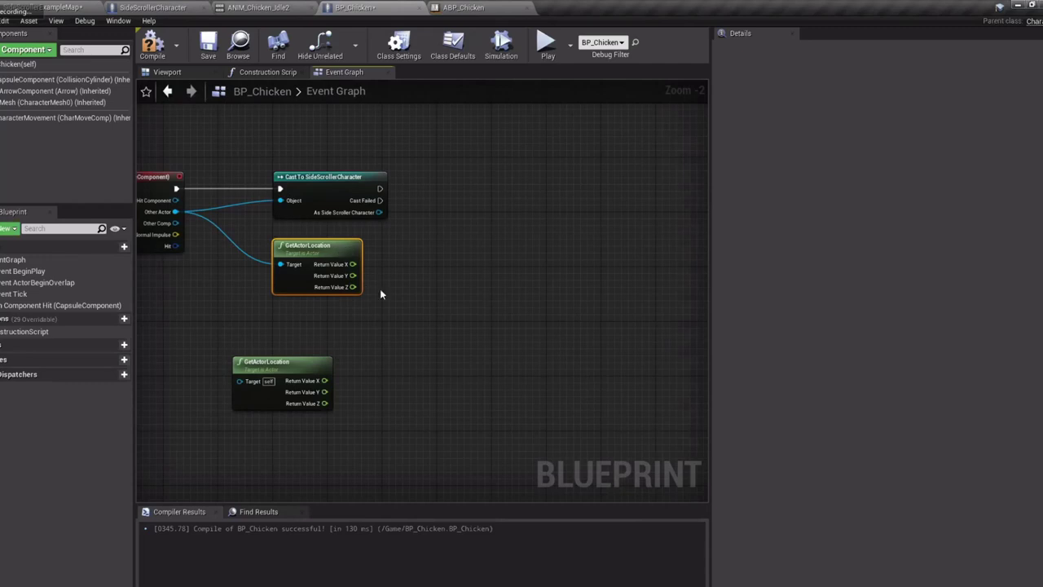
{"action": "right_click_drag", "start_coordinate": [396, 287], "coordinate": [372, 288]}
{"action": "left_click_drag", "start_coordinate": [273, 364], "coordinate": [306, 336]}
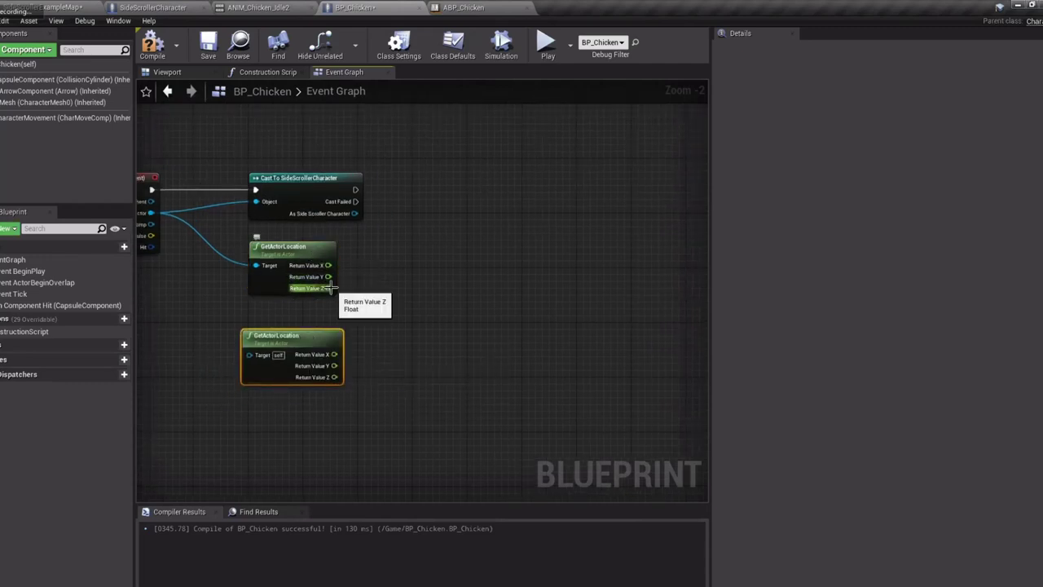
Add a float > float node comparing the Other Actor's location Z with the chicken's own location Z
{"action": "right_click_drag", "start_coordinate": [409, 316], "coordinate": [361, 321]}
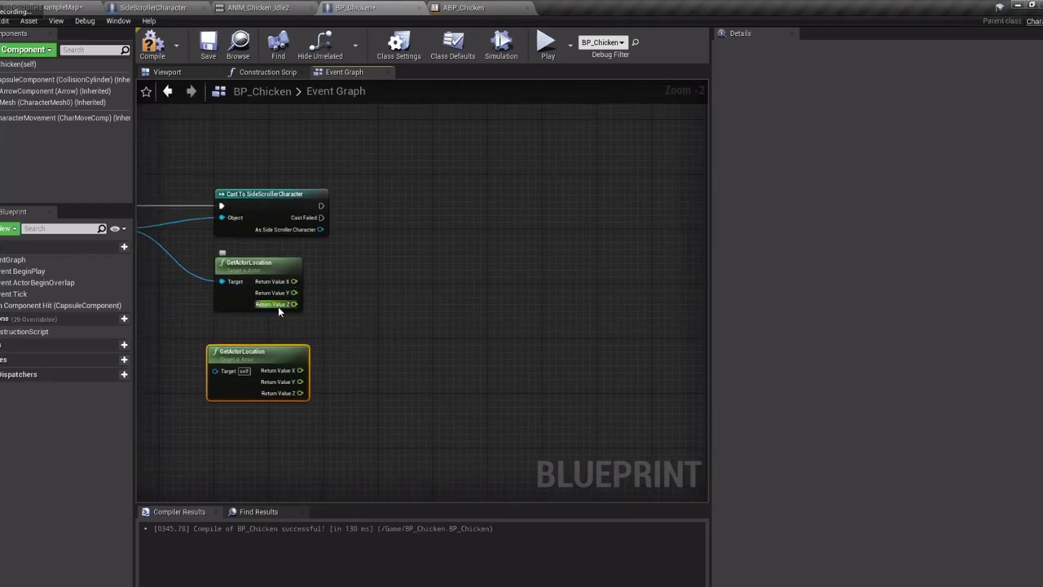
{"action": "right_click_drag", "start_coordinate": [348, 283], "coordinate": [361, 287]}
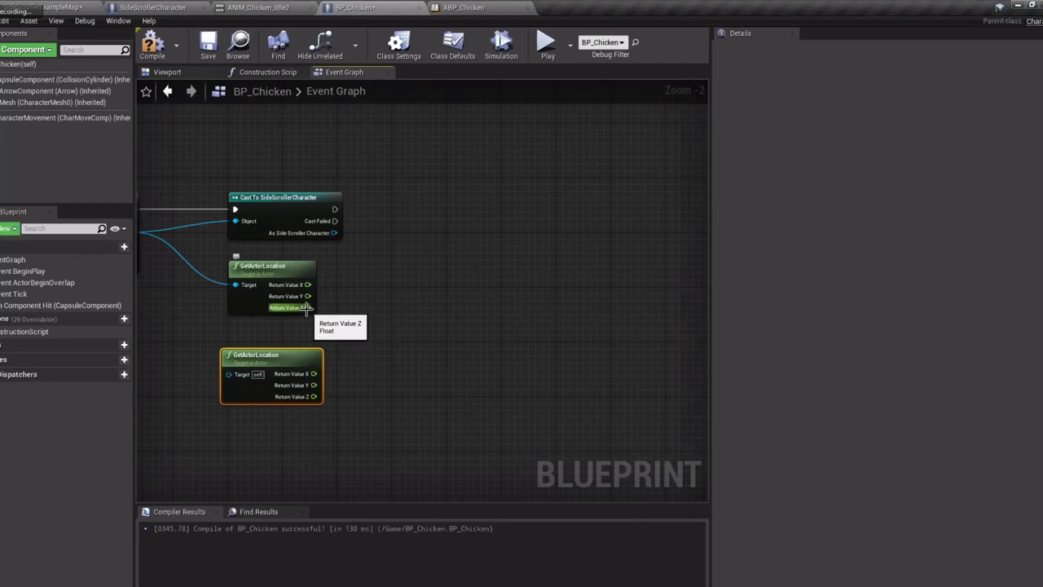
{"action": "left_click_drag", "start_coordinate": [422, 321], "coordinate": [426, 323]}
{"action": "type", "text": "<"}
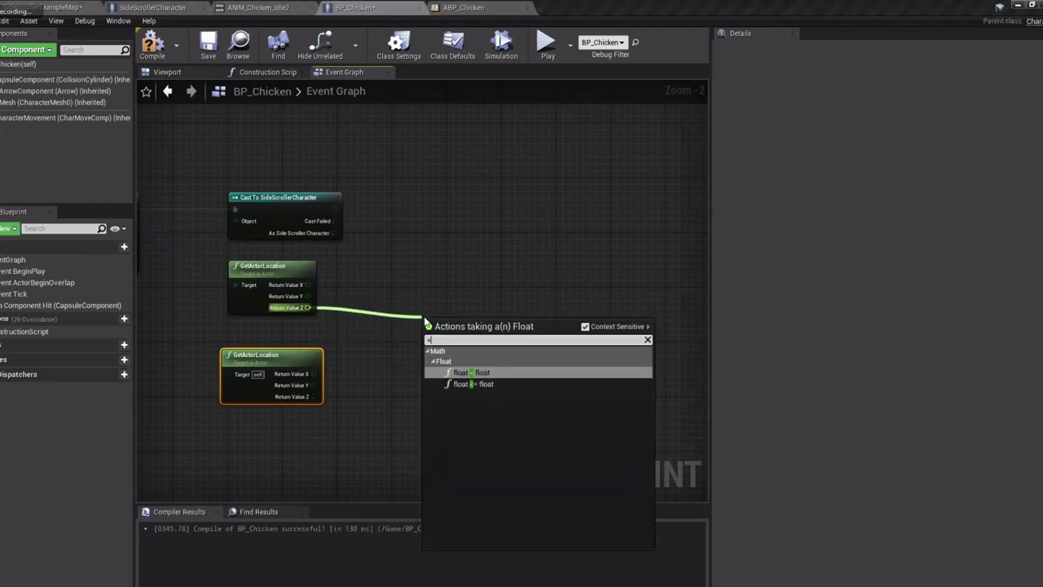
{"action": "key", "text": "BackSpace"}
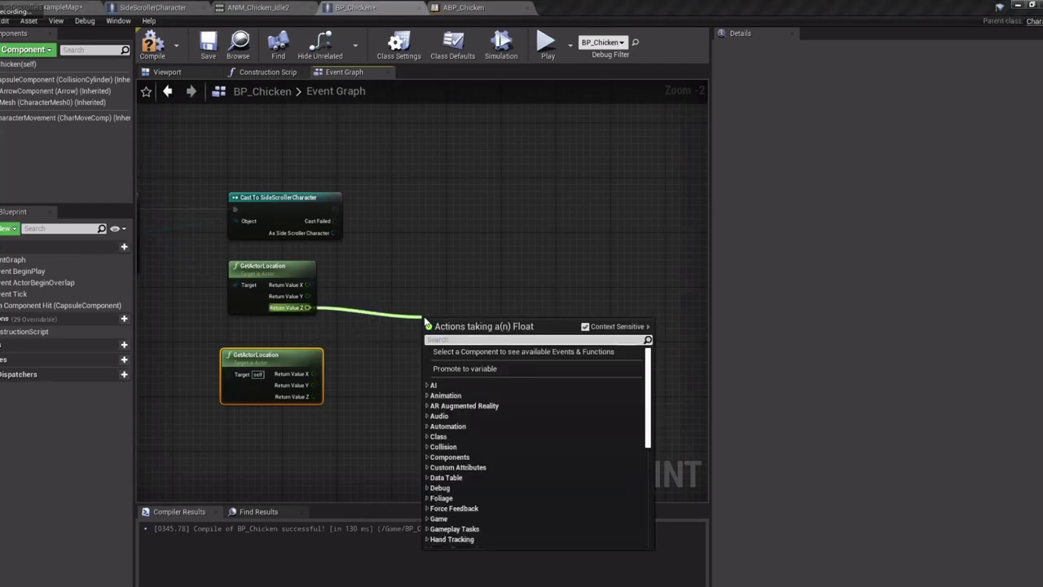
{"action": "type", "text": ">"}
{"action": "key", "text": "Return"}
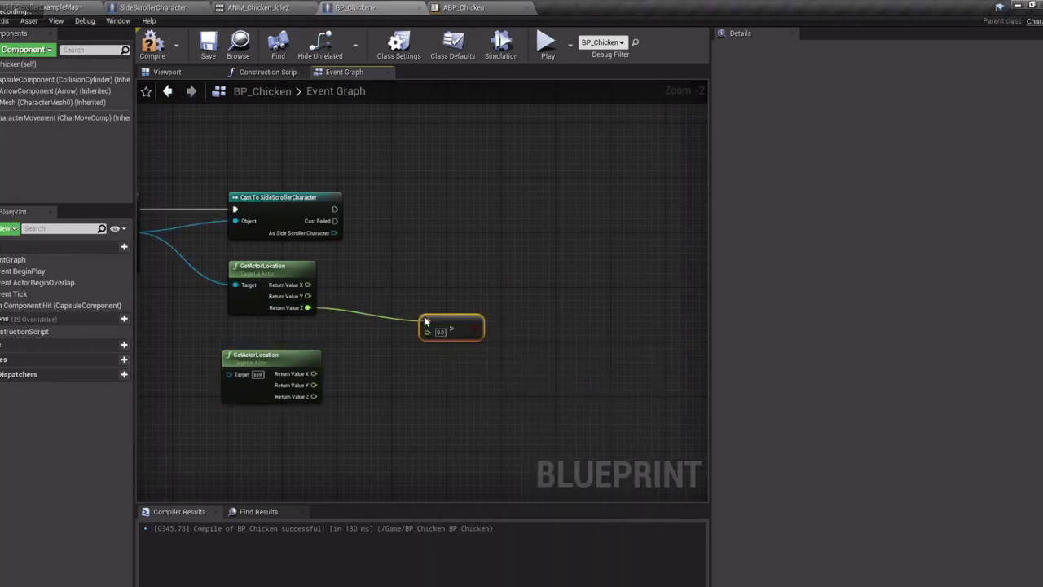
{"action": "left_click_drag", "start_coordinate": [444, 330], "coordinate": [486, 316]}
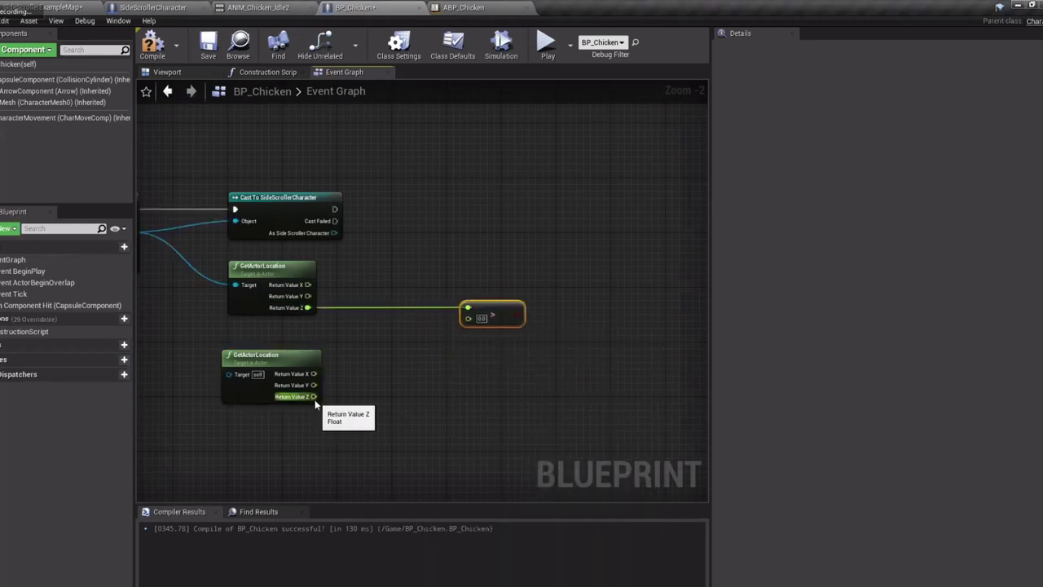
{"action": "left_click_drag", "start_coordinate": [314, 399], "coordinate": [468, 317]}
{"action": "left_click", "coordinate": [357, 357]}
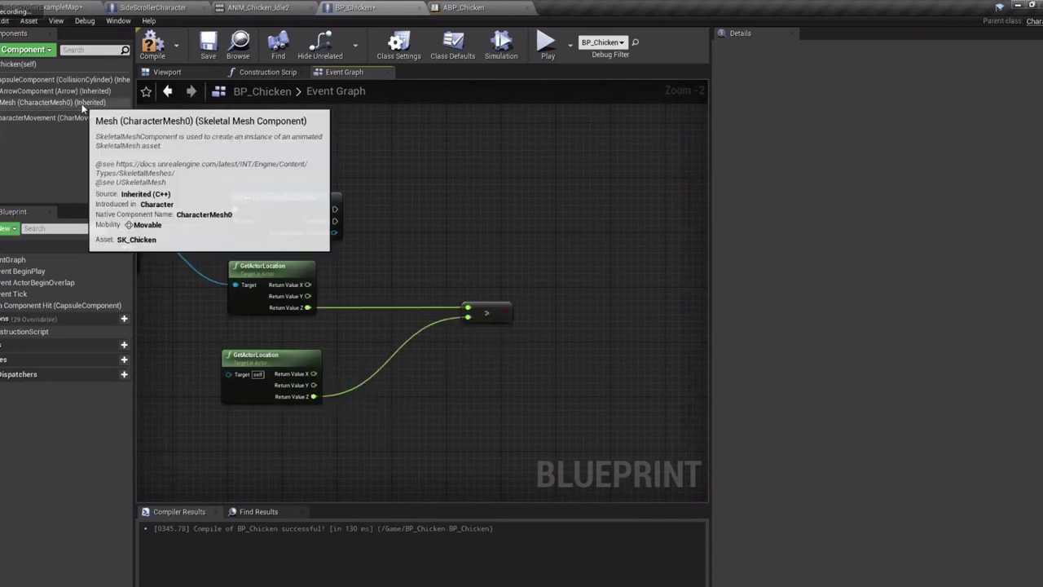
Place a Capsule Component reference in the graph and get its Capsule Half Height
{"action": "left_click_drag", "start_coordinate": [55, 84], "coordinate": [366, 415]}
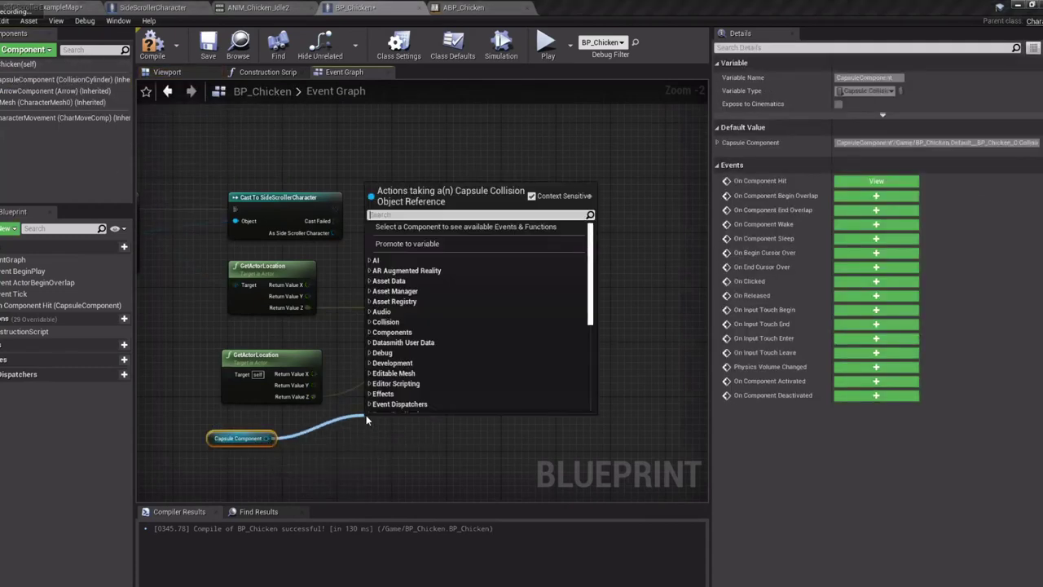
{"action": "type", "text": "get capsule"}
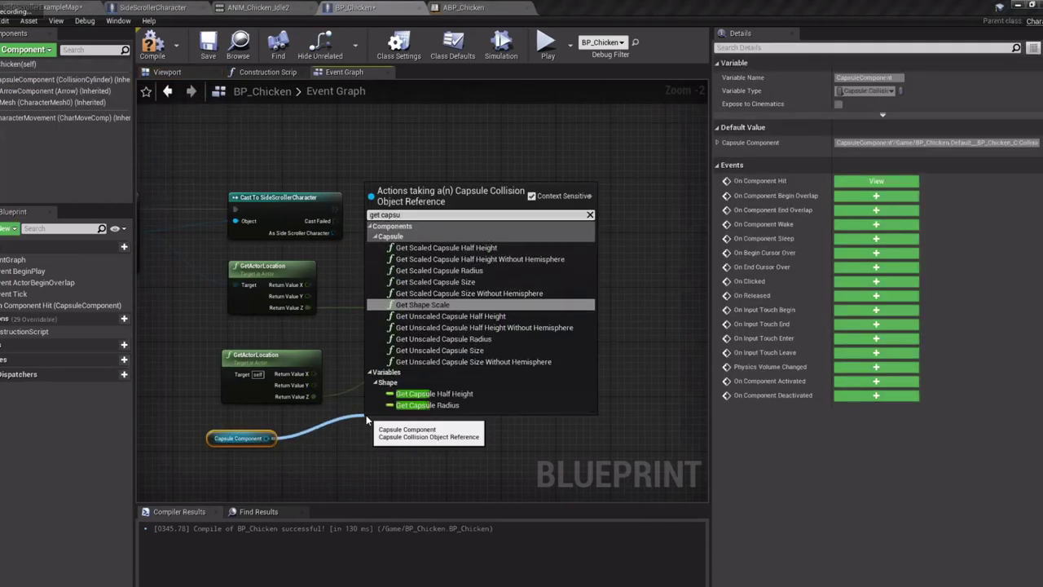
{"action": "key", "text": "Down"}
{"action": "key", "text": "Down"}
{"action": "key", "text": "Down"}
{"action": "key", "text": "Down"}
{"action": "key", "text": "Down"}
{"action": "key", "text": "Down"}
{"action": "key", "text": "Down"}
{"action": "key", "text": "Down"}
{"action": "key", "text": "Return"}
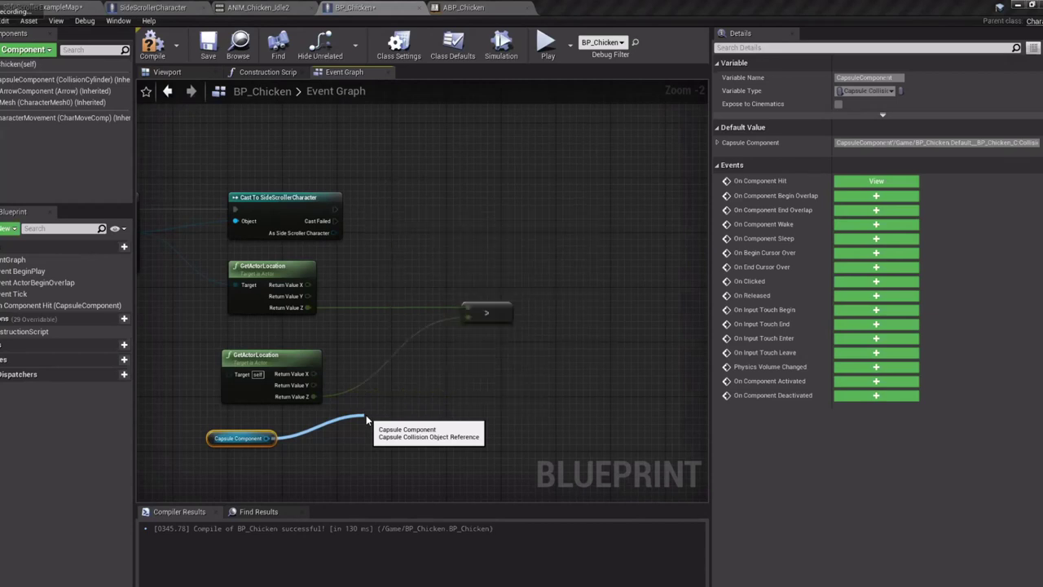
Add the Capsule Half Height to the chicken's location Z, feed the sum into the comparison's second input, and compile
{"action": "left_click_drag", "start_coordinate": [426, 426], "coordinate": [398, 371]}
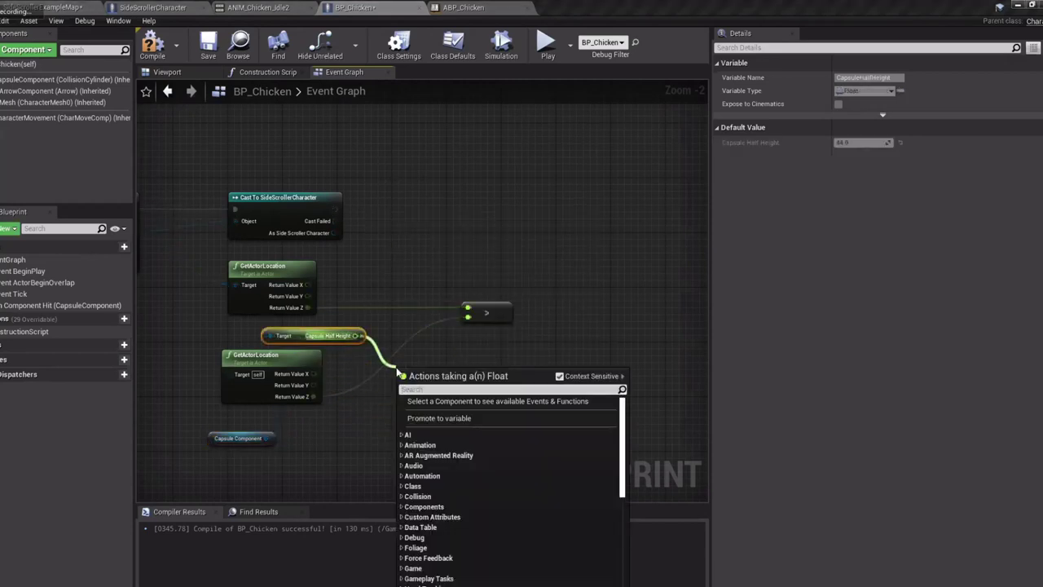
{"action": "type", "text": "+"}
{"action": "key", "text": "Return"}
{"action": "left_click_drag", "start_coordinate": [316, 397], "coordinate": [447, 381]}
{"action": "left_click_drag", "start_coordinate": [471, 322], "coordinate": [471, 321]}
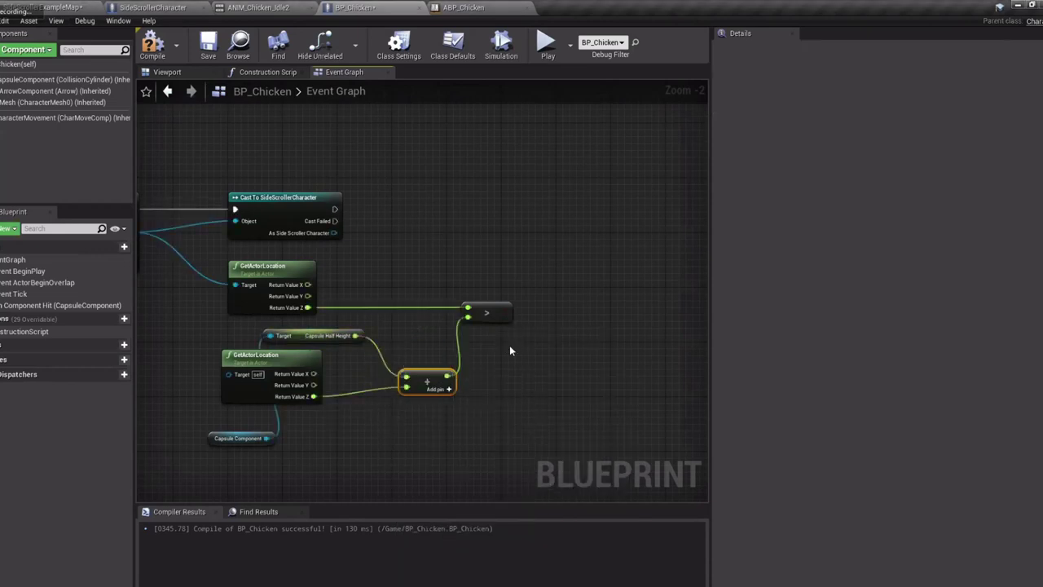
{"action": "right_click_drag", "start_coordinate": [509, 345], "coordinate": [493, 376]}
{"action": "right_click_drag", "start_coordinate": [443, 253], "coordinate": [498, 247]}
{"action": "scroll", "coordinate": [451, 323], "scroll_direction": "down", "scroll_amount": 1}
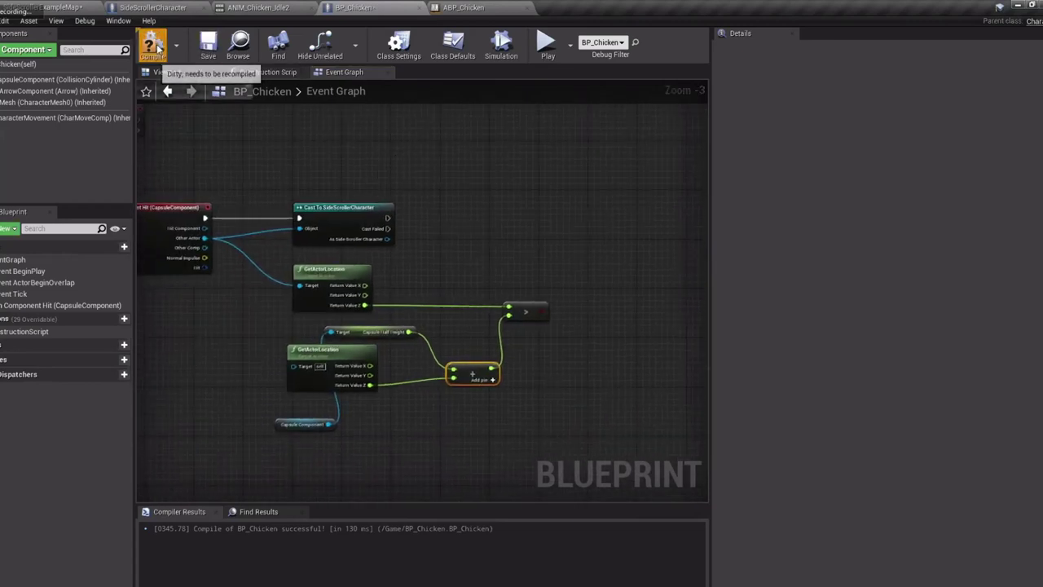
{"action": "left_click", "coordinate": [152, 45]}
Move the Capsule Component node beside the Capsule Half Height node and select the group of height calculation nodes
{"action": "right_click_drag", "start_coordinate": [552, 270], "coordinate": [577, 236]}
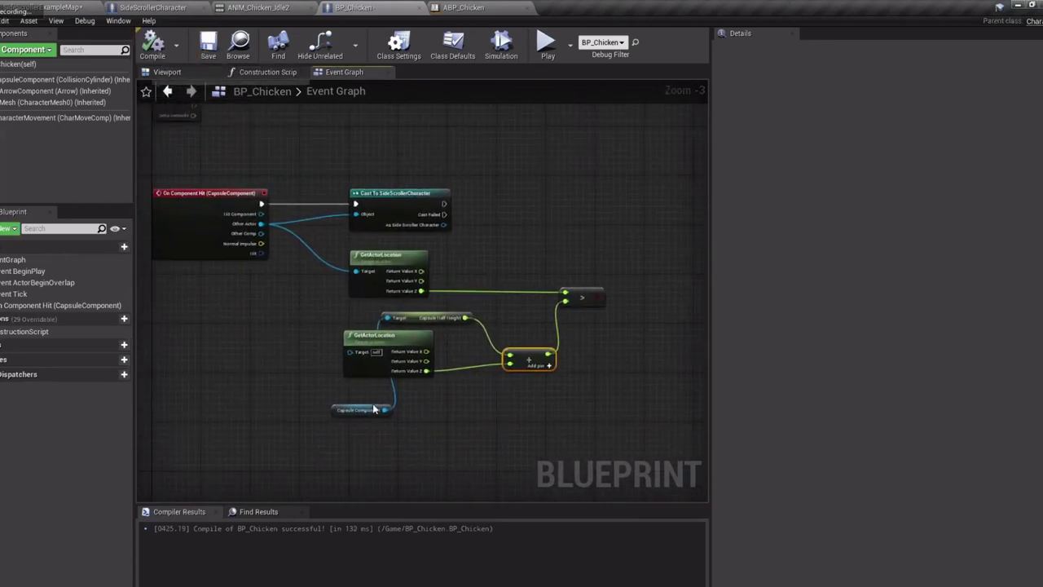
{"action": "left_click_drag", "start_coordinate": [330, 414], "coordinate": [326, 329]}
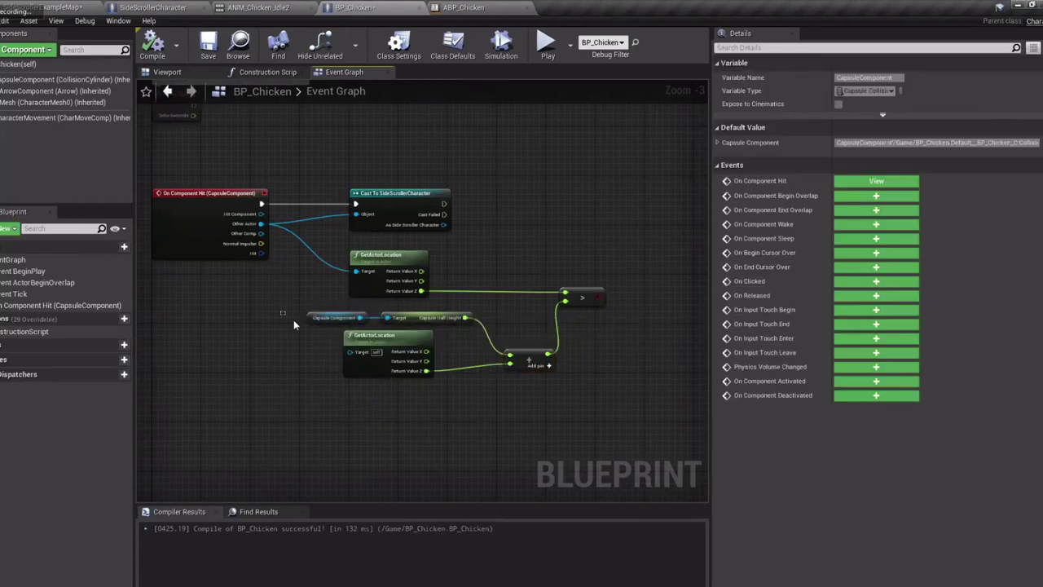
{"action": "left_click_drag", "start_coordinate": [560, 421], "coordinate": [562, 422]}
{"action": "right_click_drag", "start_coordinate": [587, 413], "coordinate": [482, 418]}
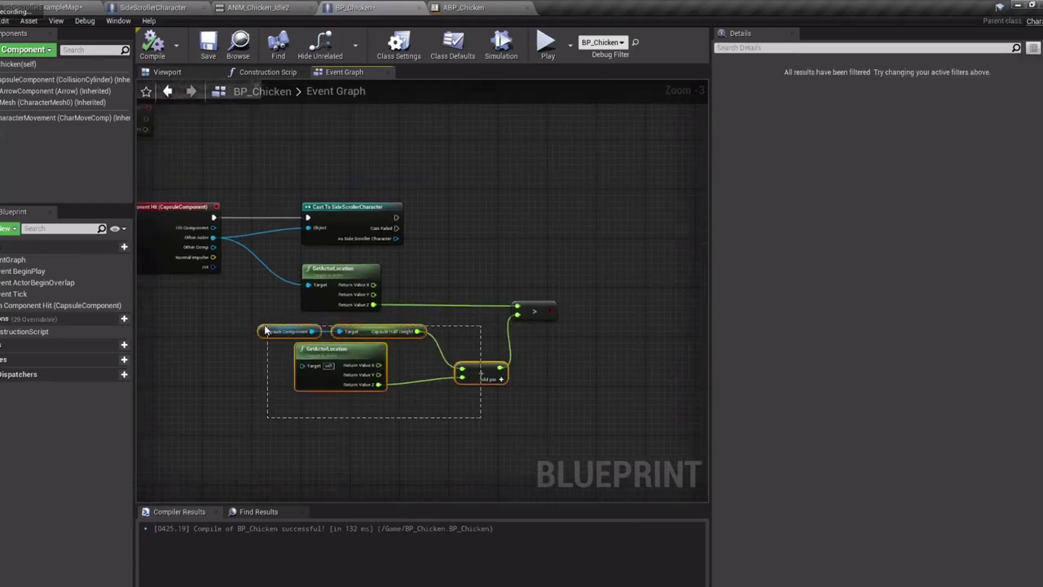
Add a Branch node conditioned on the greater-than result, run it from the successful cast, and compile BP_Chicken
{"action": "right_click_drag", "start_coordinate": [535, 228], "coordinate": [441, 305]}
{"action": "left_click_drag", "start_coordinate": [429, 359], "coordinate": [515, 325]}
{"action": "type", "text": "br"}
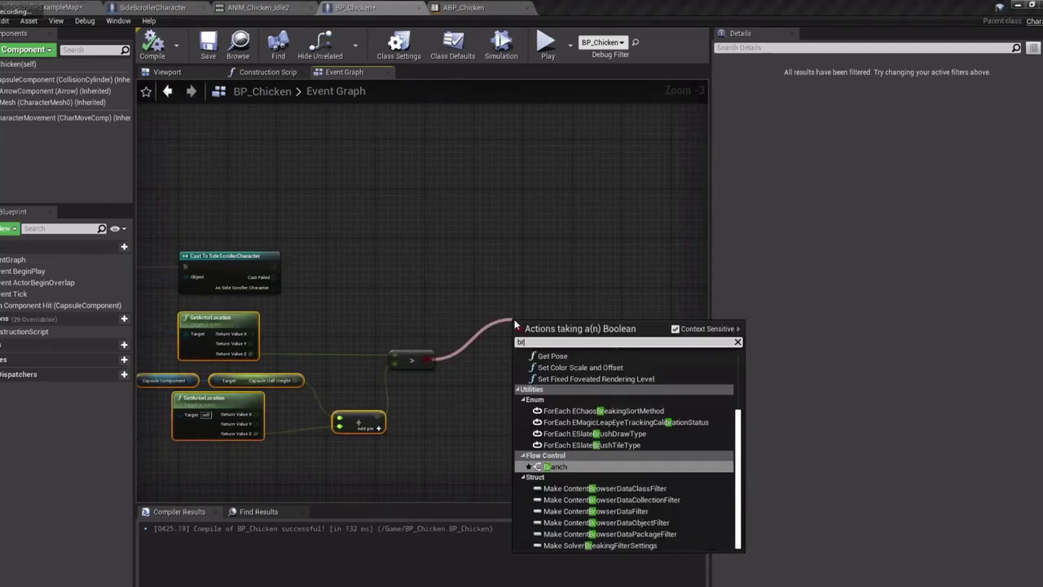
{"action": "key", "text": "Return"}
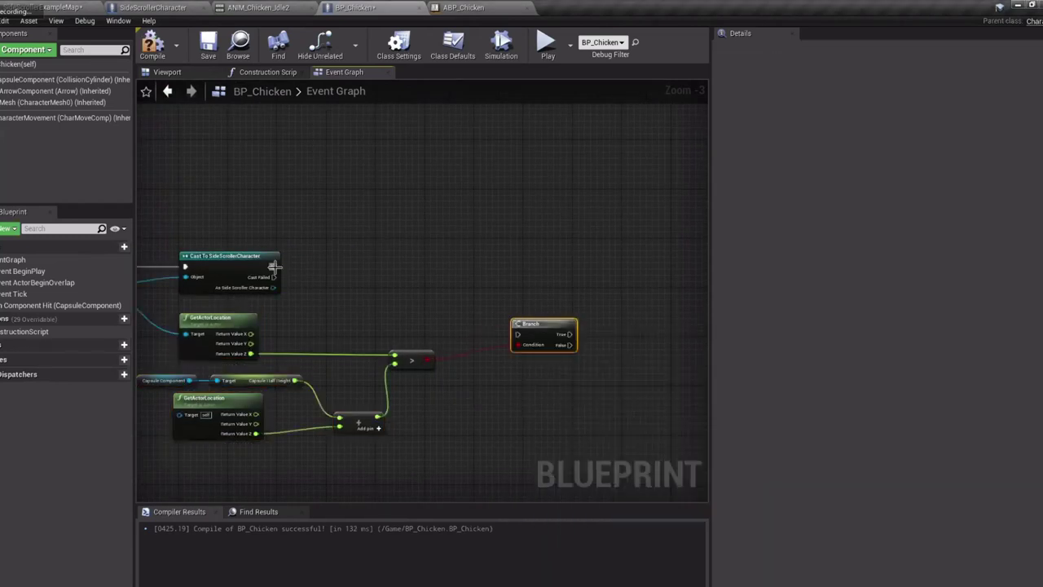
{"action": "left_click_drag", "start_coordinate": [275, 267], "coordinate": [511, 283]}
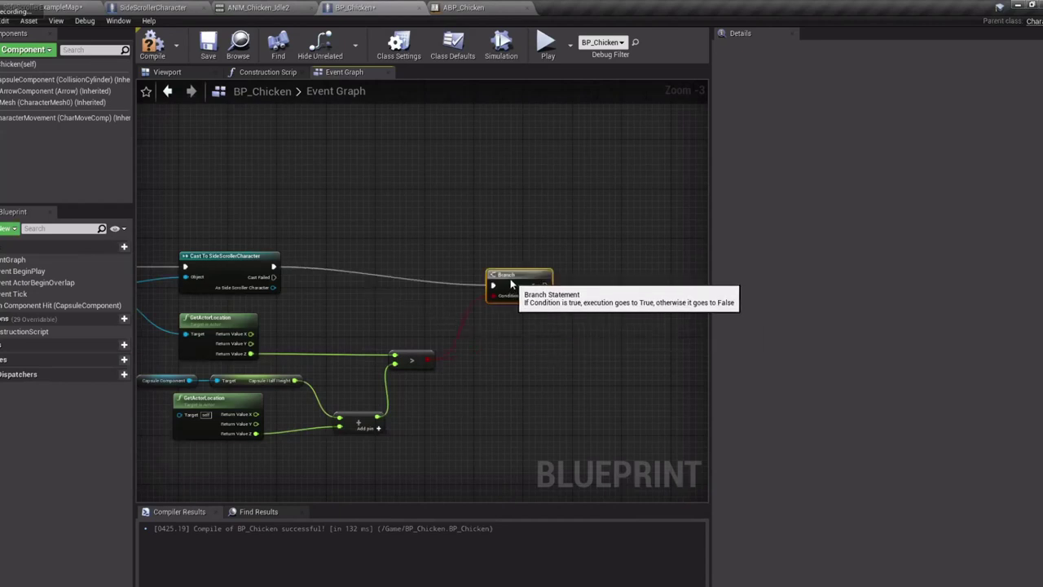
{"action": "right_click_drag", "start_coordinate": [534, 343], "coordinate": [392, 381]}
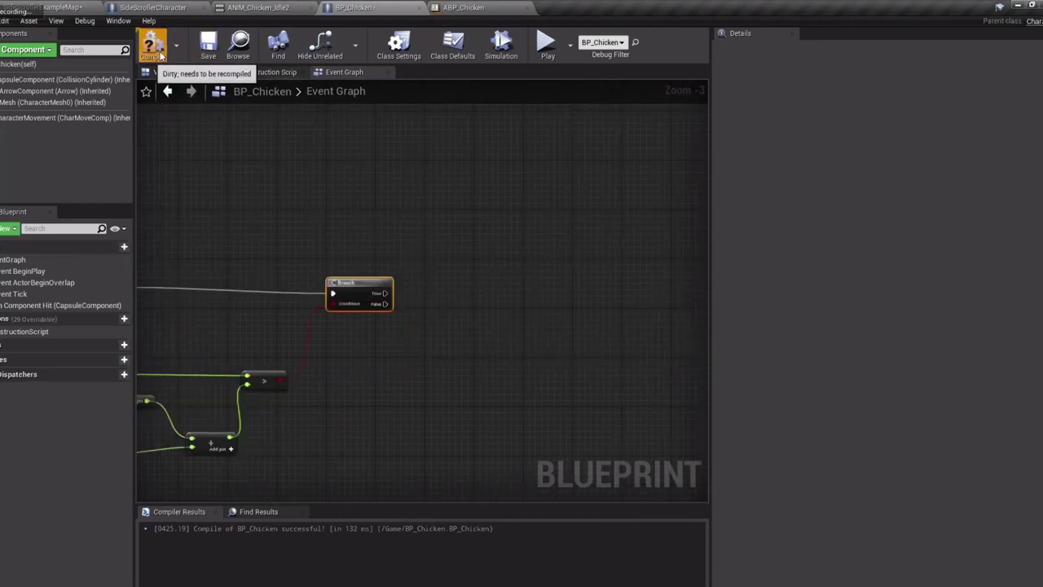
{"action": "left_click", "coordinate": [152, 45]}
Add a Print String node run by the Branch's True output
{"action": "right_click_drag", "start_coordinate": [373, 187], "coordinate": [681, 225]}
{"action": "left_click_drag", "start_coordinate": [661, 228], "coordinate": [232, 493]}
{"action": "right_click_drag", "start_coordinate": [580, 199], "coordinate": [360, 210]}
{"action": "left_click_drag", "start_coordinate": [388, 260], "coordinate": [464, 265]}
{"action": "type", "text": "print"}
{"action": "key", "text": "Return"}
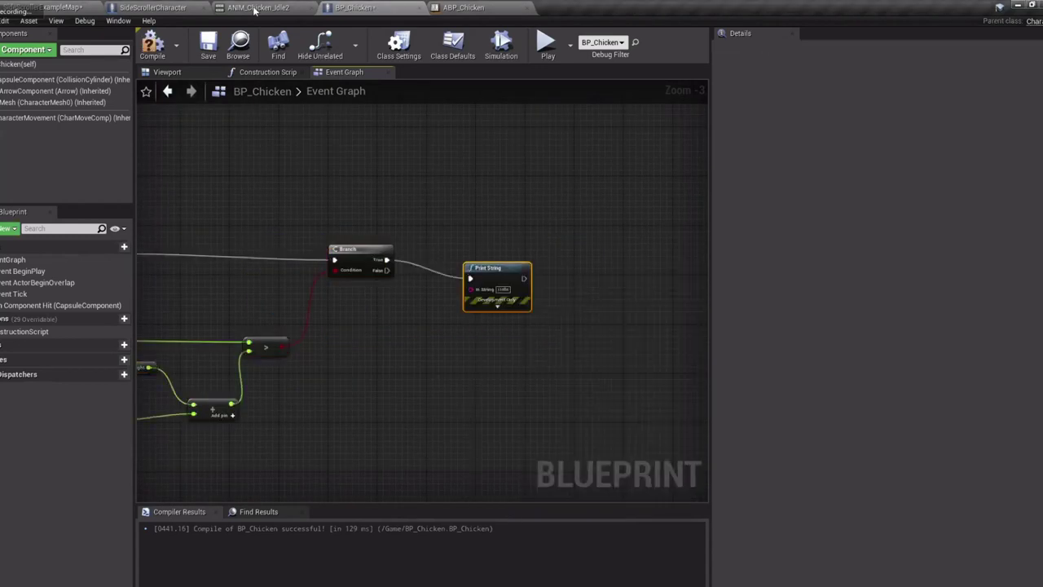
Compile BP_Chicken and playtest the level, running the character into the chicken and jumping on it
{"action": "left_click", "coordinate": [153, 42]}
{"action": "left_click", "coordinate": [66, 10]}
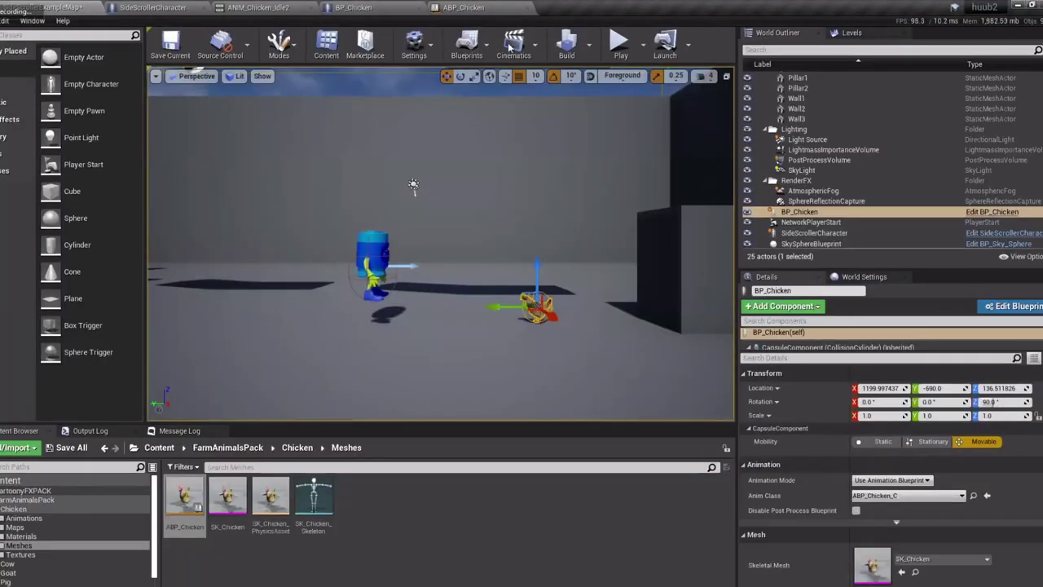
{"action": "left_click", "coordinate": [633, 43]}
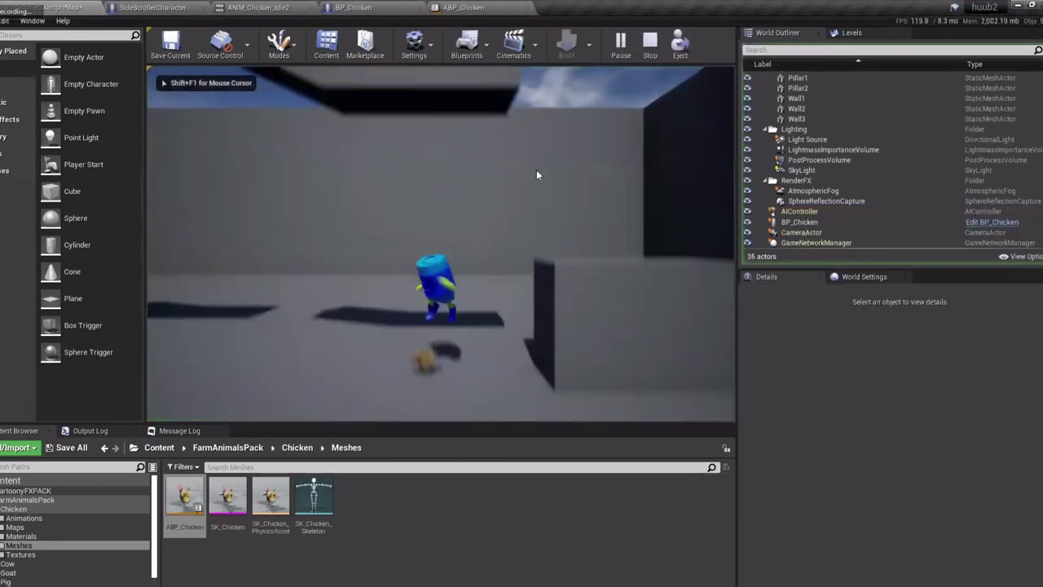
{"action": "key", "text": "a"}
{"action": "key", "text": "d"}
{"action": "key", "text": "a"}
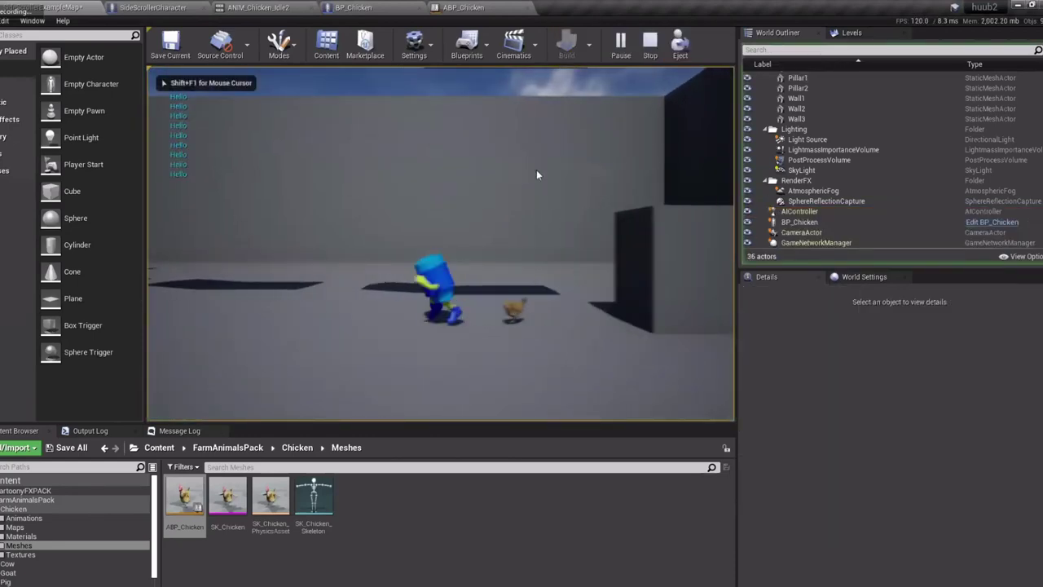
{"action": "key", "text": "d"}
{"action": "key", "text": "space"}
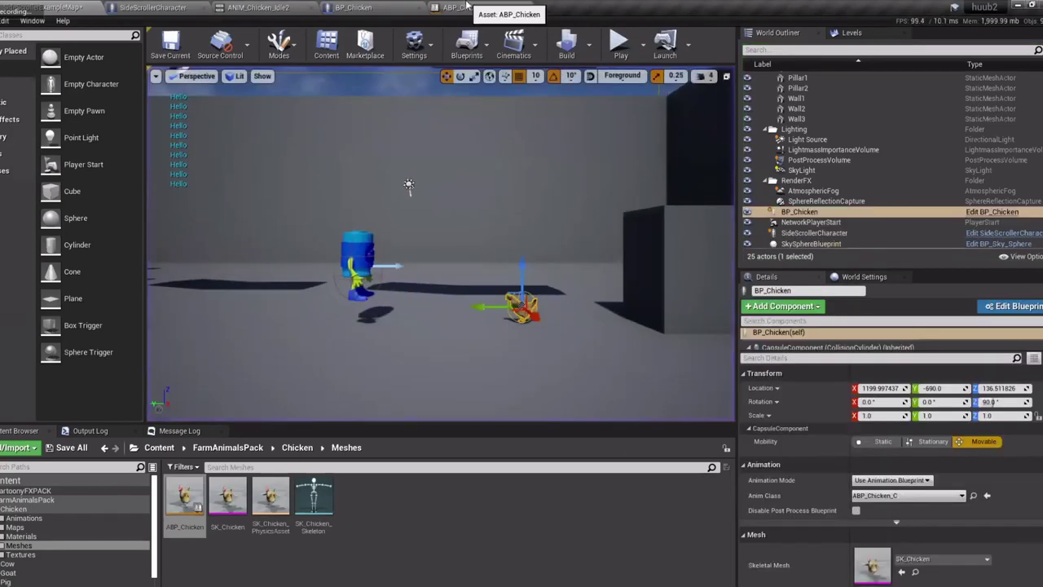
Delete the Capsule Component and Capsule Half Height nodes from BP_Chicken's event graph, and save and compile the blueprint
{"action": "left_click", "coordinate": [468, 7]}
{"action": "left_click", "coordinate": [379, 6]}
{"action": "scroll", "coordinate": [489, 195], "scroll_direction": "up", "scroll_amount": 4}
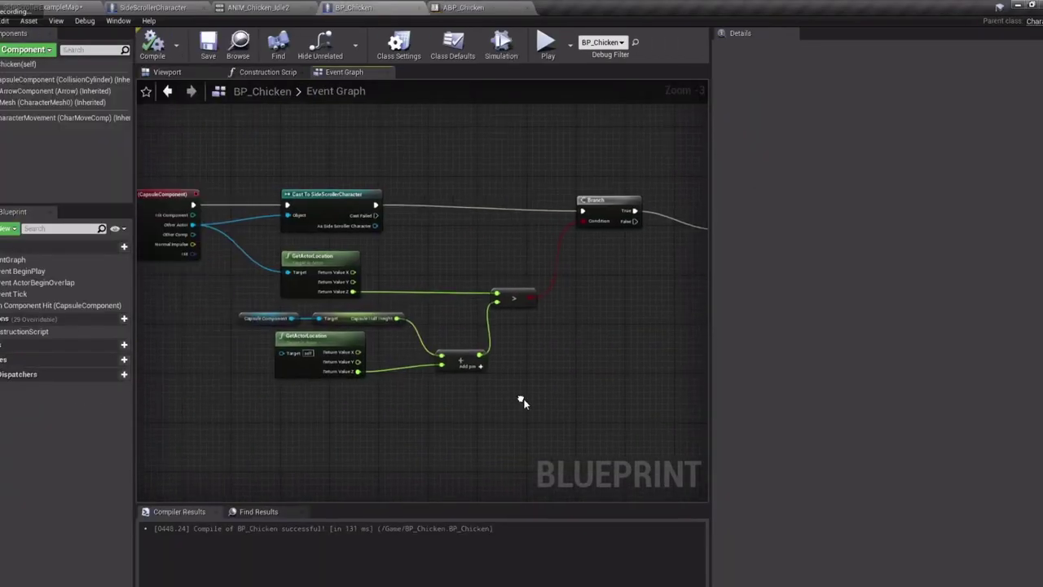
{"action": "right_click_drag", "start_coordinate": [406, 451], "coordinate": [406, 470]}
{"action": "right_click_drag", "start_coordinate": [335, 424], "coordinate": [369, 375]}
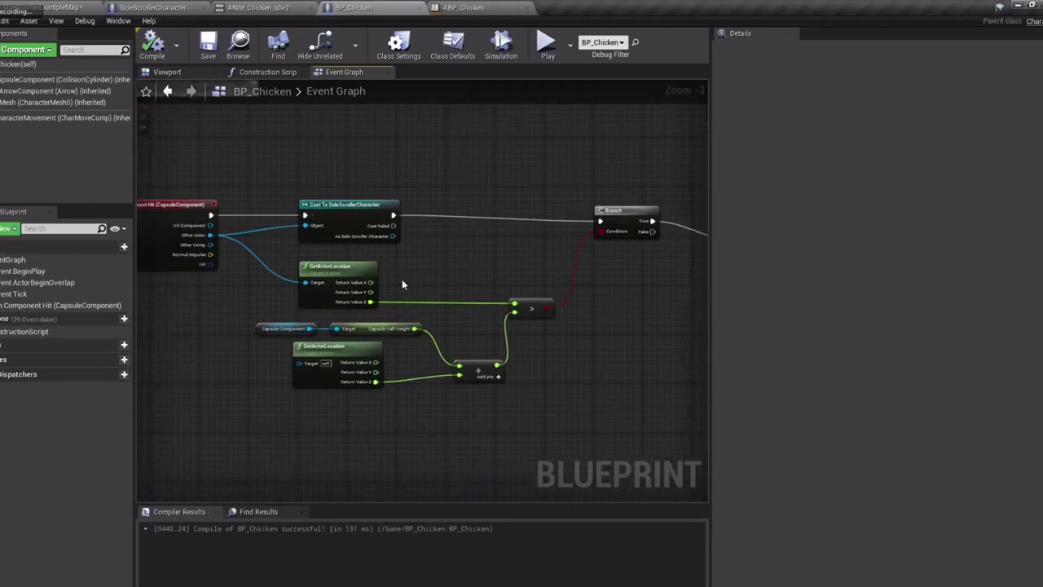
{"action": "right_click_drag", "start_coordinate": [402, 283], "coordinate": [390, 286]}
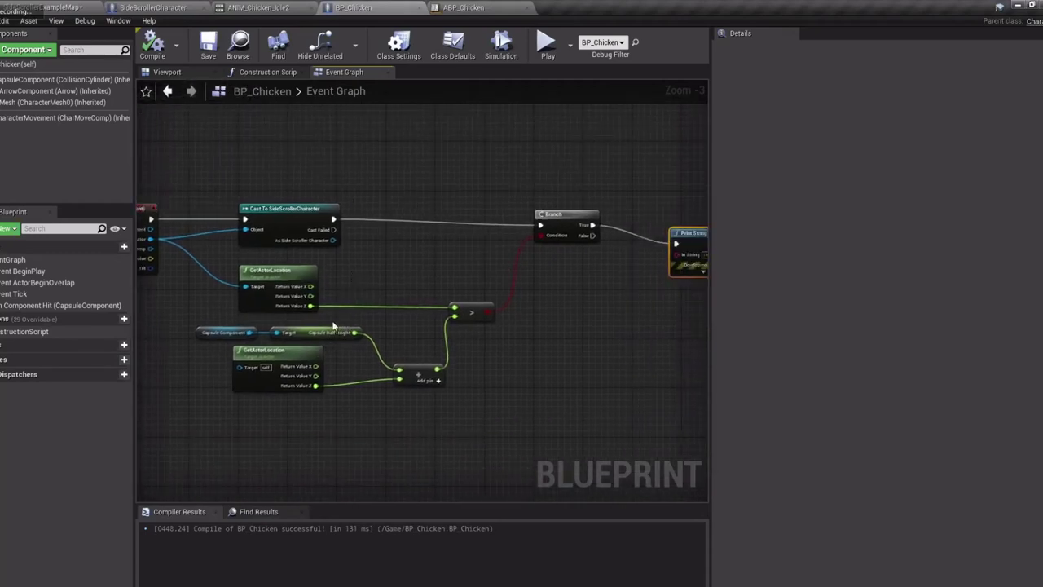
{"action": "left_click_drag", "start_coordinate": [192, 342], "coordinate": [369, 323]}
{"action": "key", "text": "Delete"}
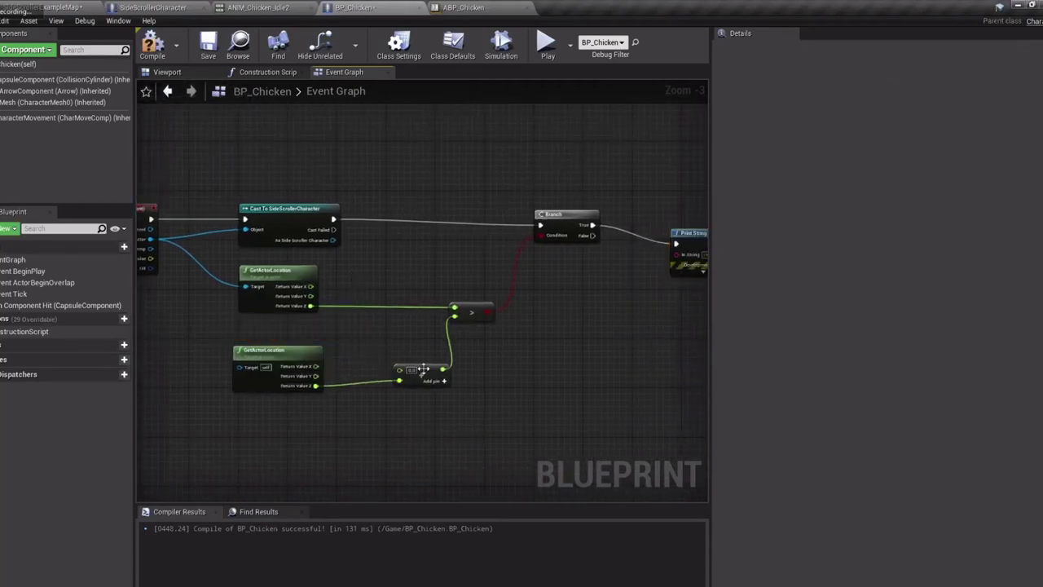
{"action": "right_click_drag", "start_coordinate": [477, 167], "coordinate": [454, 179]}
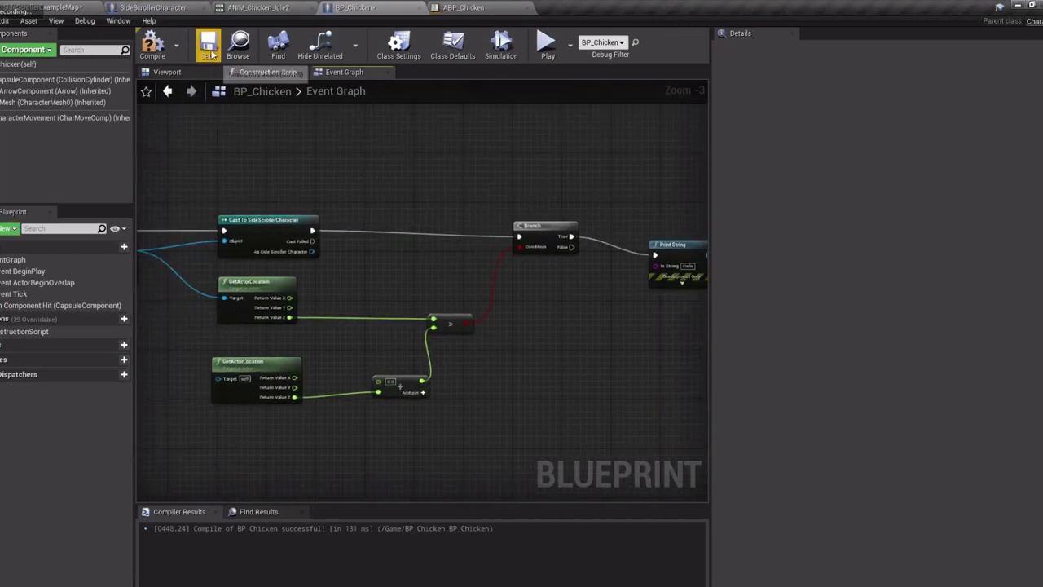
{"action": "left_click", "coordinate": [210, 49]}
{"action": "left_click", "coordinate": [154, 45]}
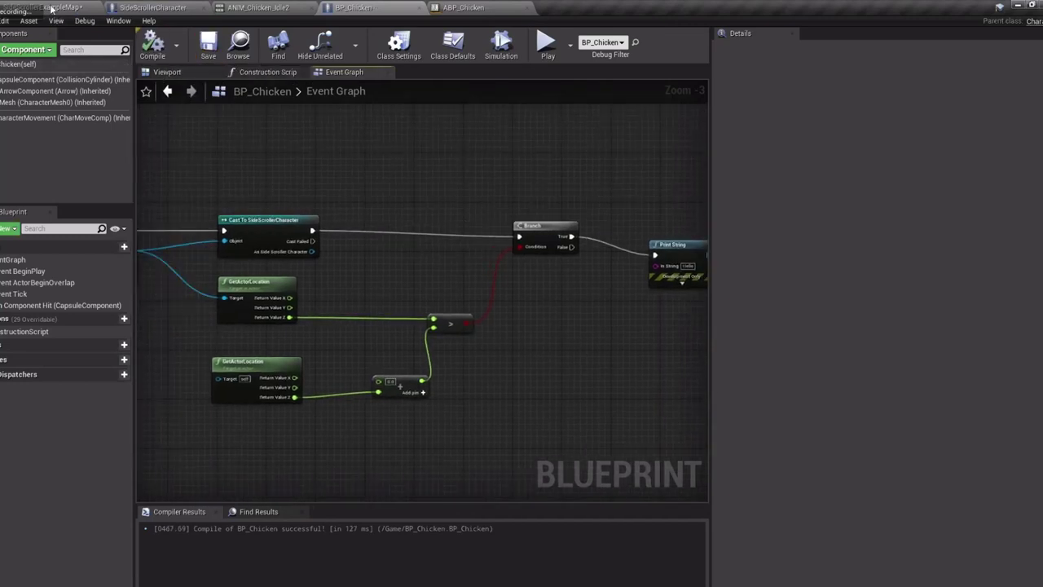
Playtest the level, running against the chicken and repeatedly jumping over and onto it to check the Print String output
{"action": "left_click", "coordinate": [50, 8]}
{"action": "left_click", "coordinate": [620, 41]}
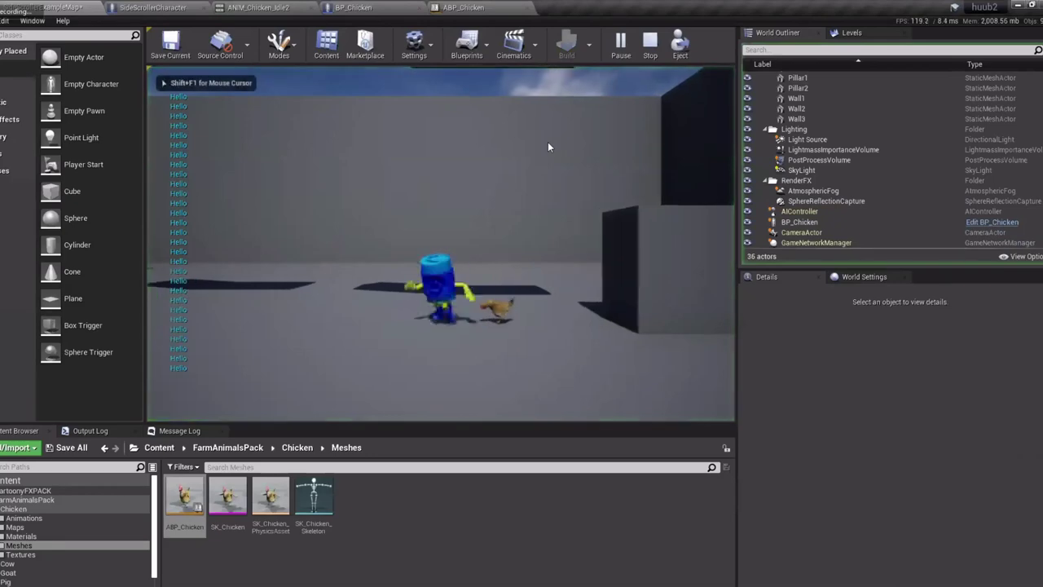
{"action": "key", "text": "a"}
{"action": "key", "text": "d"}
{"action": "key", "text": "space"}
{"action": "key", "text": "a"}
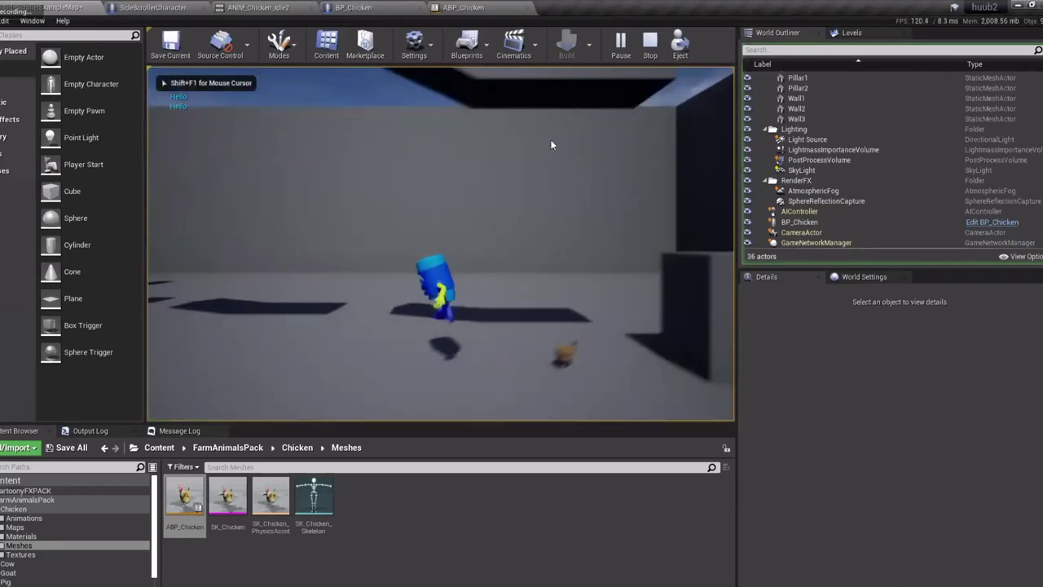
{"action": "key", "text": "space"}
{"action": "key", "text": "d"}
{"action": "key", "text": "space"}
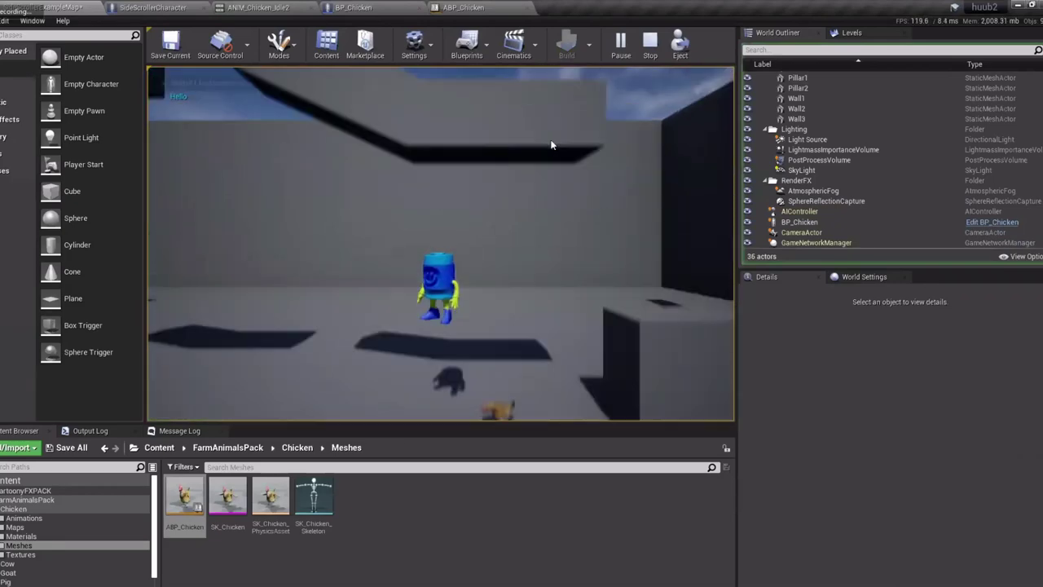
{"action": "key", "text": "d"}
{"action": "key", "text": "a"}
{"action": "key", "text": "d"}
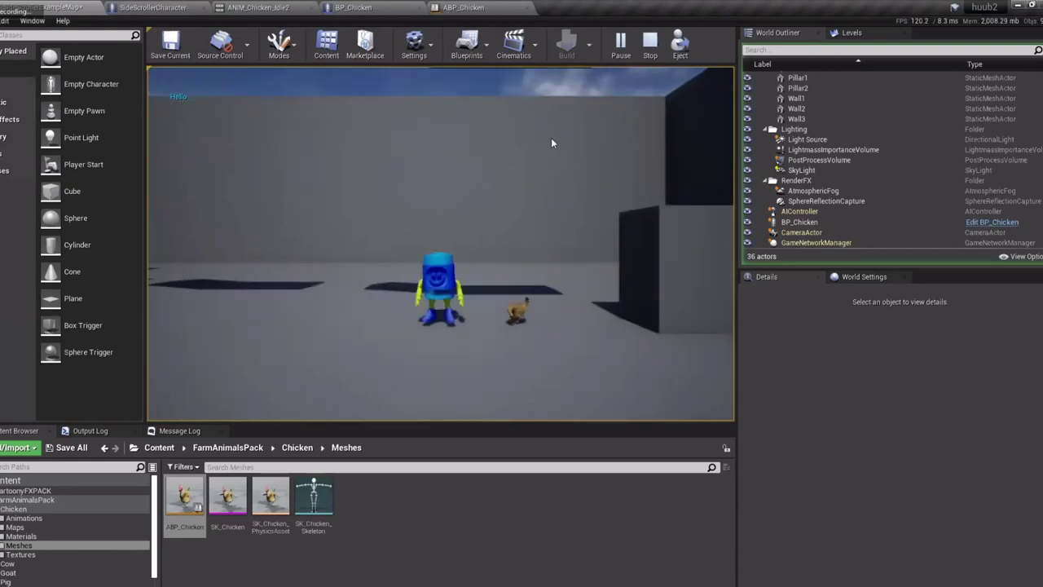
{"action": "key", "text": "Escape"}
Delete the Print String node from BP_Chicken's event graph
{"action": "left_click", "coordinate": [355, 9]}
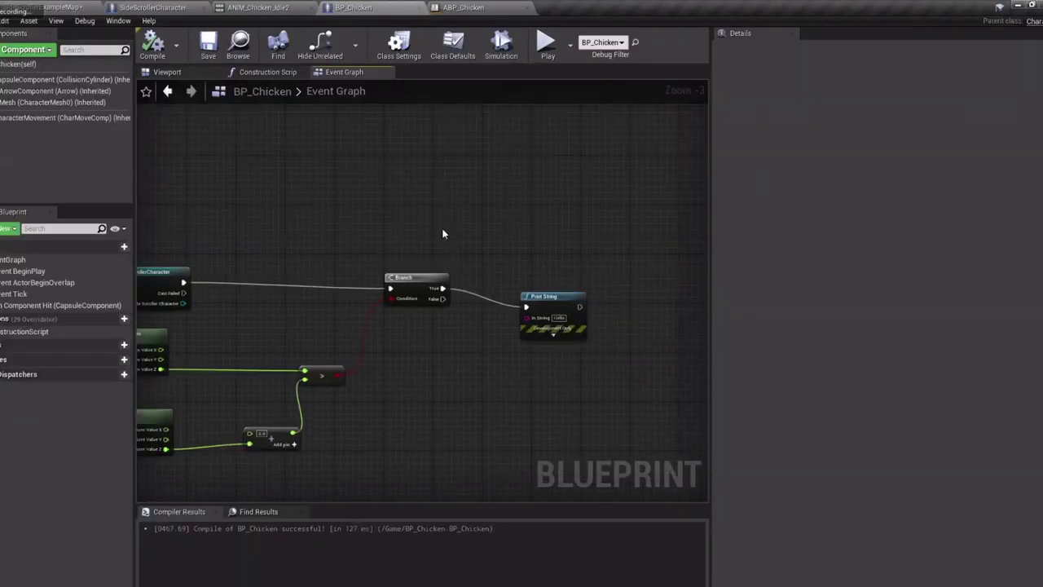
{"action": "key", "text": "Delete"}
{"action": "right_click_drag", "start_coordinate": [553, 365], "coordinate": [496, 366]}
{"action": "right_click_drag", "start_coordinate": [274, 265], "coordinate": [307, 248]}
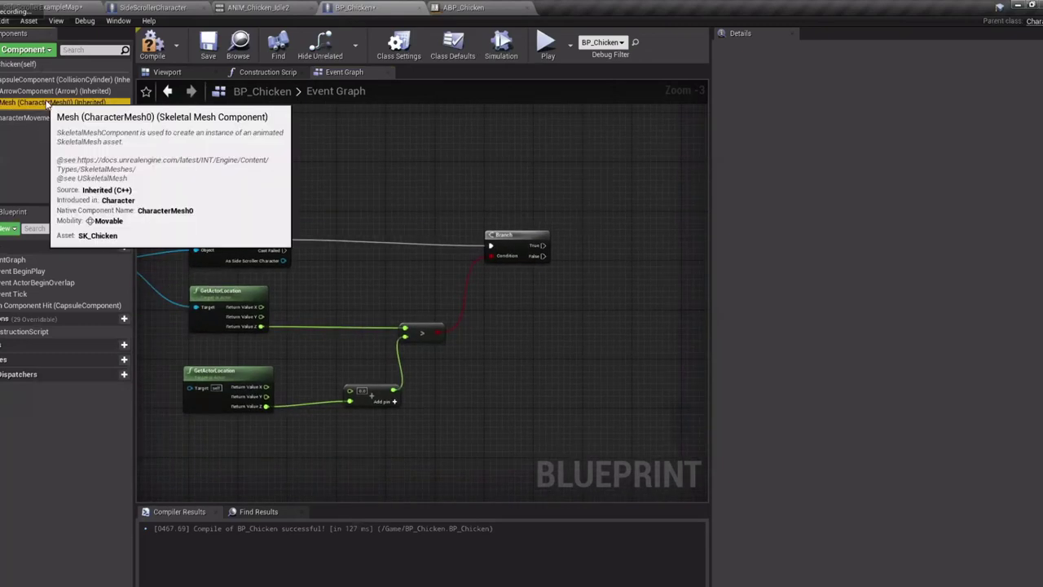
Add a Mesh reference with a Play Animation node targeting it, run by the Branch's True output
{"action": "left_click_drag", "start_coordinate": [53, 102], "coordinate": [528, 395]}
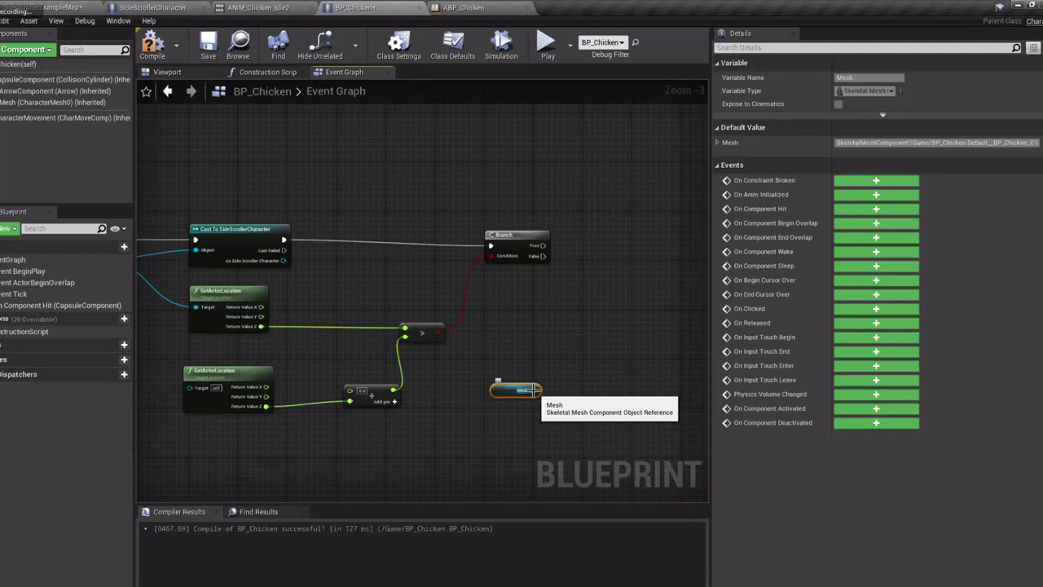
{"action": "left_click_drag", "start_coordinate": [534, 391], "coordinate": [621, 303]}
{"action": "type", "text": "play"}
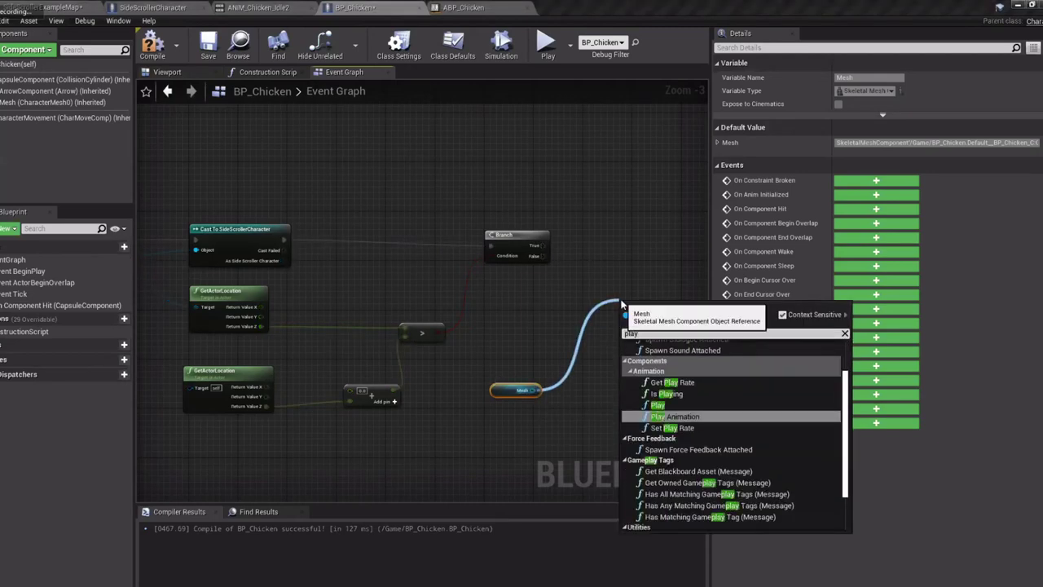
{"action": "key", "text": "Return"}
{"action": "right_click_drag", "start_coordinate": [656, 240], "coordinate": [528, 244]}
{"action": "left_click_drag", "start_coordinate": [417, 250], "coordinate": [653, 237]}
{"action": "right_click_drag", "start_coordinate": [571, 349], "coordinate": [432, 373]}
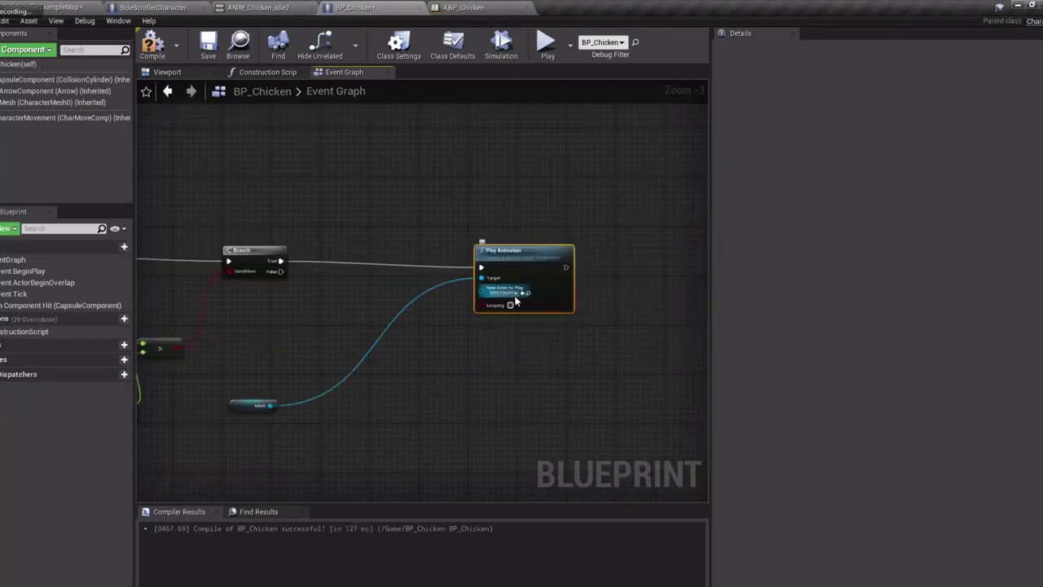
Choose ANIM_Chicken_Death as the Play Animation node's new animation, and compile and save BP_Chicken
{"action": "left_click", "coordinate": [502, 294]}
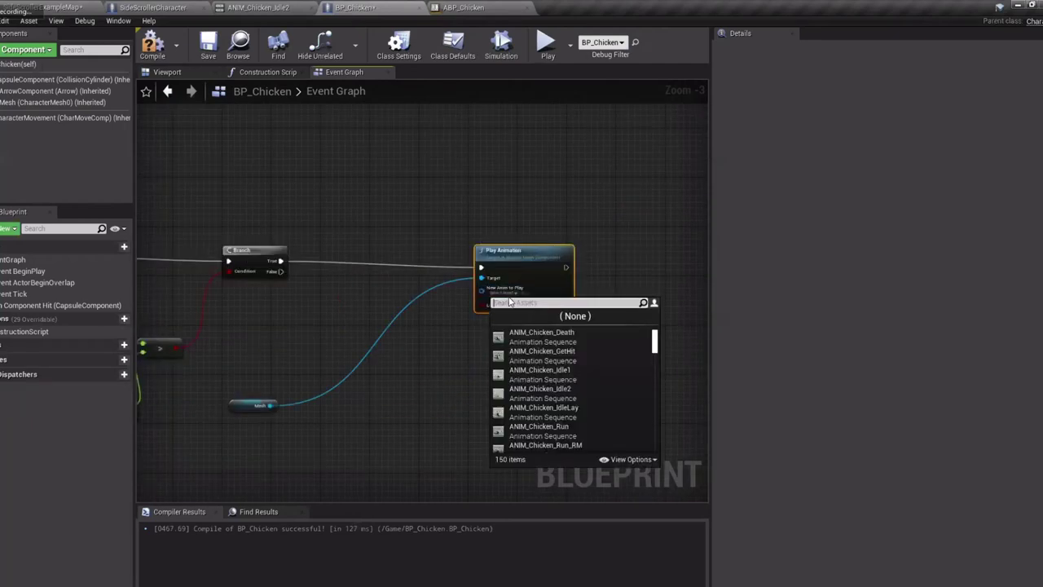
{"action": "left_click", "coordinate": [573, 340]}
{"action": "right_click_drag", "start_coordinate": [405, 390], "coordinate": [490, 389]}
{"action": "right_click_drag", "start_coordinate": [475, 208], "coordinate": [458, 213]}
{"action": "left_click", "coordinate": [152, 46]}
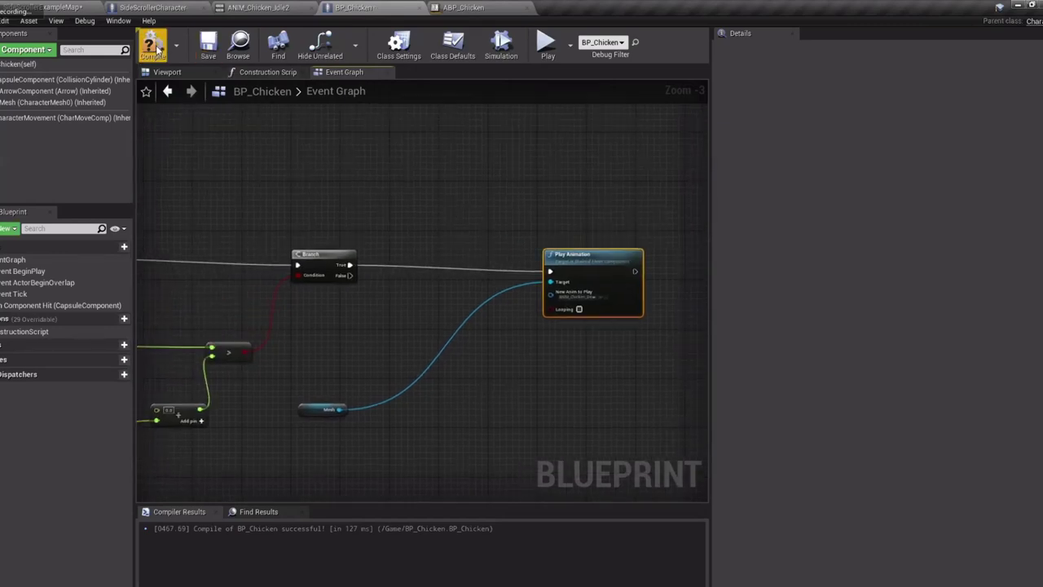
{"action": "left_click", "coordinate": [207, 46]}
Playtest the level and jump on the chicken to check its death animation
{"action": "left_click", "coordinate": [73, 10]}
{"action": "key", "text": "alt+p"}
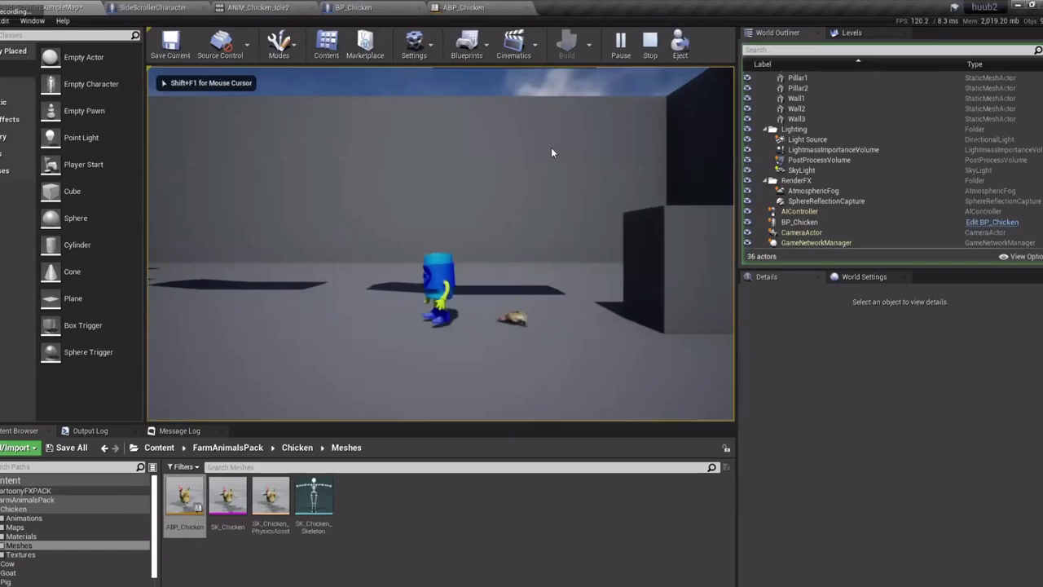
{"action": "key", "text": "Escape"}
Add a Delay node run by the Play Animation node in BP_Chicken and set its duration
{"action": "left_click", "coordinate": [373, 7]}
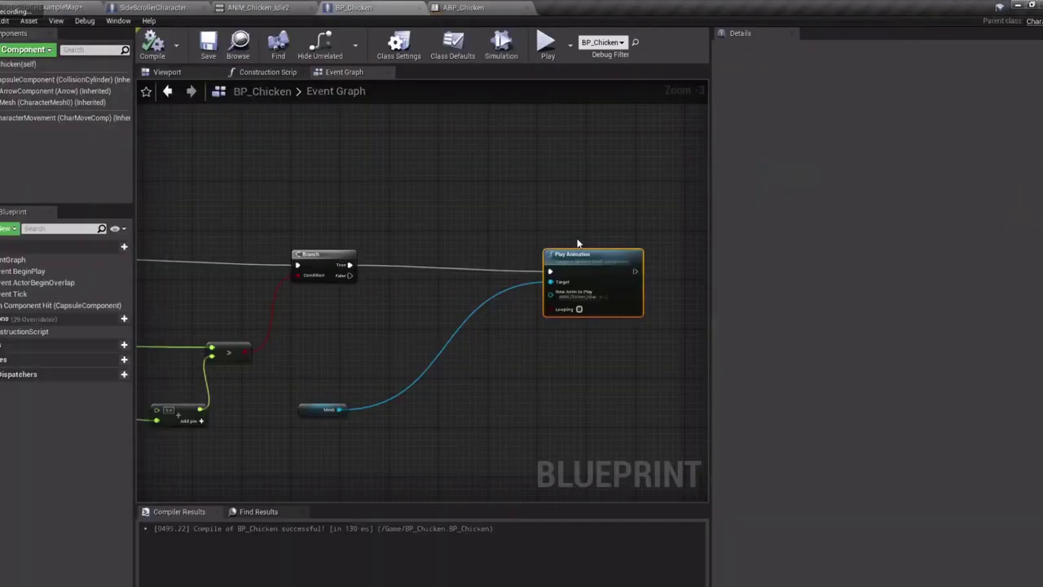
{"action": "right_click_drag", "start_coordinate": [576, 223], "coordinate": [501, 209]}
{"action": "right_click_drag", "start_coordinate": [510, 363], "coordinate": [488, 358]}
{"action": "right_click_drag", "start_coordinate": [313, 199], "coordinate": [356, 159]}
{"action": "right_click_drag", "start_coordinate": [454, 334], "coordinate": [397, 361]}
{"action": "left_click_drag", "start_coordinate": [528, 248], "coordinate": [574, 250]}
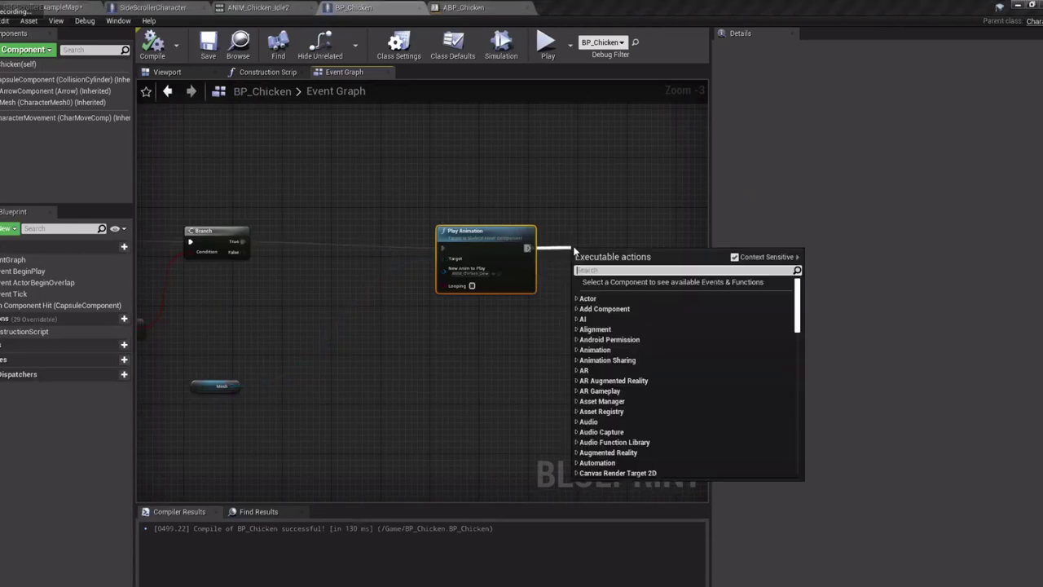
{"action": "type", "text": "delay"}
{"action": "key", "text": "Return"}
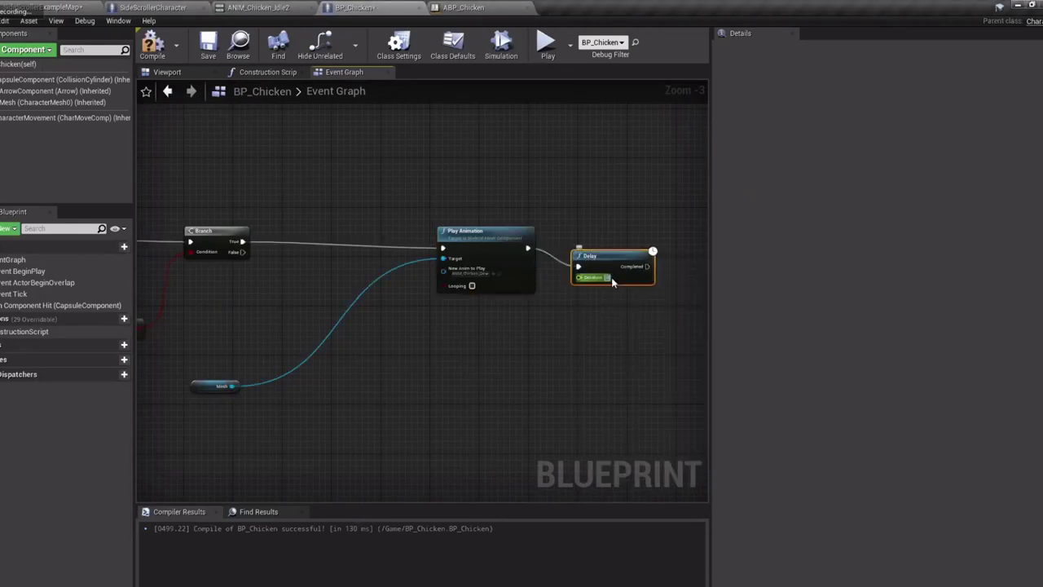
{"action": "right_click_drag", "start_coordinate": [636, 258], "coordinate": [536, 249]}
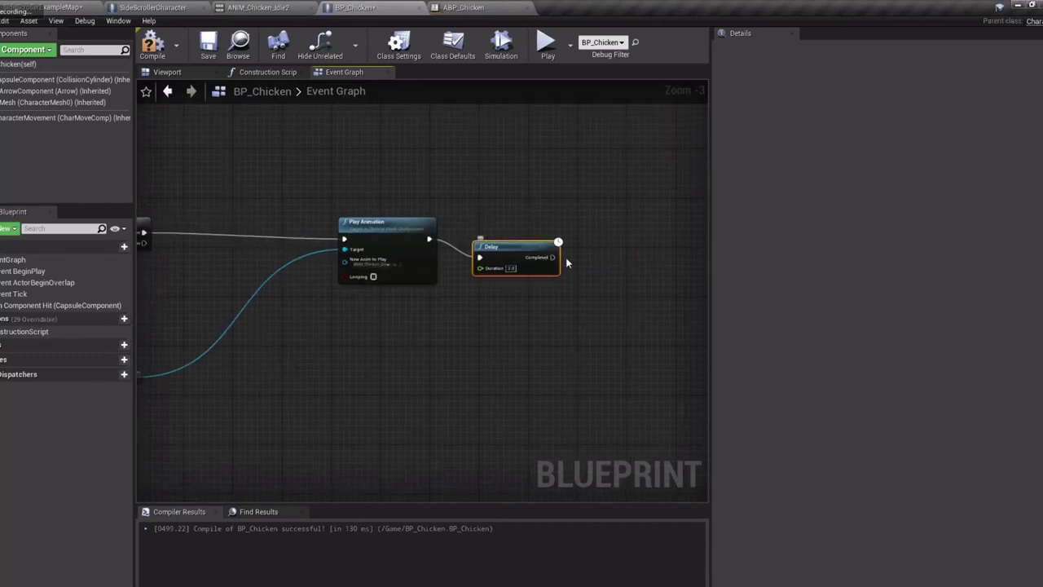
{"action": "right_click_drag", "start_coordinate": [488, 317], "coordinate": [569, 296]}
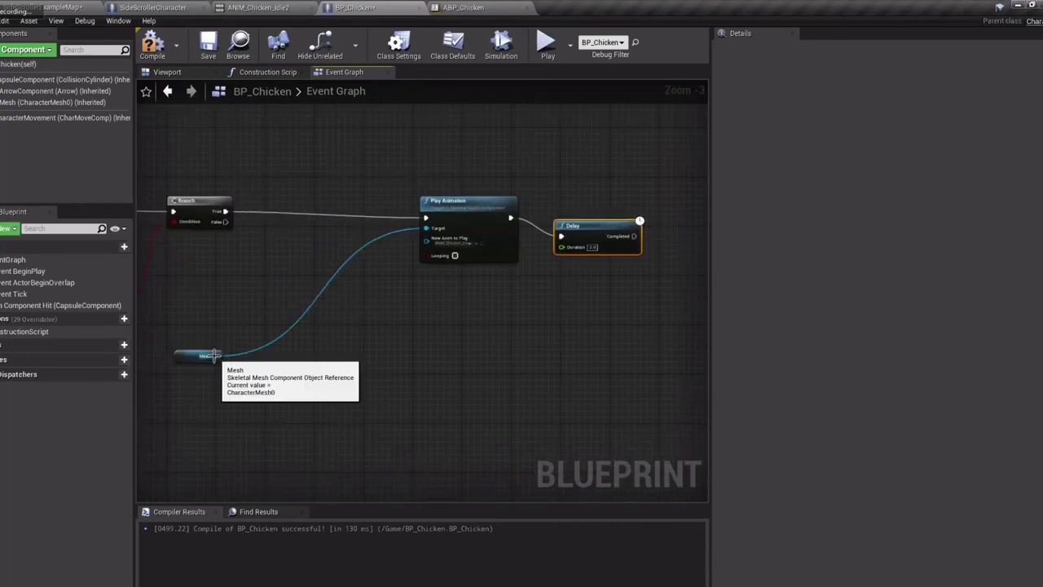
Add a DestroyActor node targeting self, run it from the Delay's Completed output, and compile BP_Chicken
{"action": "right_click", "coordinate": [634, 339]}
{"action": "type", "text": "destroy actor"}
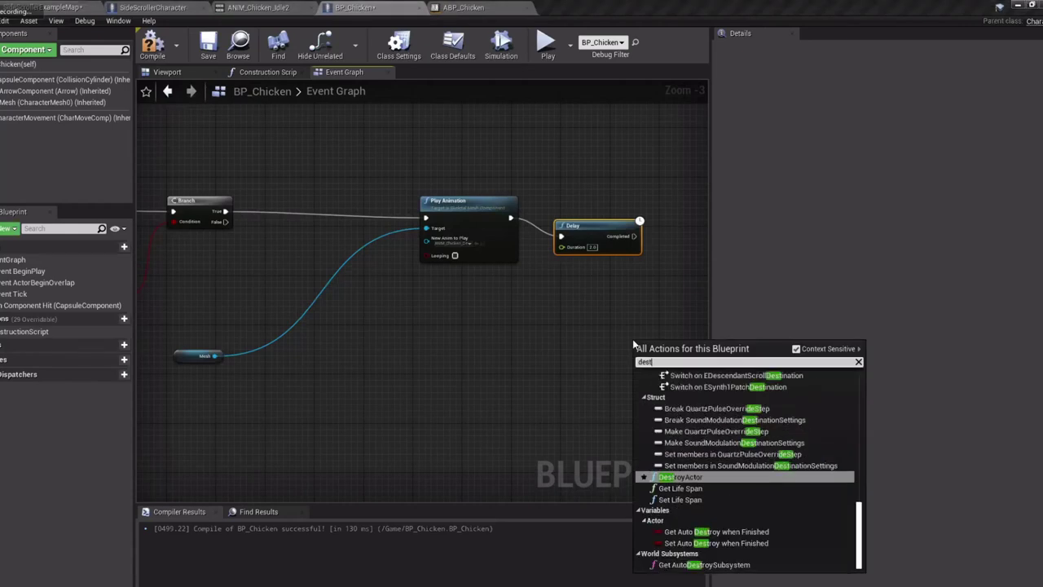
{"action": "key", "text": "Return"}
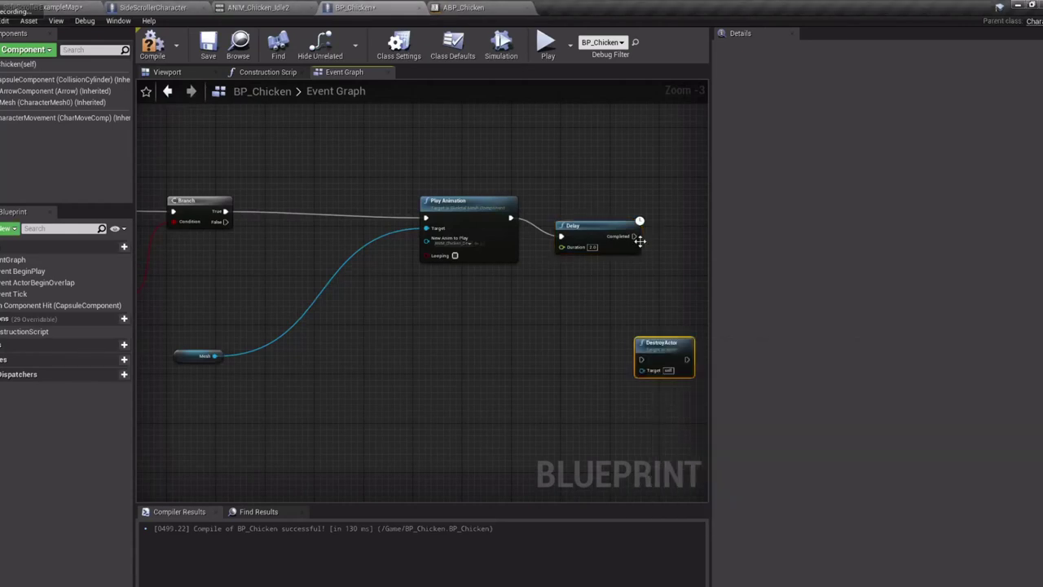
{"action": "left_click_drag", "start_coordinate": [635, 236], "coordinate": [633, 353]}
{"action": "left_click", "coordinate": [649, 281]}
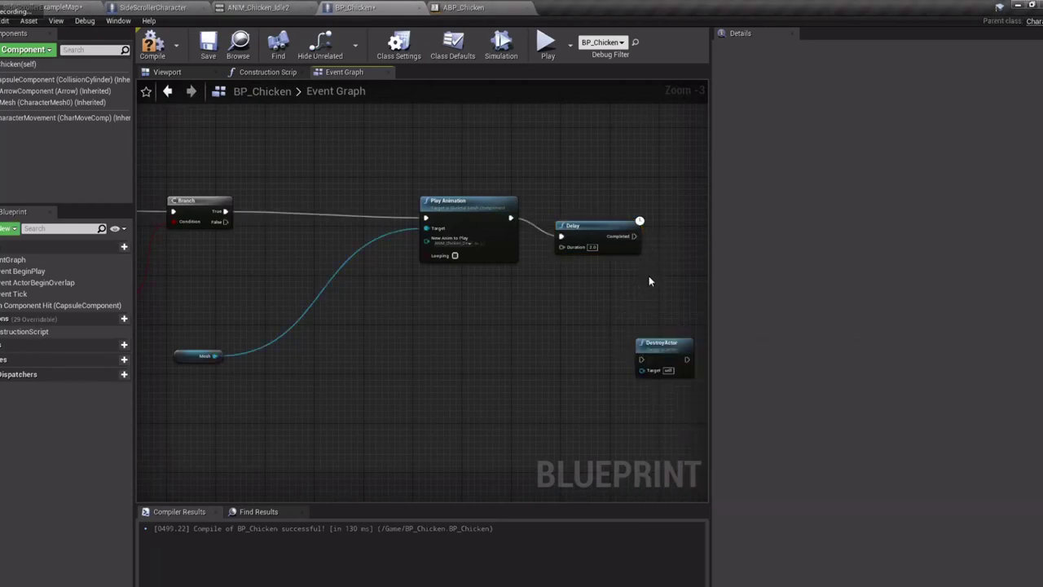
{"action": "left_click_drag", "start_coordinate": [632, 242], "coordinate": [641, 358]}
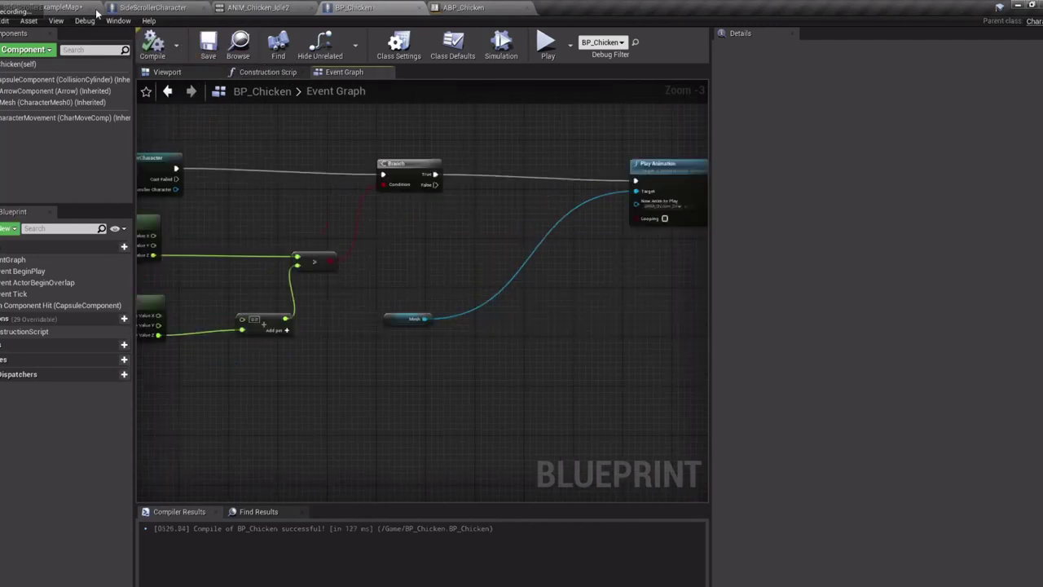
Playtest the level and jump on the chicken to check that it dies and is removed after the delay
{"action": "left_click", "coordinate": [73, 7]}
{"action": "left_click", "coordinate": [620, 39]}
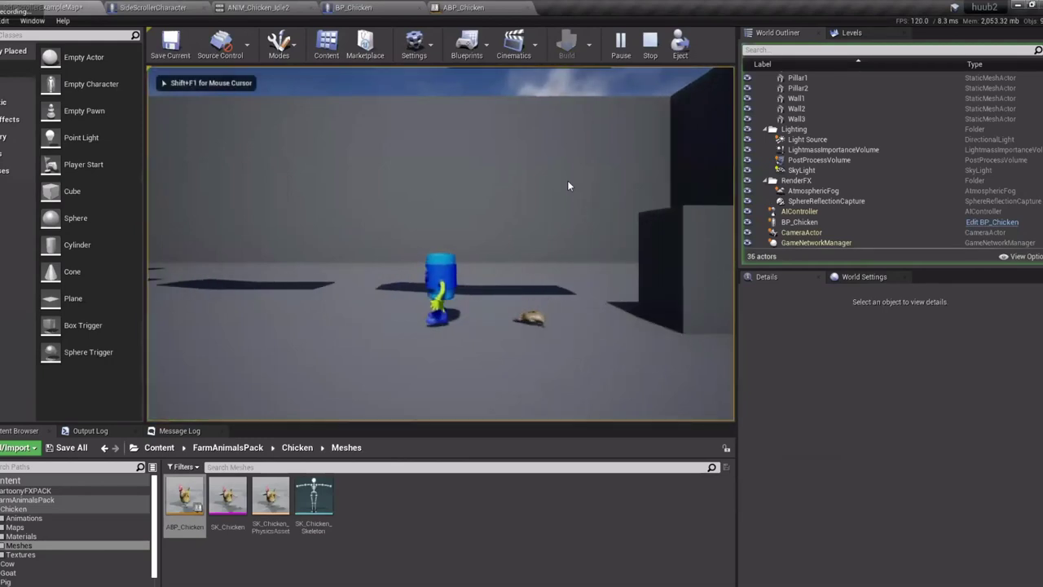
{"action": "key", "text": "d"}
{"action": "key", "text": "a"}
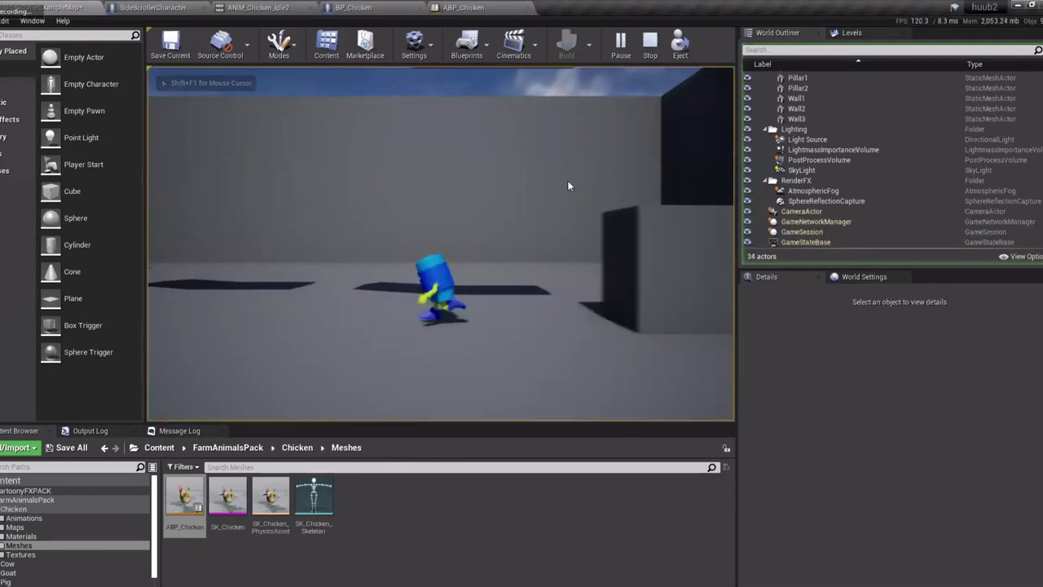
{"action": "key", "text": "d"}
{"action": "key", "text": "Escape"}
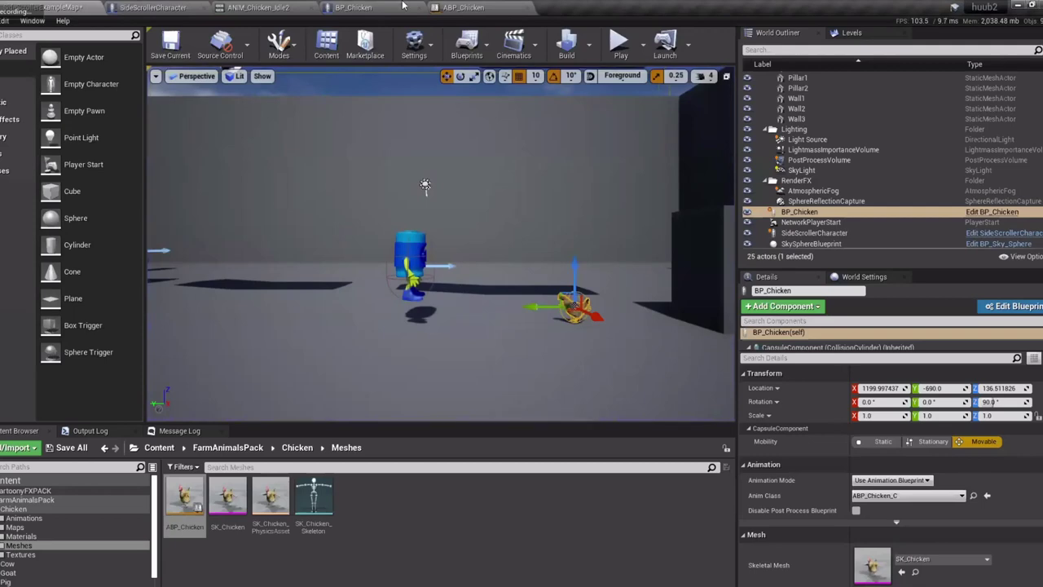
Open the BP_Chicken event graph and move the DestroyActor node up beside the Delay node
{"action": "left_click", "coordinate": [402, 7]}
{"action": "scroll", "coordinate": [449, 406], "scroll_direction": "down", "scroll_amount": 4}
{"action": "scroll", "coordinate": [451, 392], "scroll_direction": "up", "scroll_amount": 5}
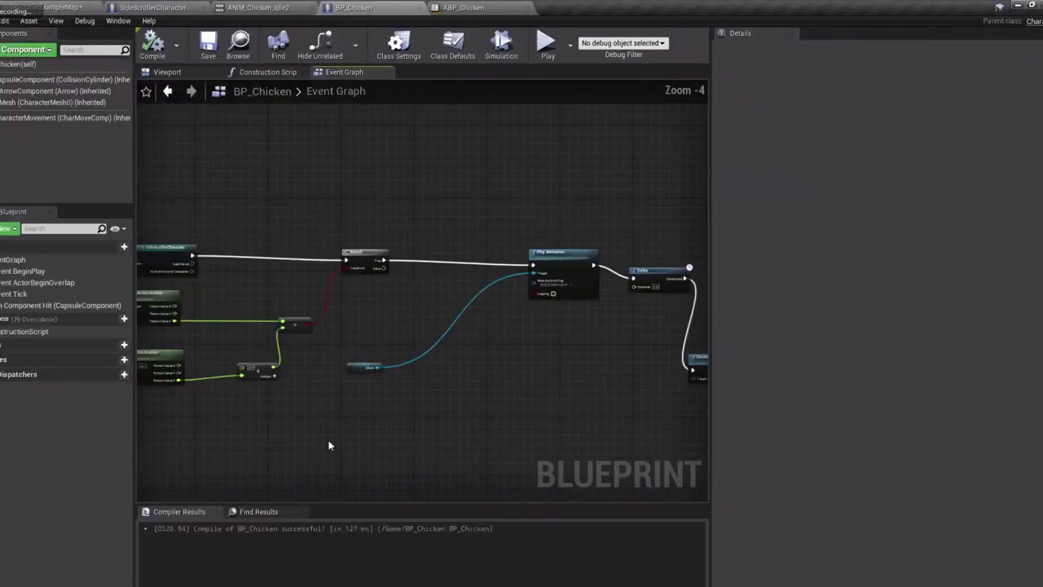
{"action": "right_click_drag", "start_coordinate": [330, 445], "coordinate": [383, 426]}
{"action": "right_click_drag", "start_coordinate": [421, 393], "coordinate": [453, 391]}
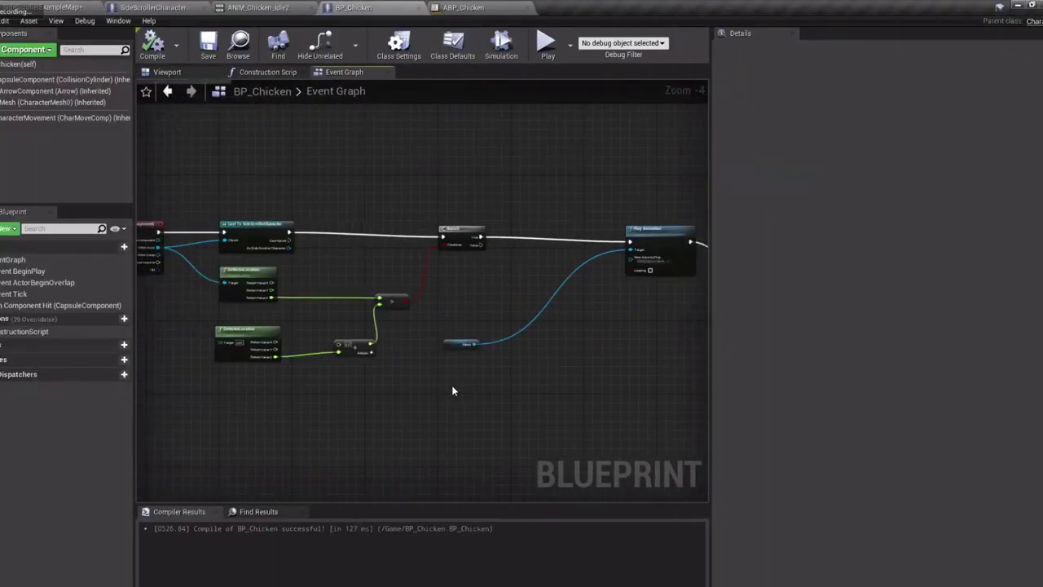
{"action": "right_click_drag", "start_coordinate": [571, 365], "coordinate": [535, 324]}
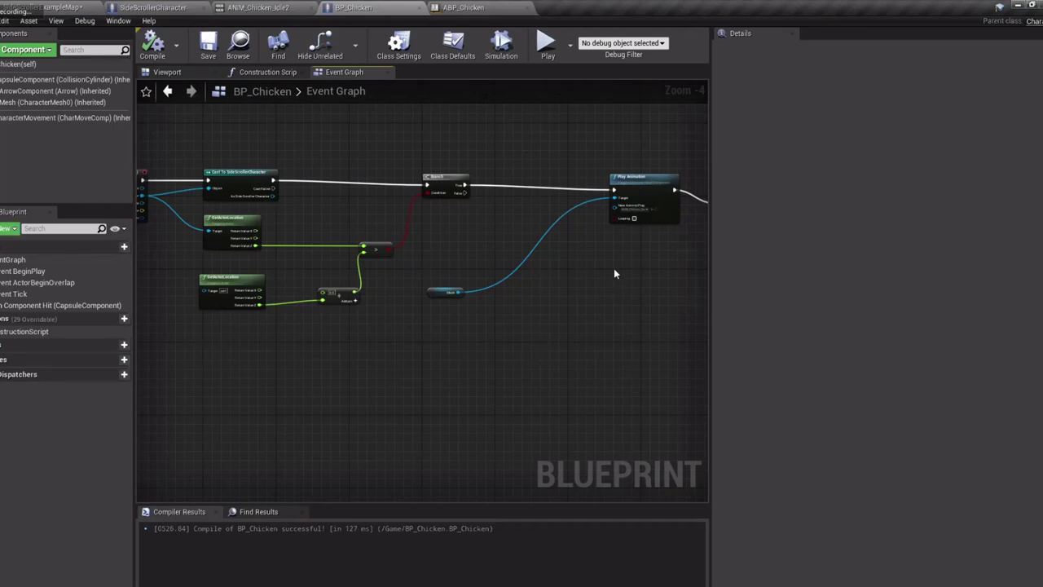
{"action": "right_click_drag", "start_coordinate": [615, 274], "coordinate": [484, 310]}
{"action": "right_click_drag", "start_coordinate": [572, 341], "coordinate": [492, 362]}
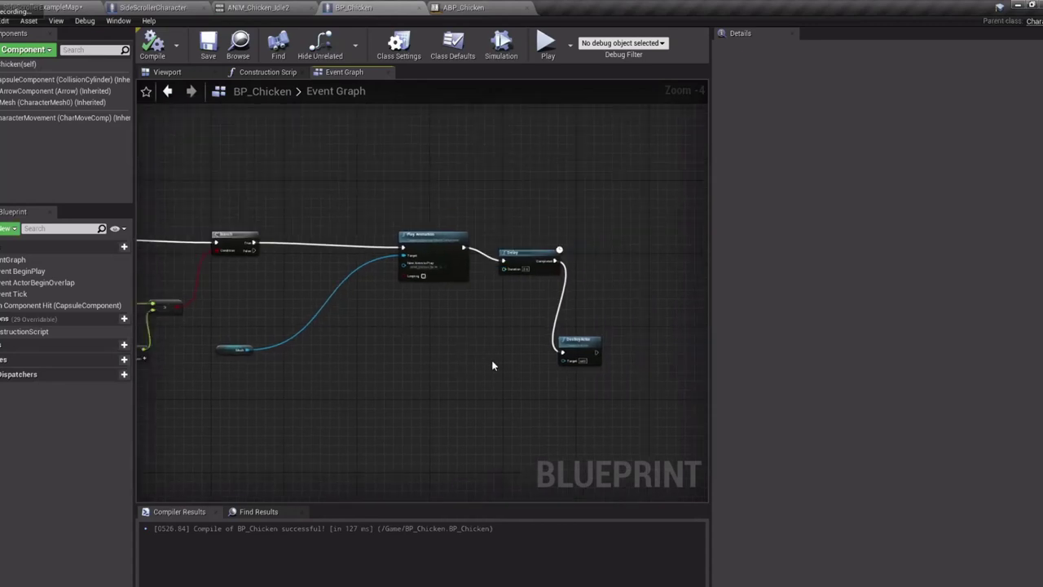
{"action": "left_click_drag", "start_coordinate": [566, 340], "coordinate": [632, 277]}
Add a Capsule Component reference to BP_Chicken's event graph and get its Capsule Half Height
{"action": "right_click_drag", "start_coordinate": [446, 371], "coordinate": [536, 361]}
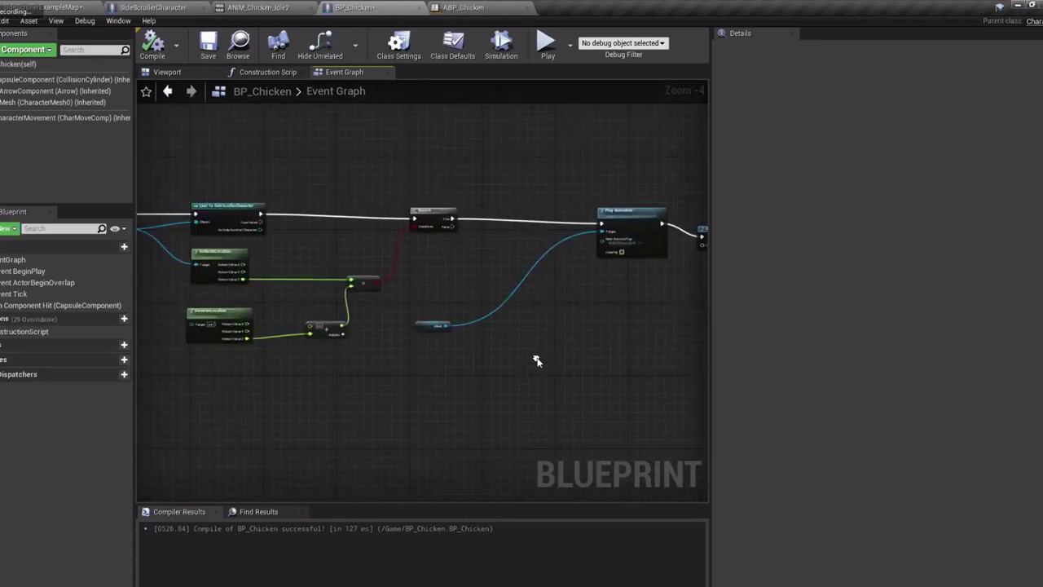
{"action": "right_click_drag", "start_coordinate": [391, 397], "coordinate": [519, 401]}
{"action": "scroll", "coordinate": [417, 391], "scroll_direction": "up", "scroll_amount": 1}
{"action": "right_click_drag", "start_coordinate": [392, 364], "coordinate": [401, 402]}
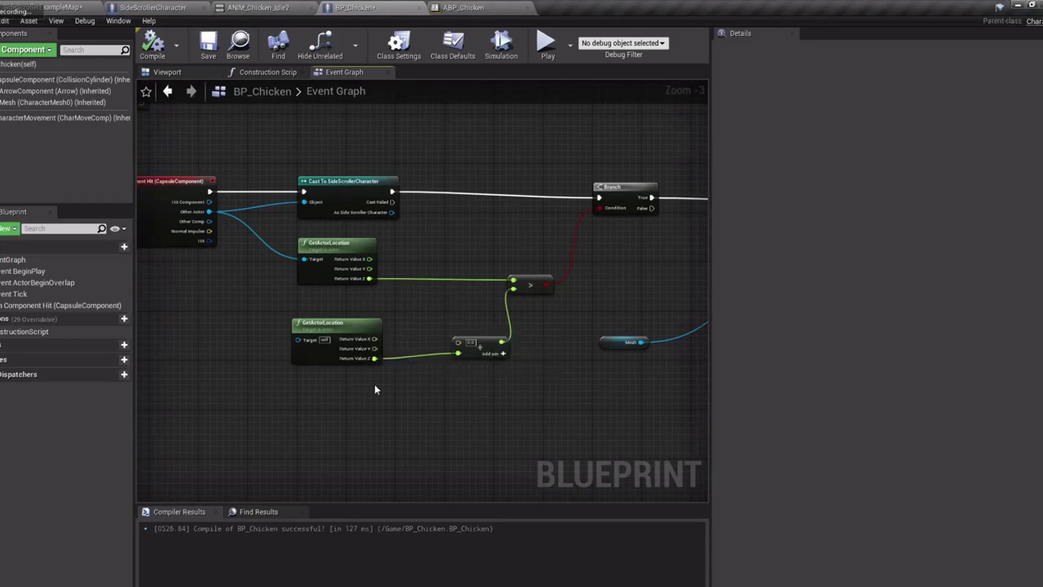
{"action": "right_click_drag", "start_coordinate": [376, 395], "coordinate": [360, 403]}
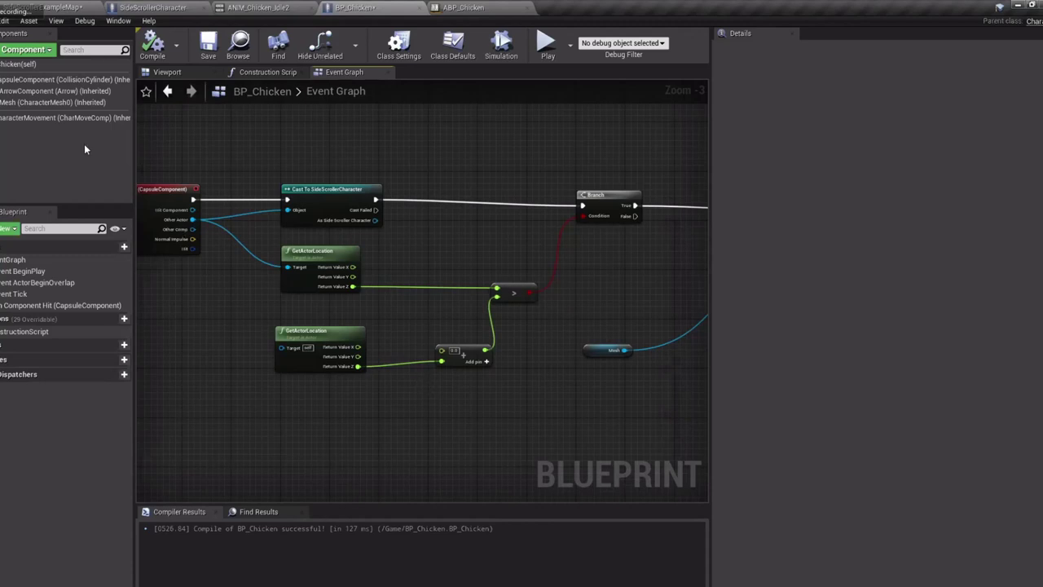
{"action": "left_click_drag", "start_coordinate": [51, 82], "coordinate": [349, 303]}
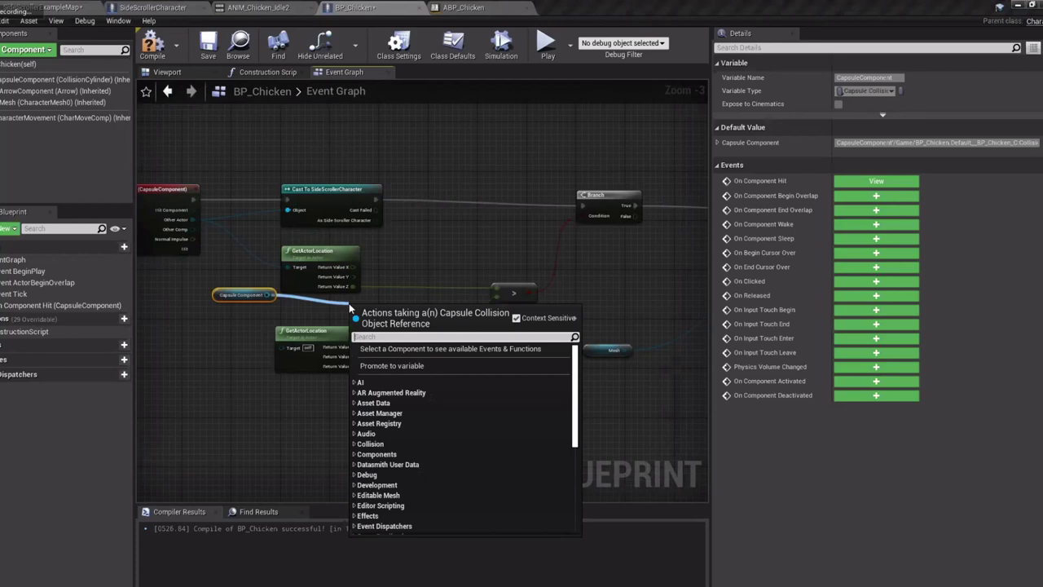
{"action": "type", "text": "capsule"}
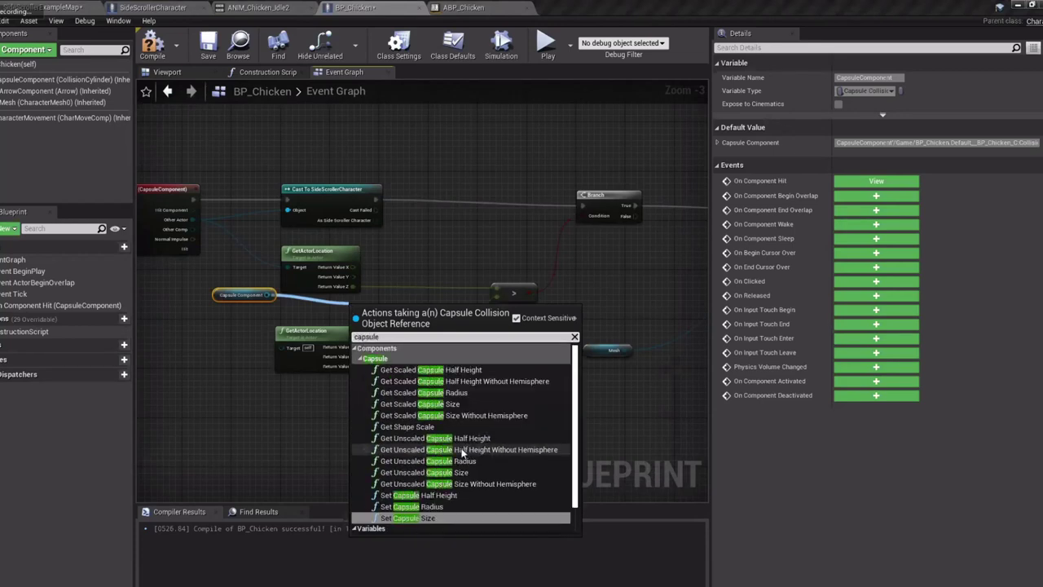
{"action": "scroll", "coordinate": [462, 451], "scroll_direction": "down", "scroll_amount": 2}
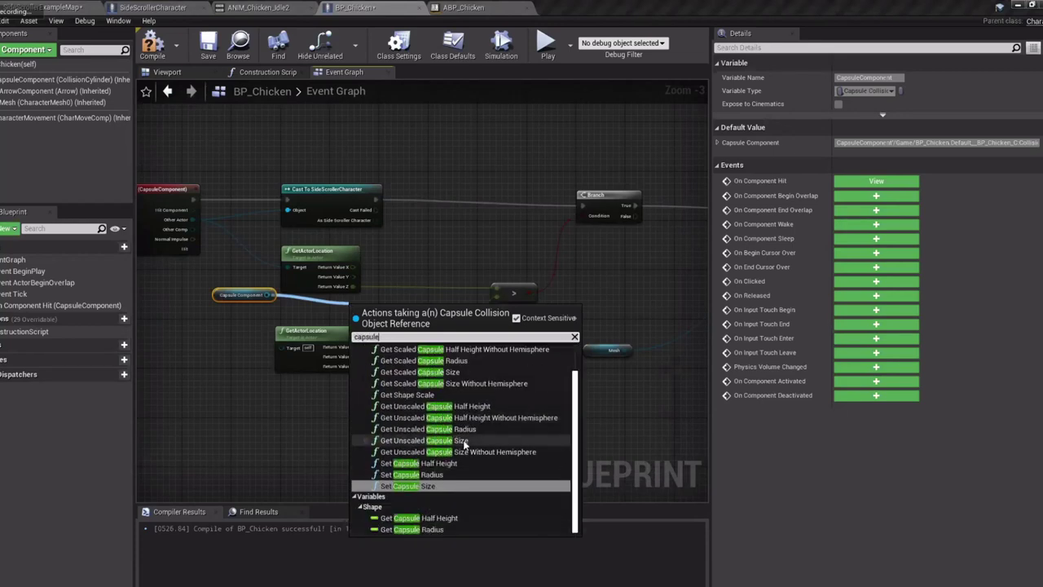
{"action": "left_click", "coordinate": [440, 514]}
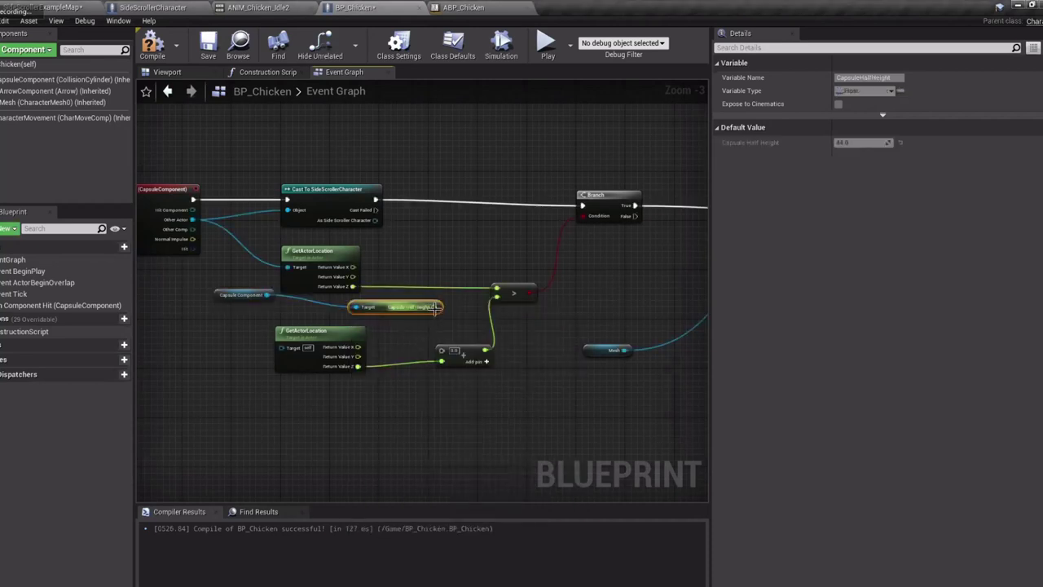
Add a + node that sums the hit actor's Z location and the Capsule Half Height, and arrange the capsule nodes beside it
{"action": "left_click", "coordinate": [434, 308]}
{"action": "left_click_drag", "start_coordinate": [353, 286], "coordinate": [315, 305]}
{"action": "type", "text": "+"}
{"action": "key", "text": "Return"}
{"action": "left_click", "coordinate": [237, 295]}
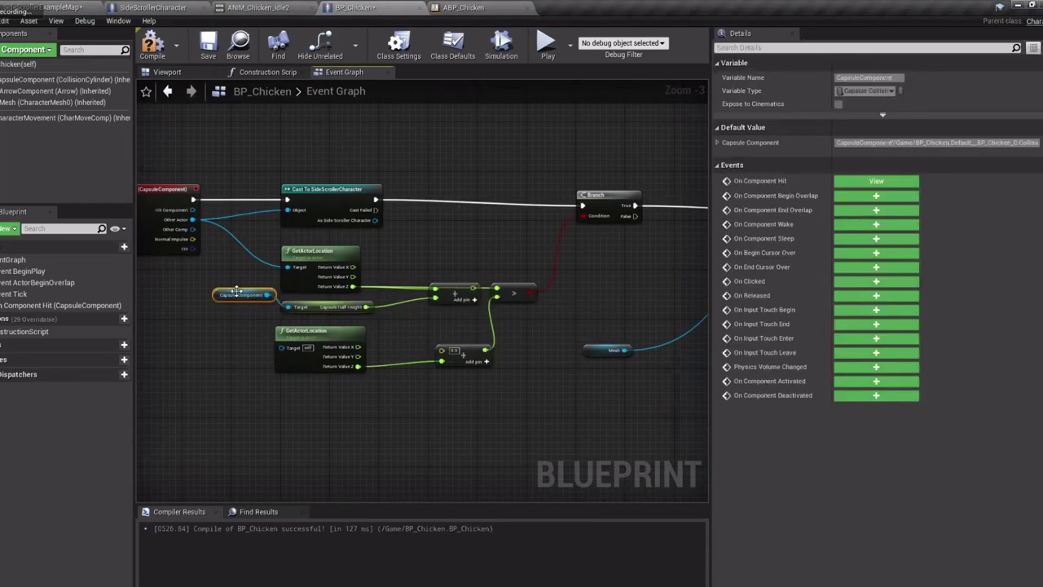
{"action": "left_click_drag", "start_coordinate": [237, 295], "coordinate": [199, 301]}
{"action": "left_click_drag", "start_coordinate": [301, 325], "coordinate": [230, 305]}
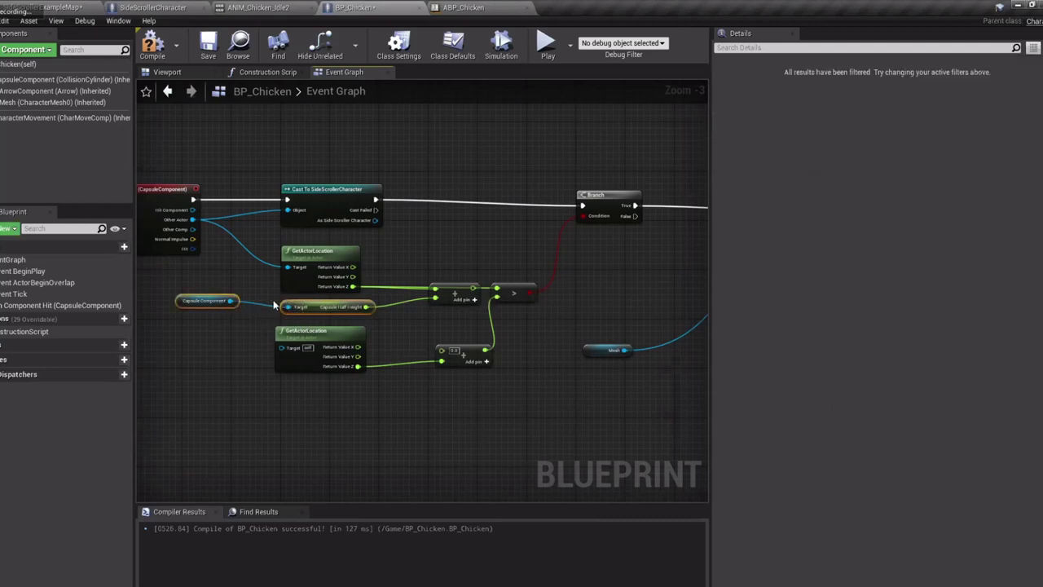
{"action": "left_click_drag", "start_coordinate": [311, 307], "coordinate": [249, 307]}
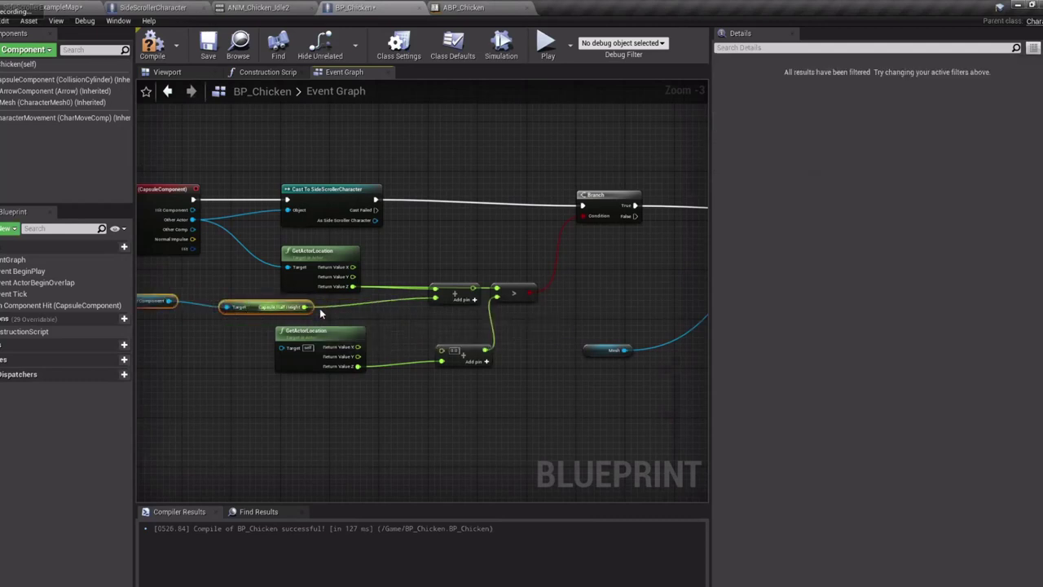
Connect the new + node's sum to the first input of the > comparison, and compile and save BP_Chicken
{"action": "left_click", "coordinate": [461, 293]}
{"action": "left_click_drag", "start_coordinate": [475, 289], "coordinate": [497, 291]}
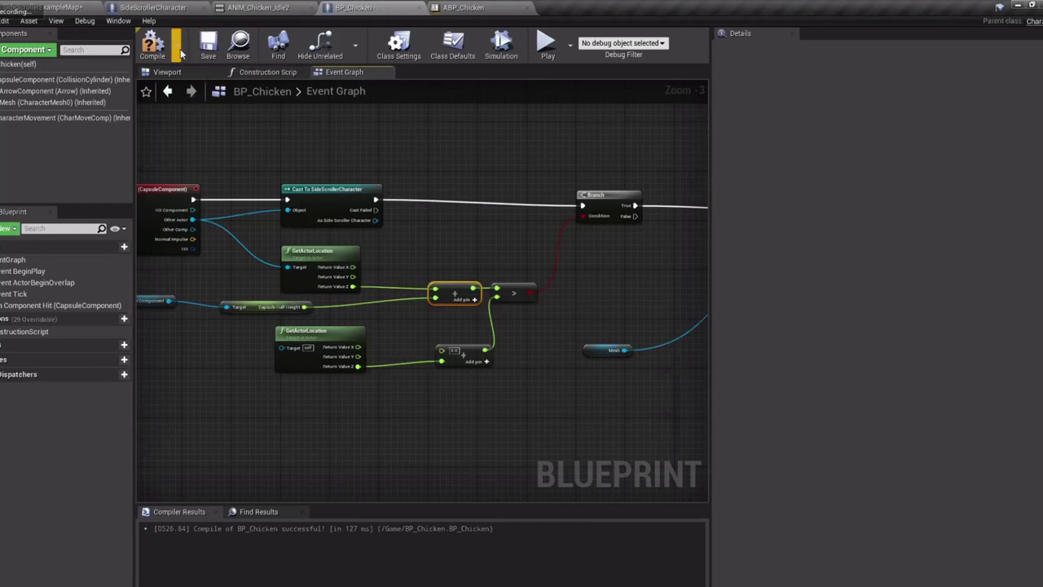
{"action": "left_click", "coordinate": [153, 44]}
{"action": "left_click", "coordinate": [208, 41]}
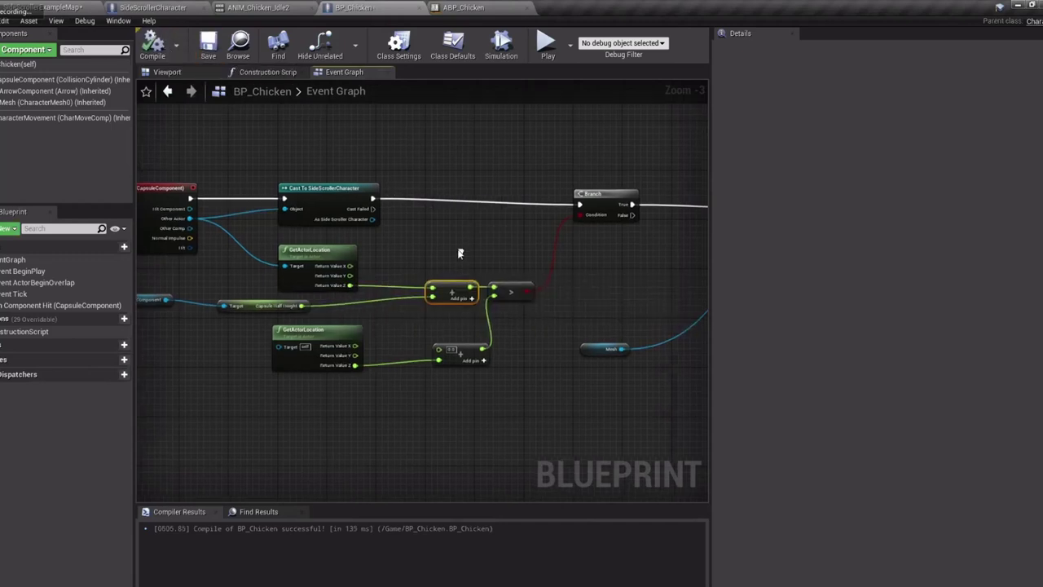
Delete the old + node and connect the chicken's own Z location directly to the second input of the > comparison
{"action": "right_click_drag", "start_coordinate": [461, 249], "coordinate": [390, 233]}
{"action": "left_click", "coordinate": [390, 338]}
{"action": "key", "text": "Delete"}
{"action": "left_click_drag", "start_coordinate": [287, 349], "coordinate": [348, 271]}
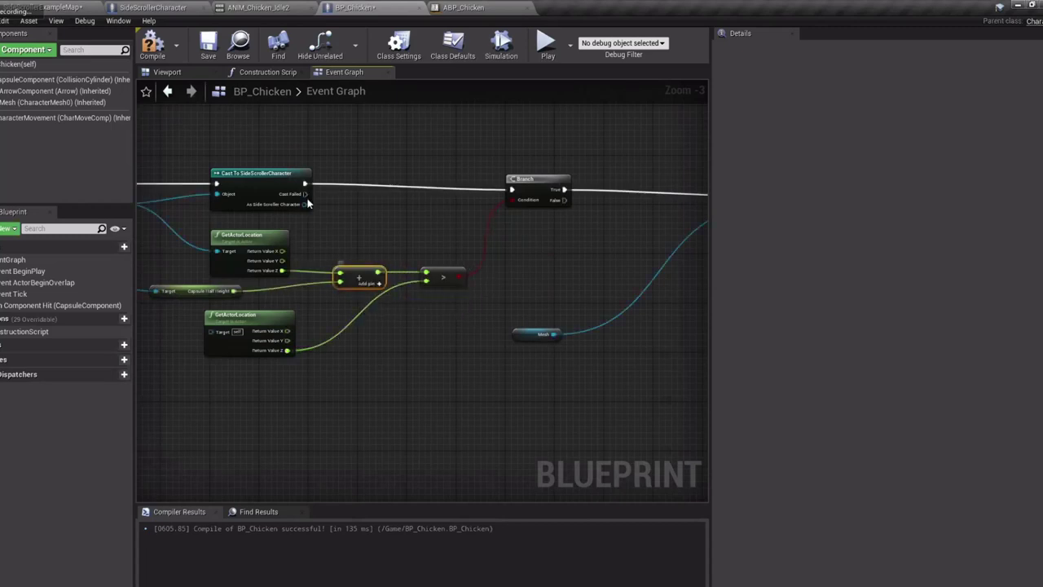
Playtest the level twice and jump on the chicken to check the revised height comparison
{"action": "left_click", "coordinate": [48, 8]}
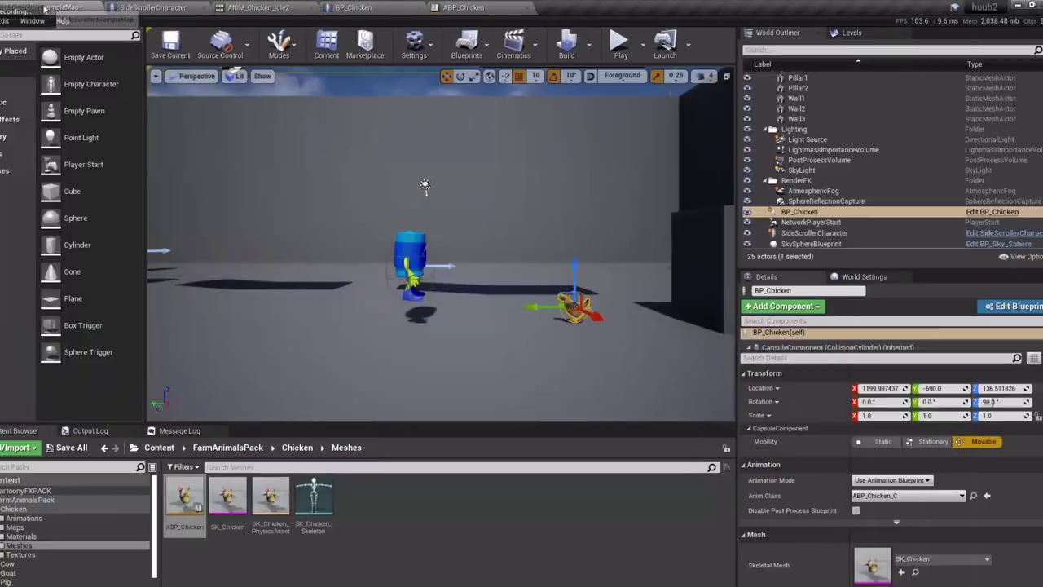
{"action": "left_click", "coordinate": [618, 44]}
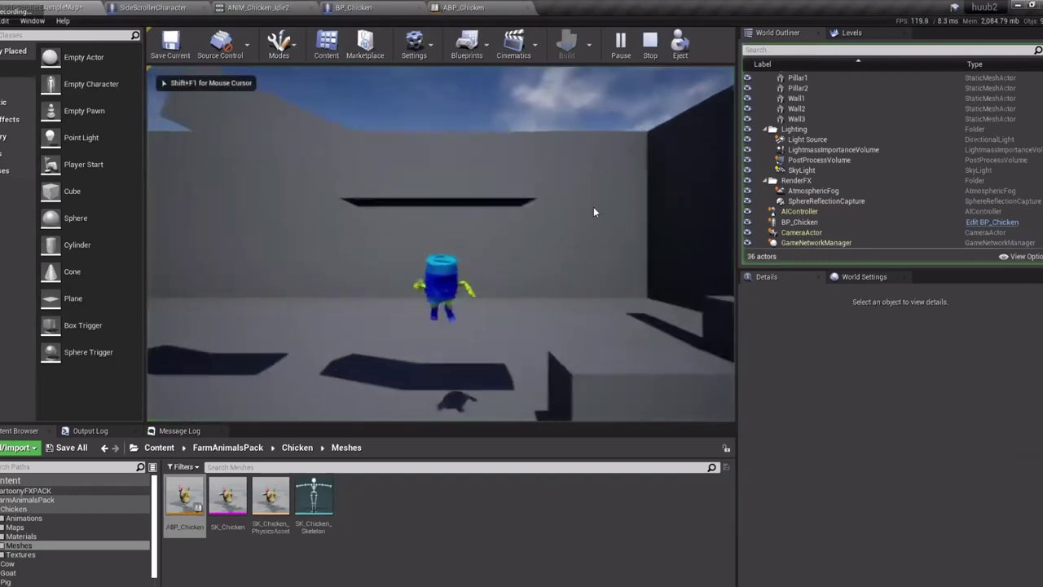
{"action": "key", "text": "space"}
{"action": "key", "text": "a"}
{"action": "key", "text": "d"}
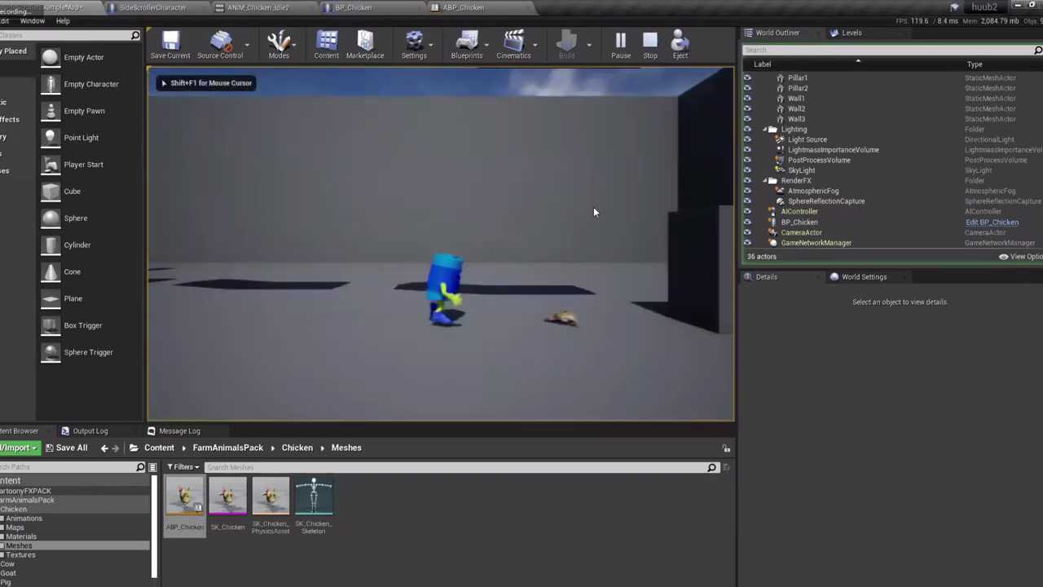
{"action": "key", "text": "Escape"}
{"action": "left_click", "coordinate": [620, 45]}
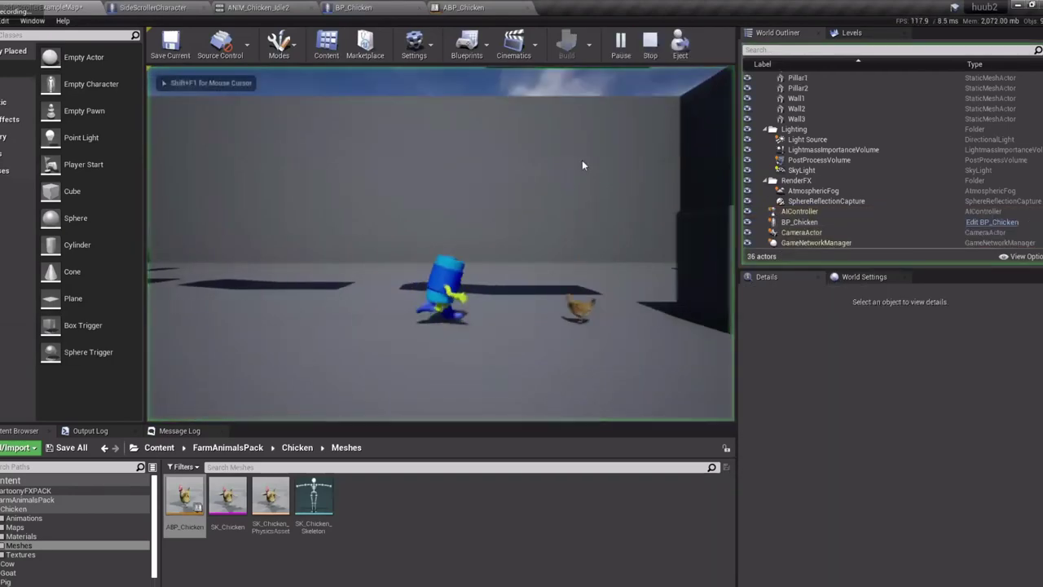
{"action": "key", "text": "Escape"}
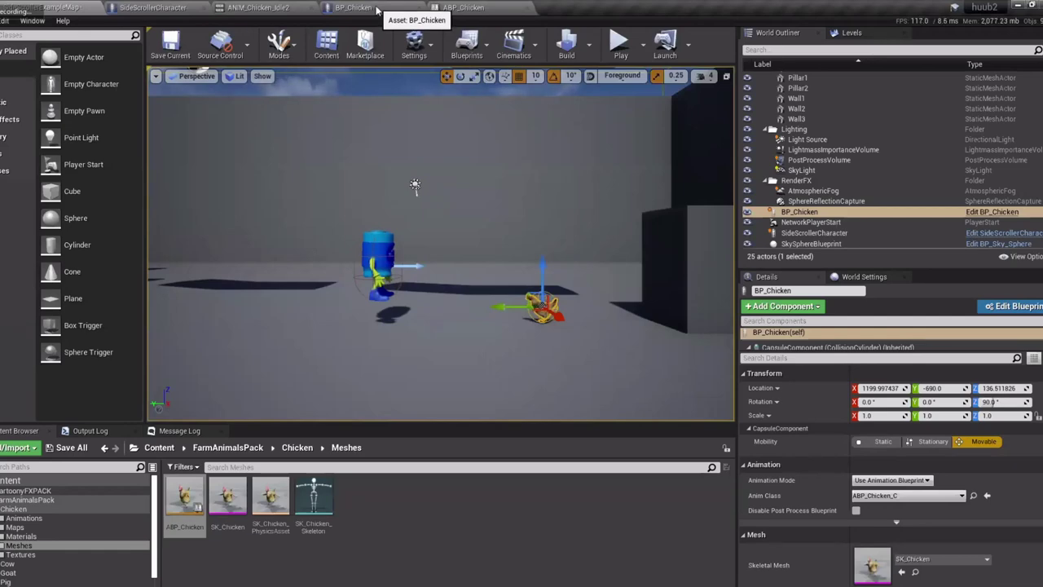
Save the current level after a brief look at BP_Chicken's event graph
{"action": "left_click", "coordinate": [377, 10]}
{"action": "right_click_drag", "start_coordinate": [616, 281], "coordinate": [249, 279]}
{"action": "left_click", "coordinate": [69, 5]}
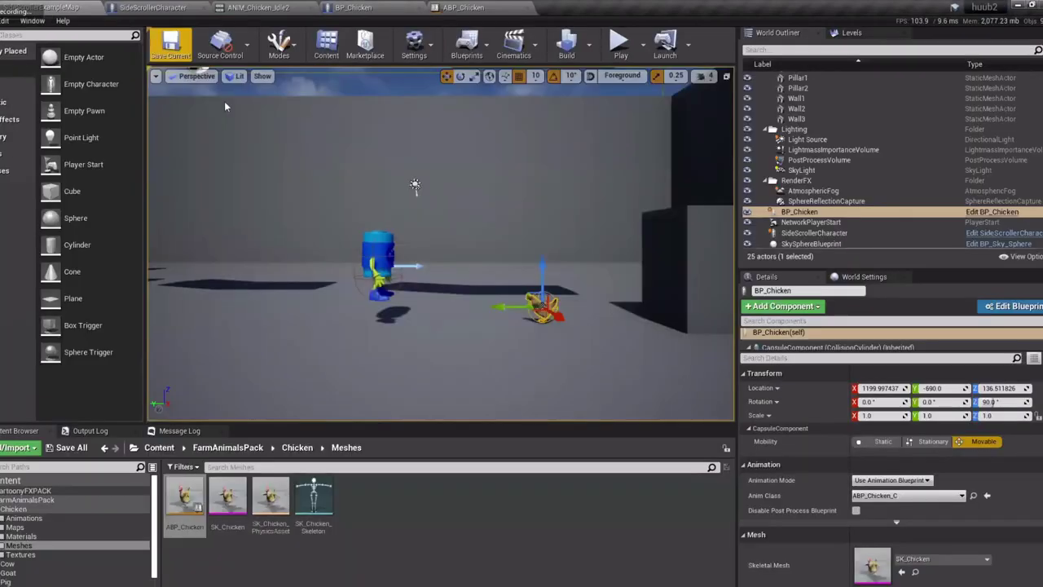
{"action": "scroll", "coordinate": [459, 221], "scroll_direction": "up", "scroll_amount": 2}
{"action": "scroll", "coordinate": [459, 221], "scroll_direction": "down", "scroll_amount": 5}
{"action": "right_click_drag", "start_coordinate": [459, 221], "coordinate": [430, 249]}
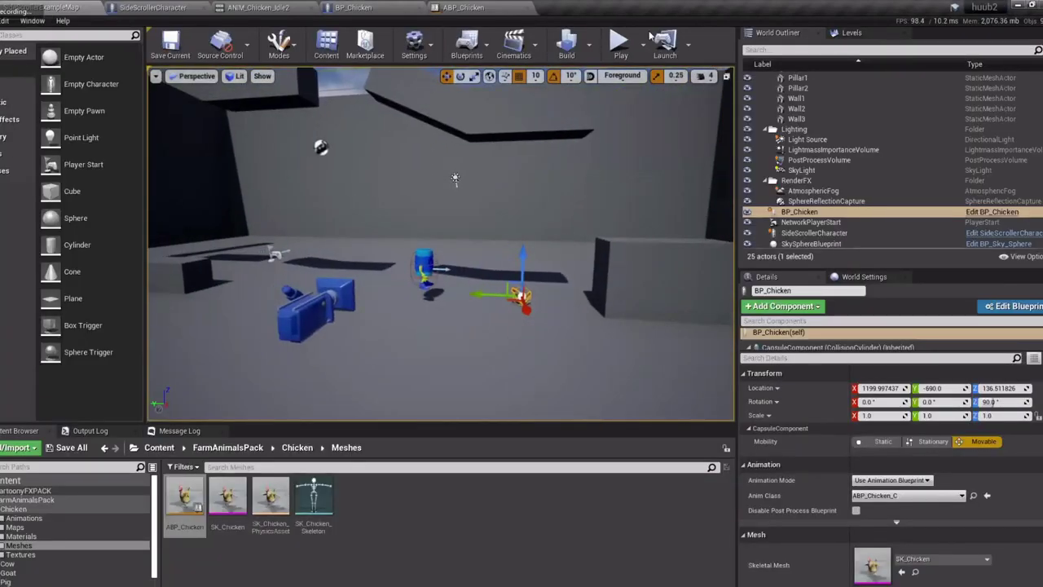
Examine the BP_Chicken event graph from the On Component Hit event through the Branch to the Delay and DestroyActor nodes
{"action": "left_click", "coordinate": [367, 8]}
{"action": "right_click_drag", "start_coordinate": [396, 147], "coordinate": [696, 184]}
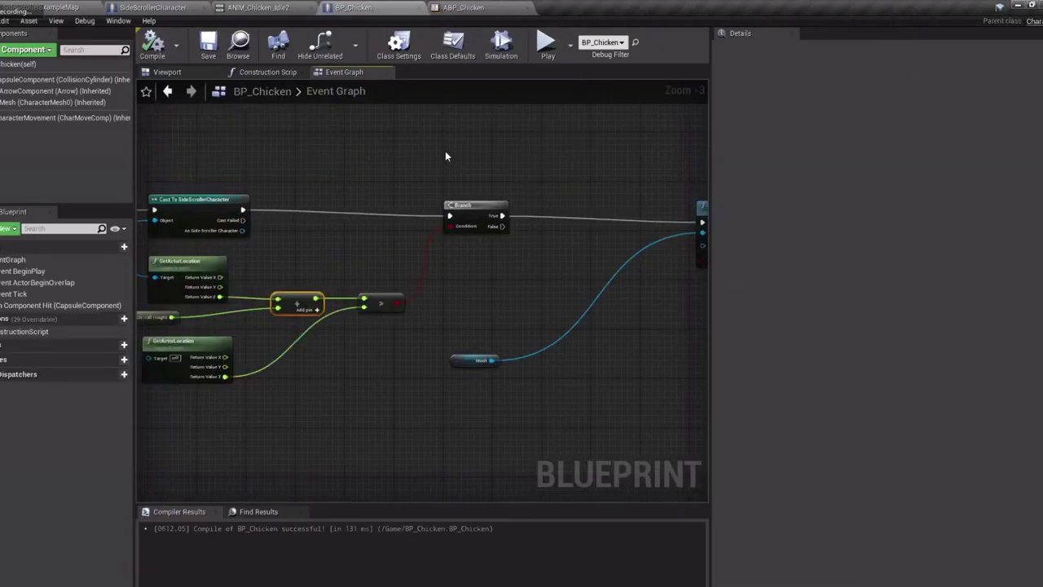
{"action": "right_click_drag", "start_coordinate": [445, 152], "coordinate": [653, 141]}
{"action": "left_click_drag", "start_coordinate": [172, 122], "coordinate": [589, 418]}
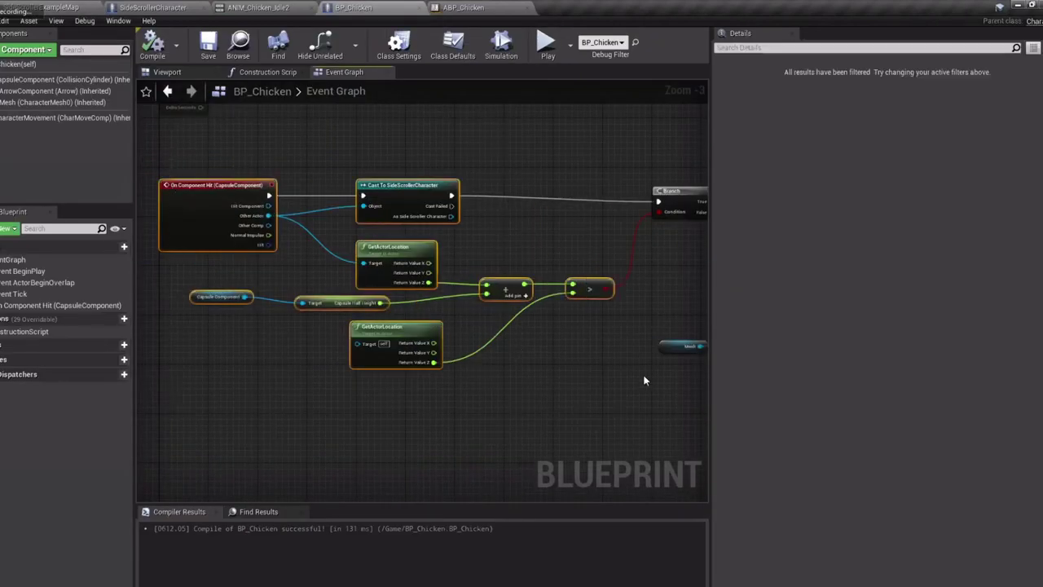
{"action": "right_click_drag", "start_coordinate": [631, 351], "coordinate": [389, 348]}
{"action": "right_click_drag", "start_coordinate": [334, 233], "coordinate": [314, 256]}
{"action": "right_click_drag", "start_coordinate": [214, 172], "coordinate": [319, 175]}
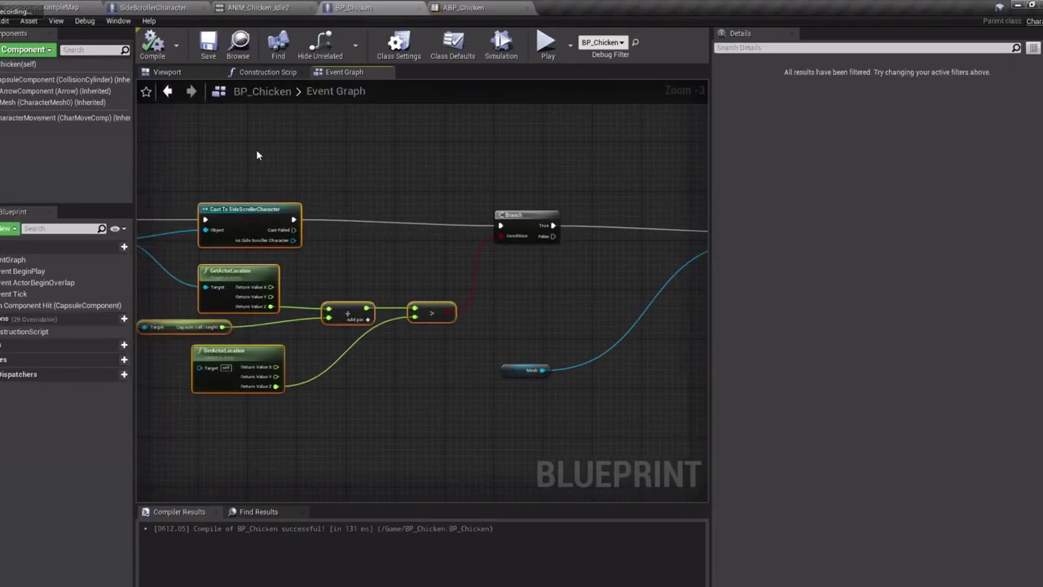
{"action": "left_click_drag", "start_coordinate": [253, 151], "coordinate": [571, 401]}
{"action": "right_click_drag", "start_coordinate": [605, 404], "coordinate": [252, 398]}
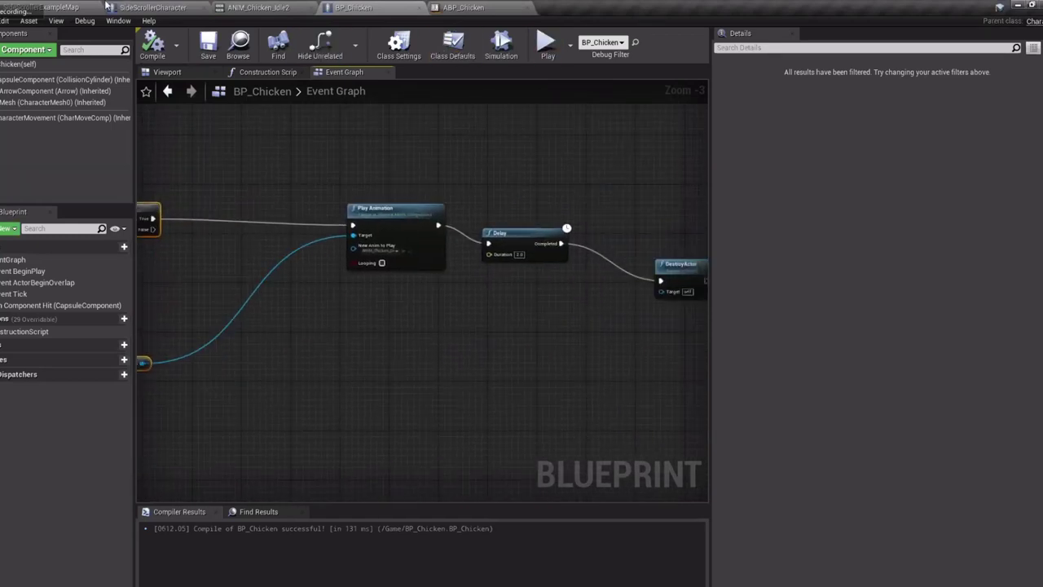
Playtest the level in full screen beside the chicken, and restore the normal editor layout
{"action": "left_click", "coordinate": [62, 4]}
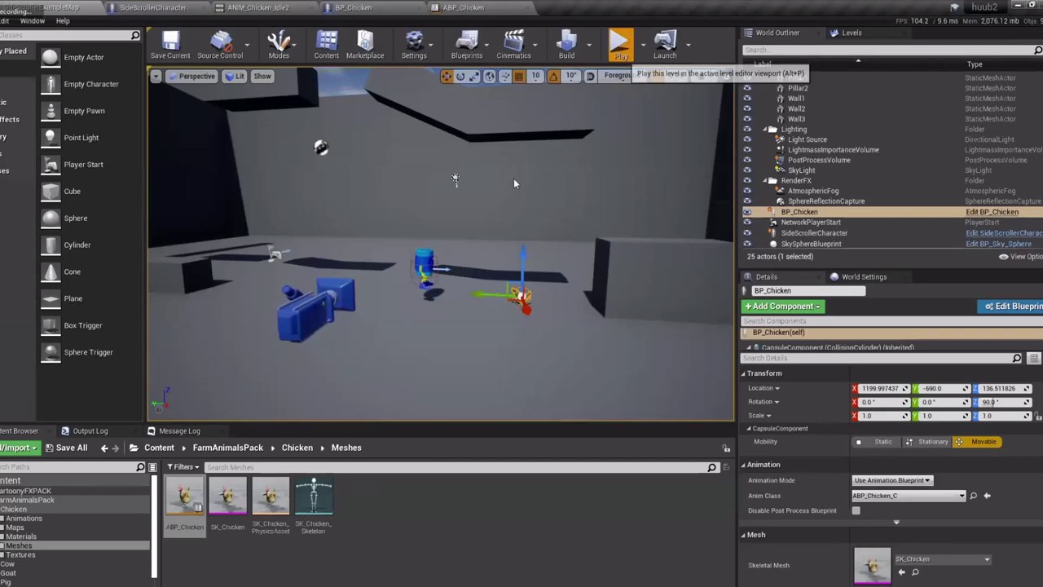
{"action": "left_click", "coordinate": [618, 40]}
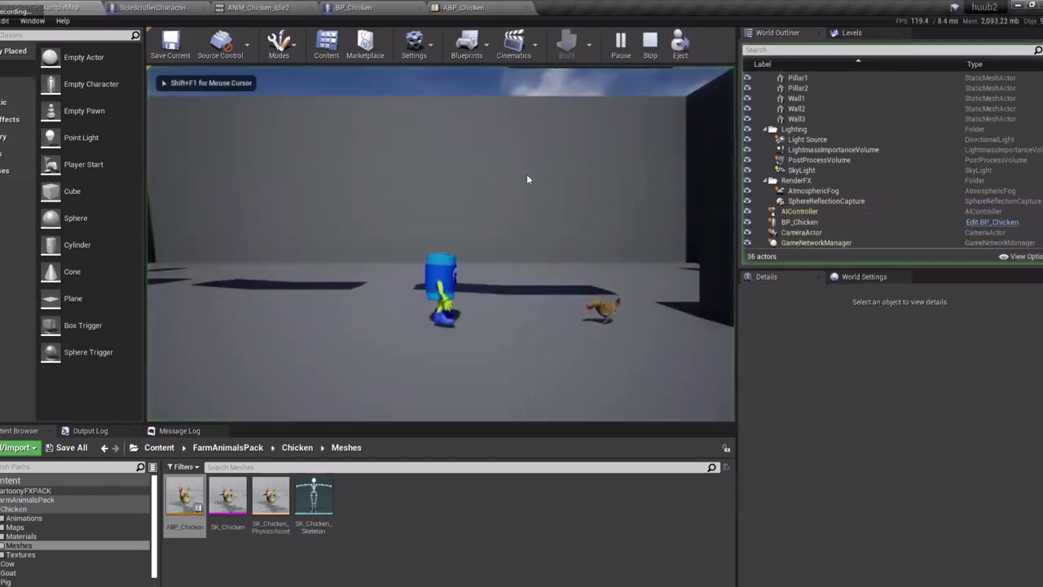
{"action": "key", "text": "F11"}
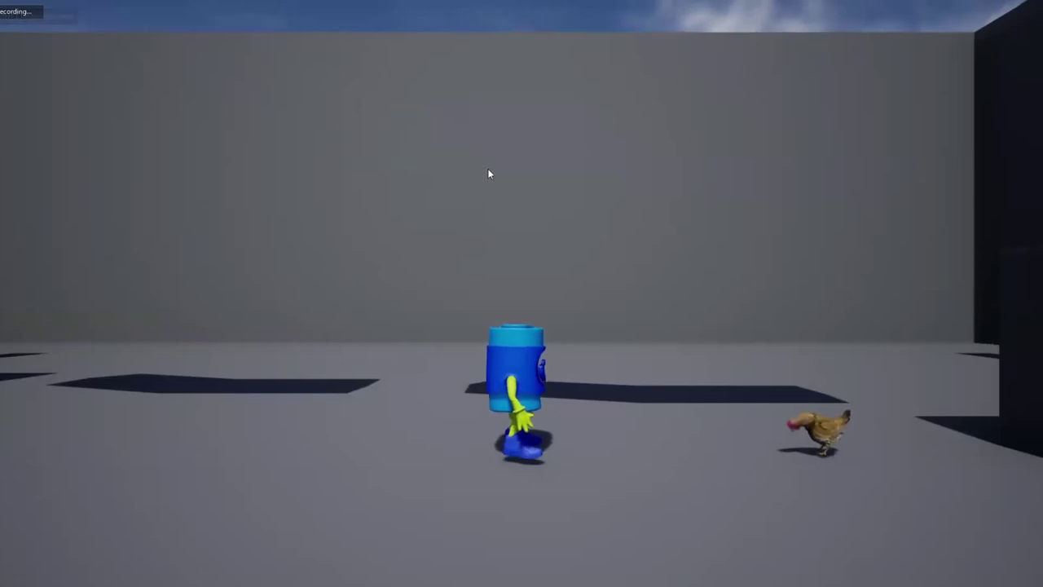
{"action": "key", "text": "Escape"}
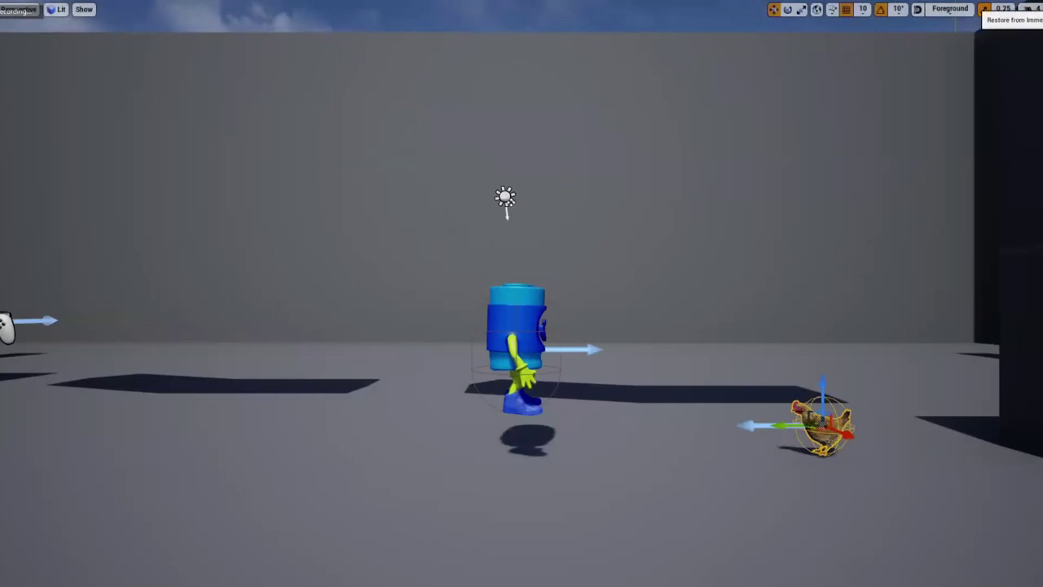
{"action": "left_click", "coordinate": [1004, 34]}
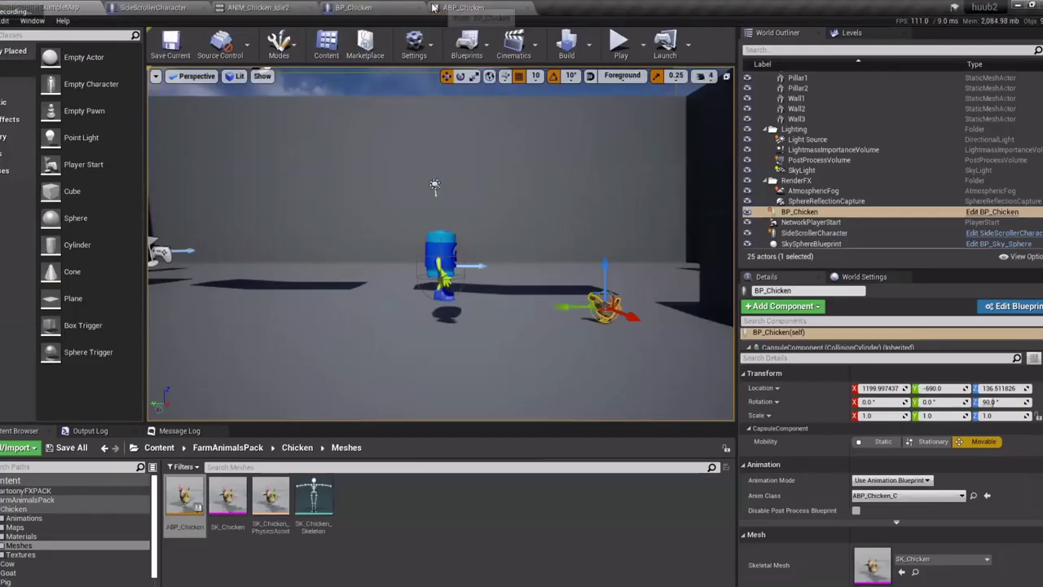